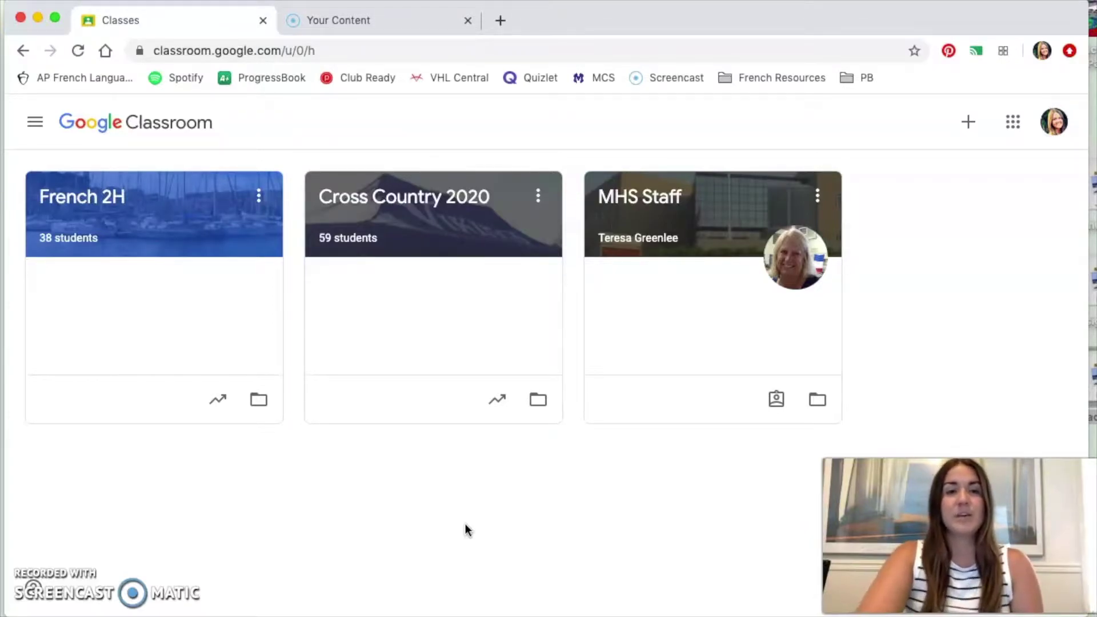
left_click(1015, 130)
scroll(1016, 295, "down", 1)
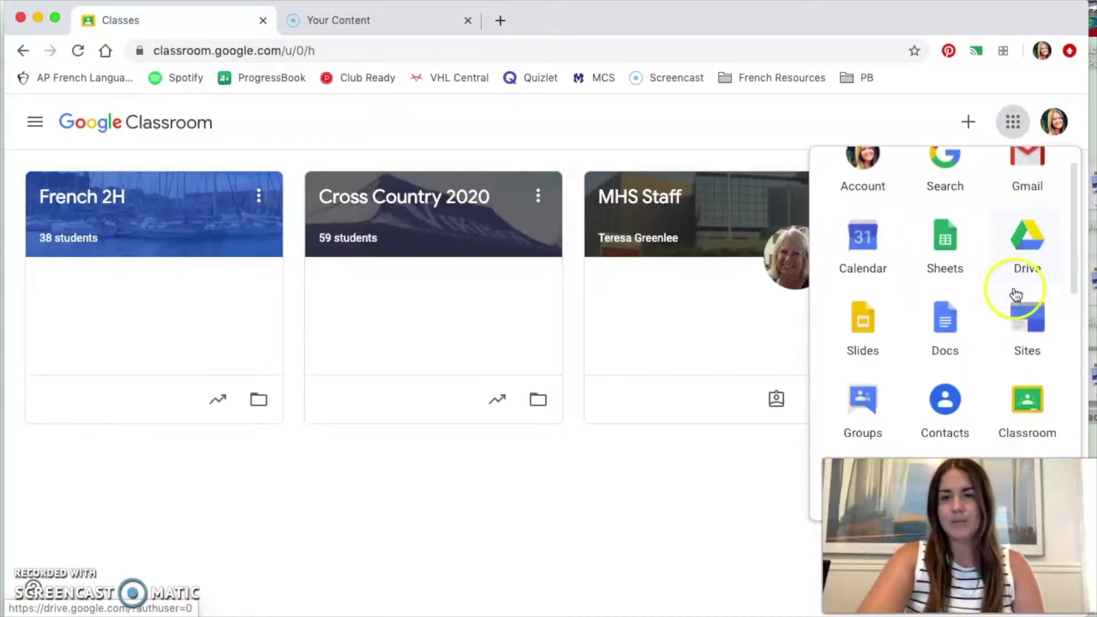
scroll(1026, 404, "up", 1)
left_click(706, 529)
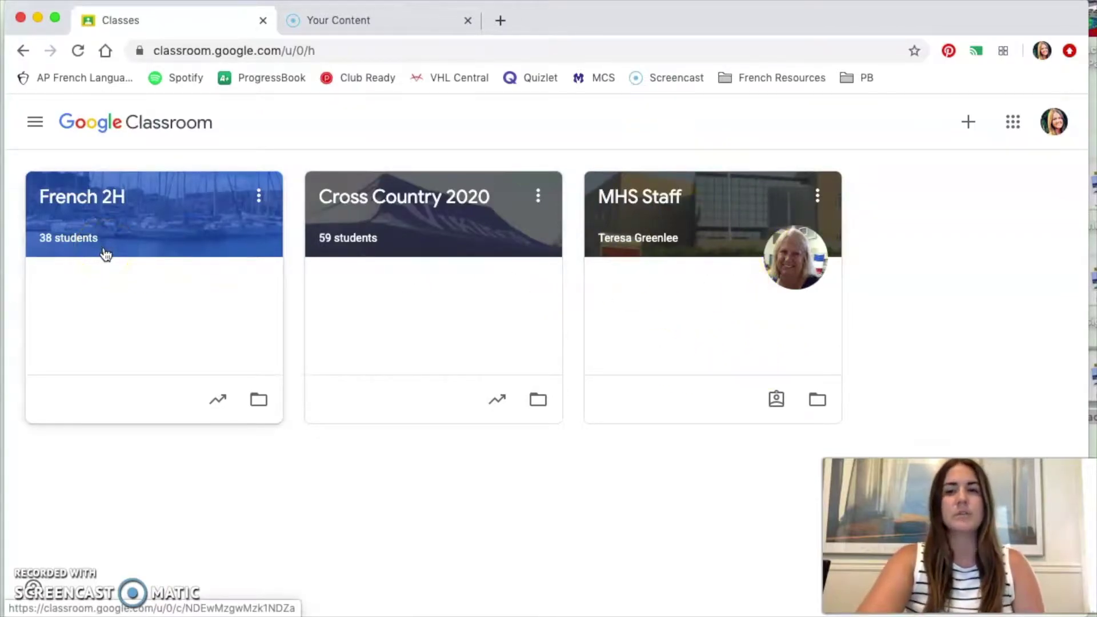
Start a new class named "French 1" and set its section to "All".
left_click(967, 124)
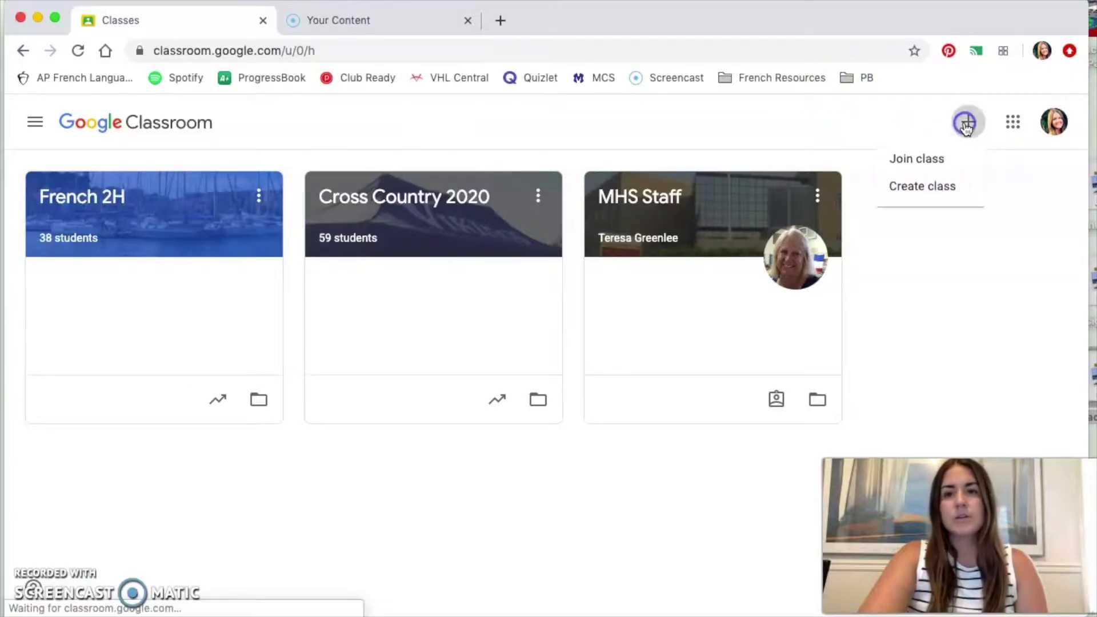
left_click(925, 185)
type("F")
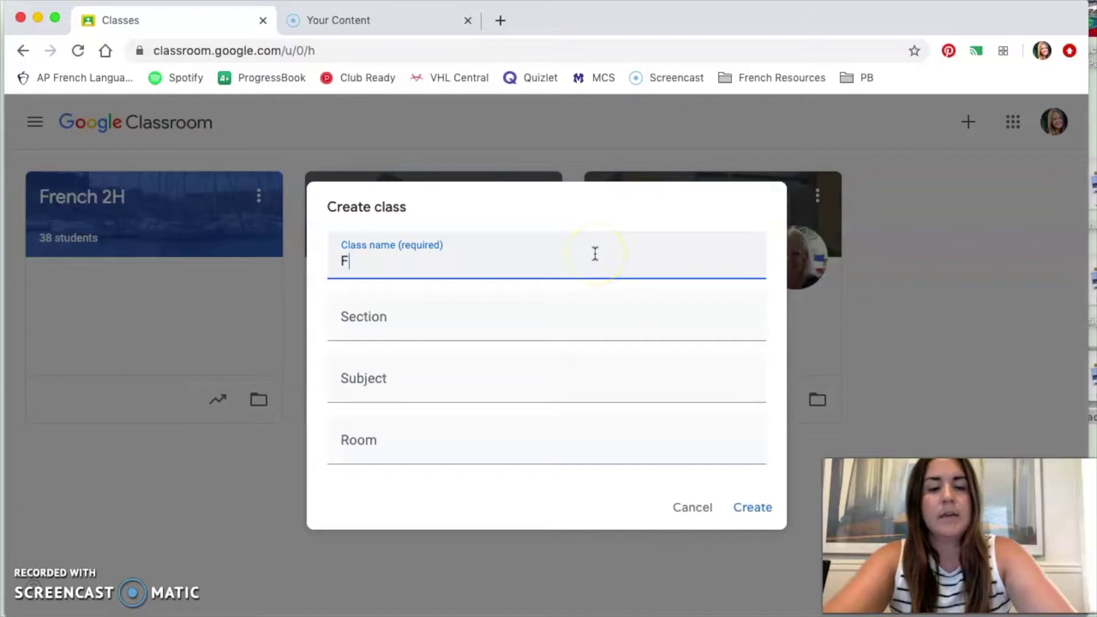
type("rench 1")
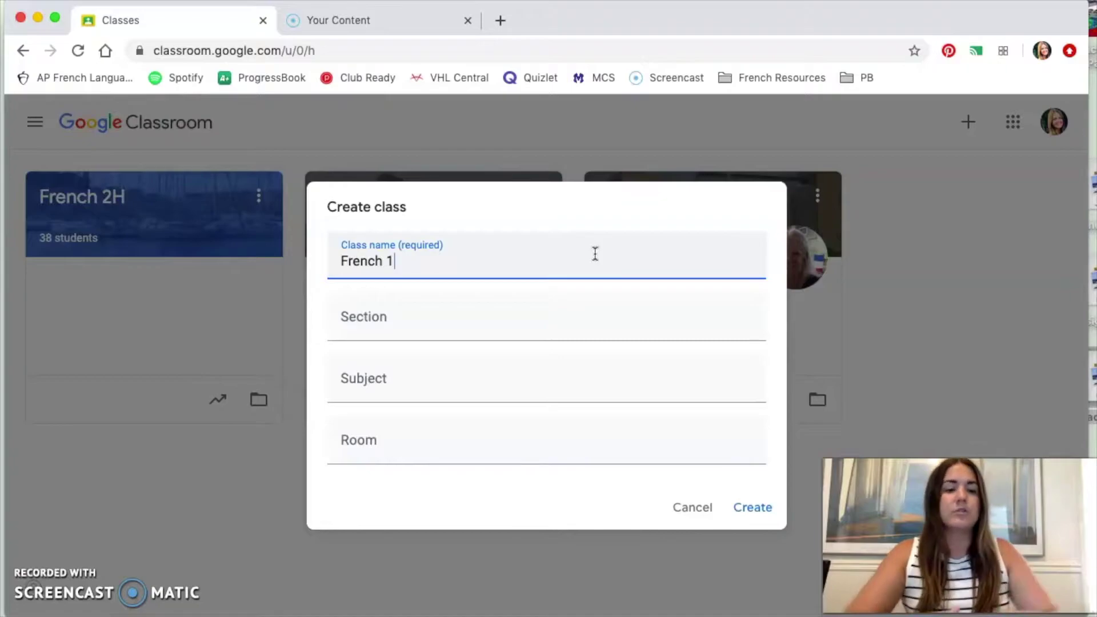
key("Tab")
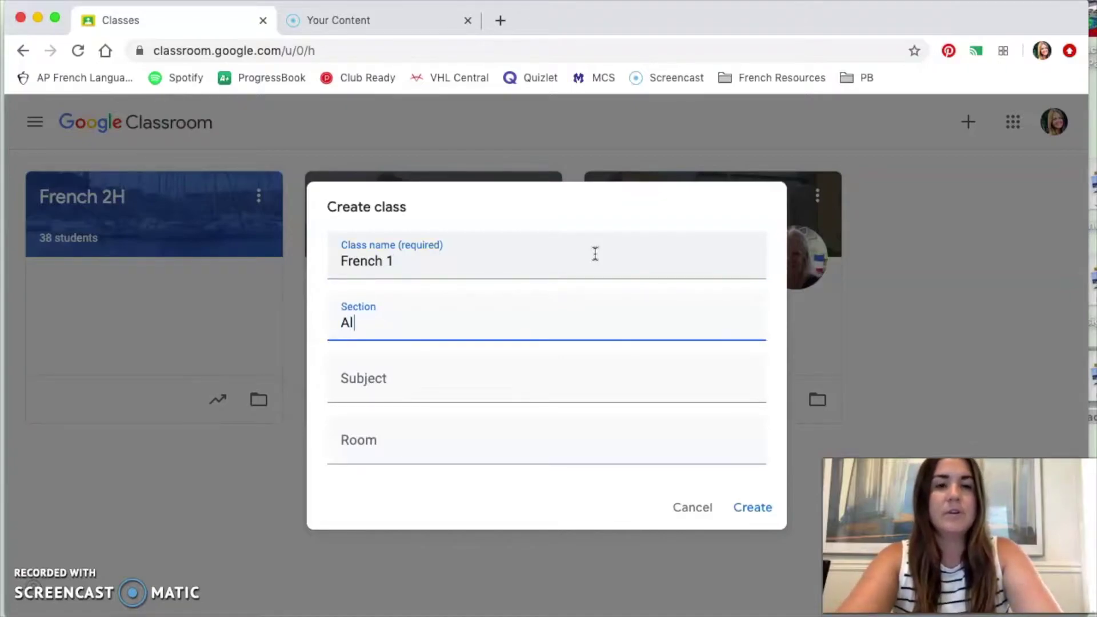
type("All")
Set the subject to French and the room to "Room 410", and create the class.
key("Tab")
type("Fr")
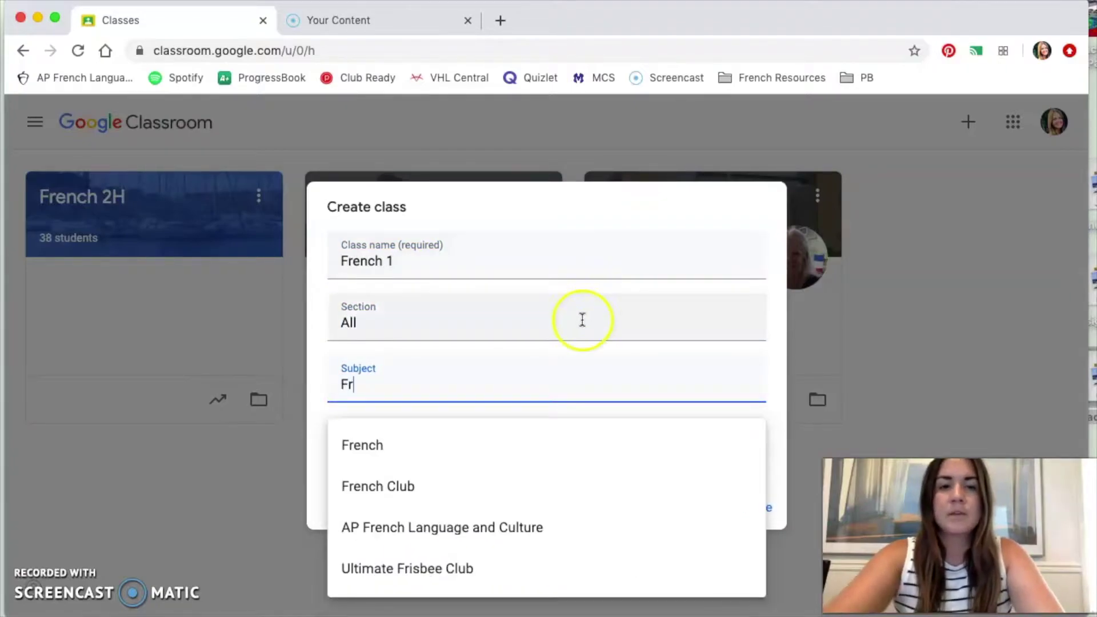
left_click(358, 434)
left_click(378, 443)
type("Room 410")
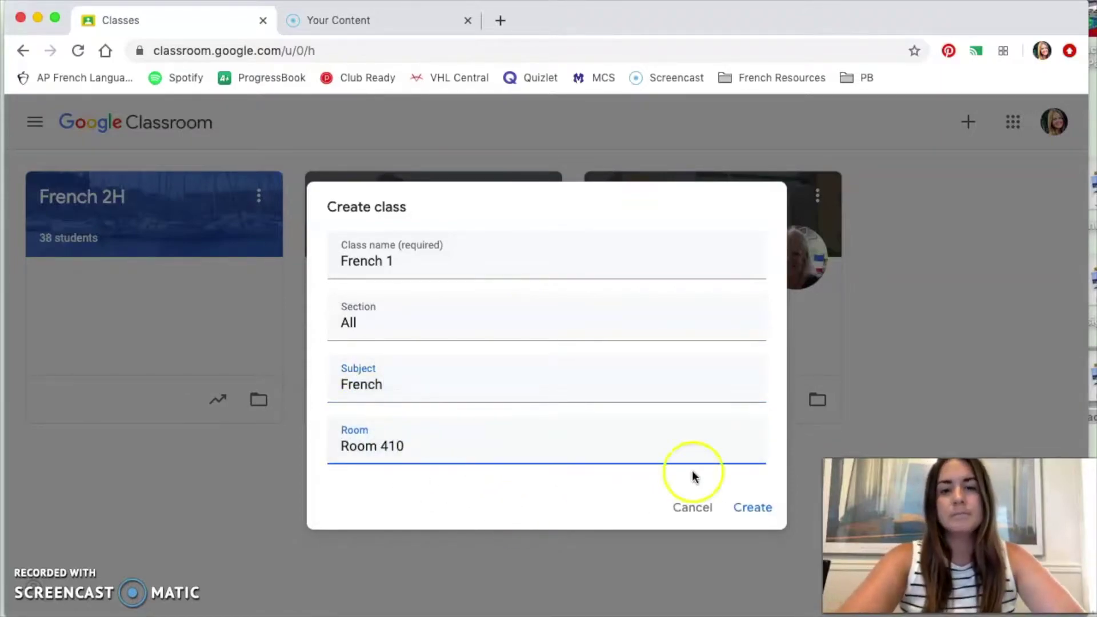
left_click(754, 513)
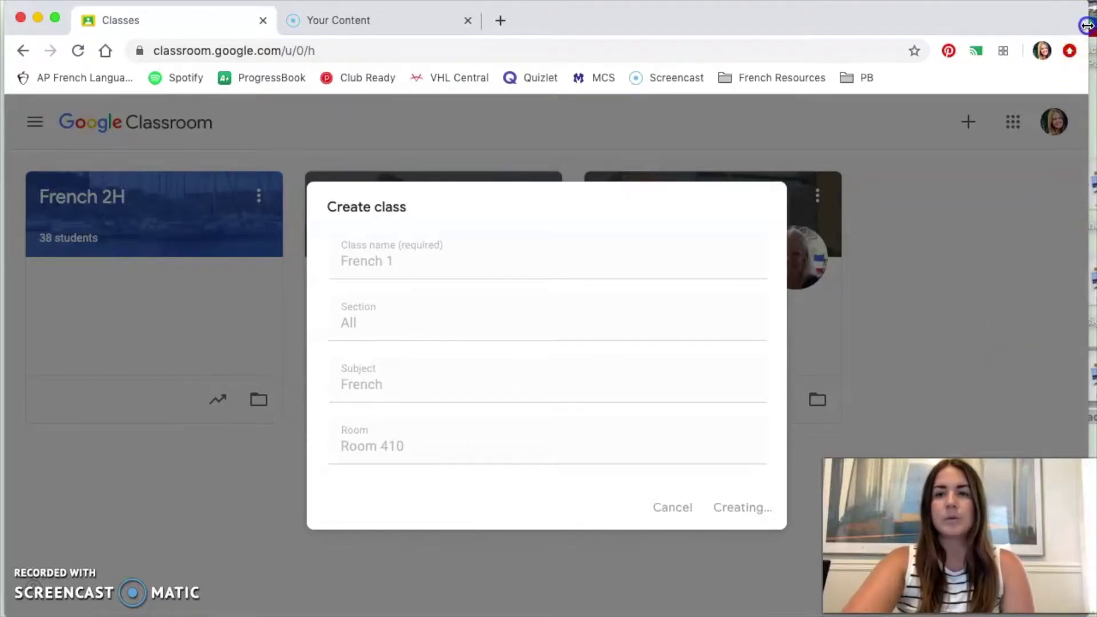
left_click_drag(1088, 26, 1092, 26)
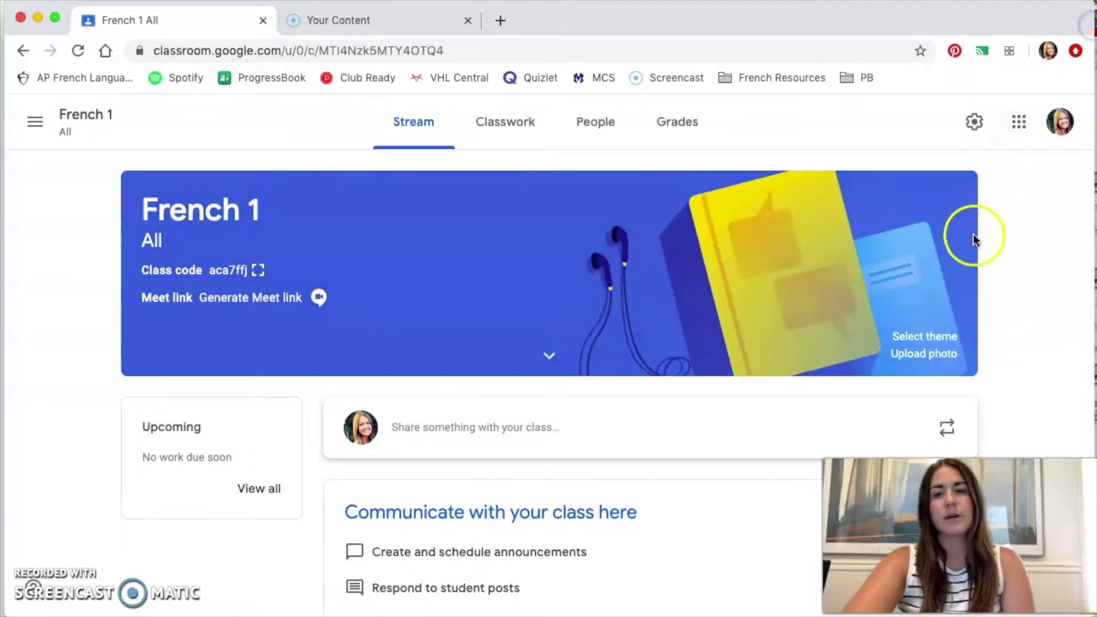
Browse the class theme gallery, including English & History, Math & Science, Sports and Other, and leave it without choosing a theme.
left_click(925, 338)
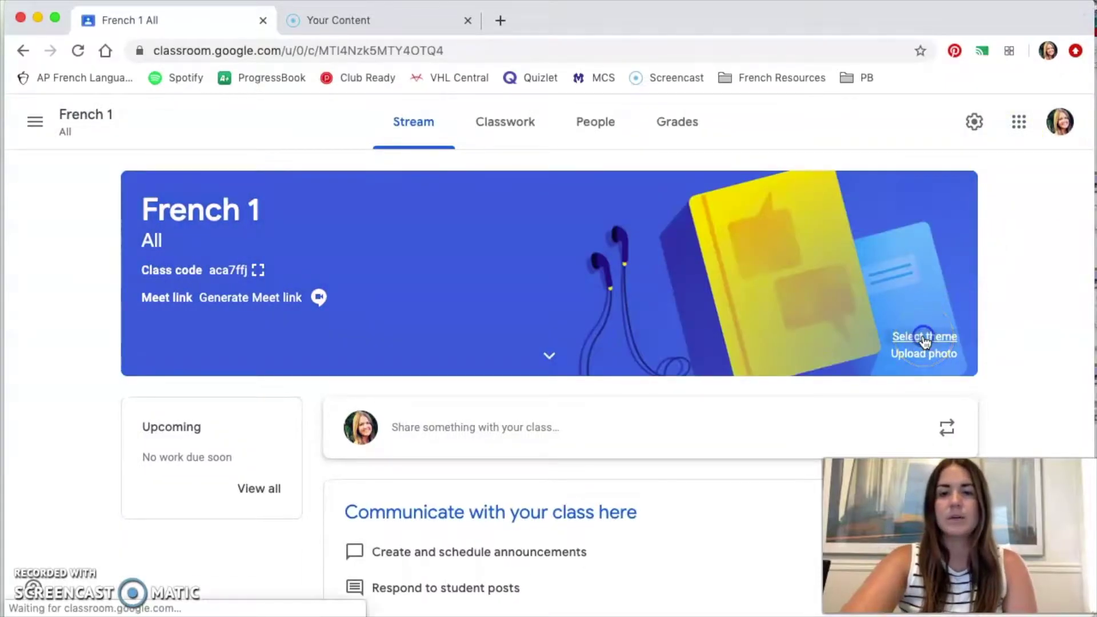
left_click(336, 201)
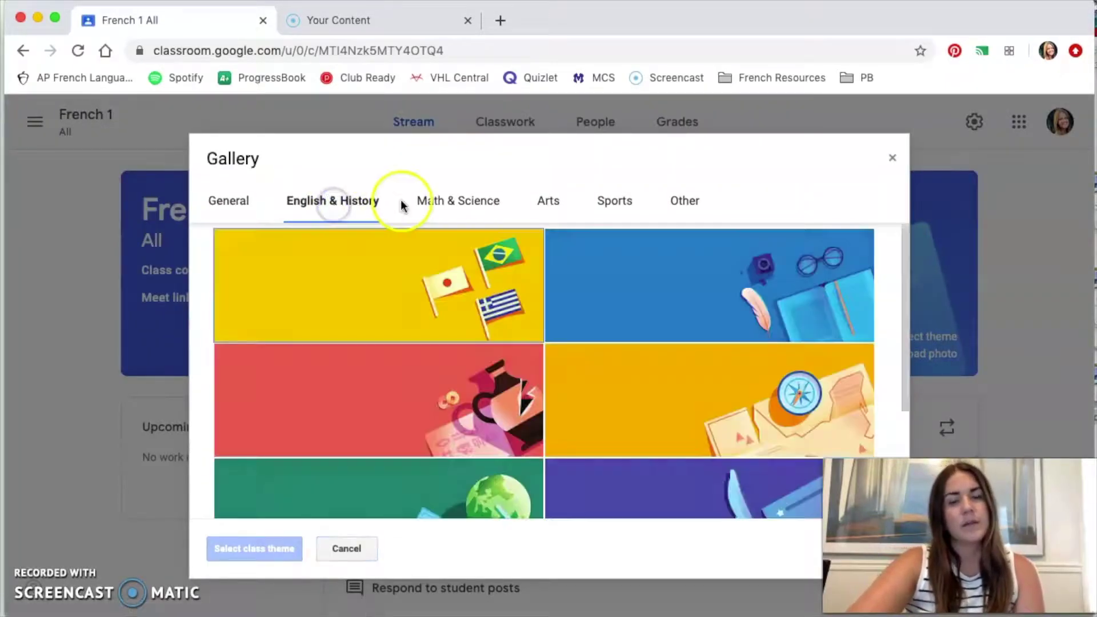
left_click(455, 200)
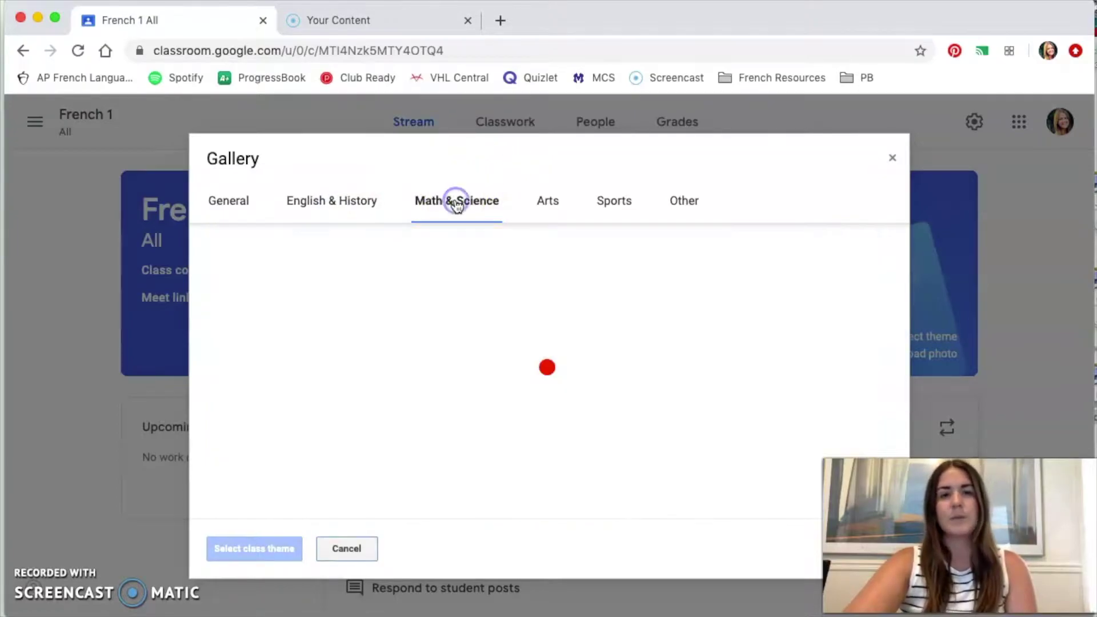
left_click(609, 204)
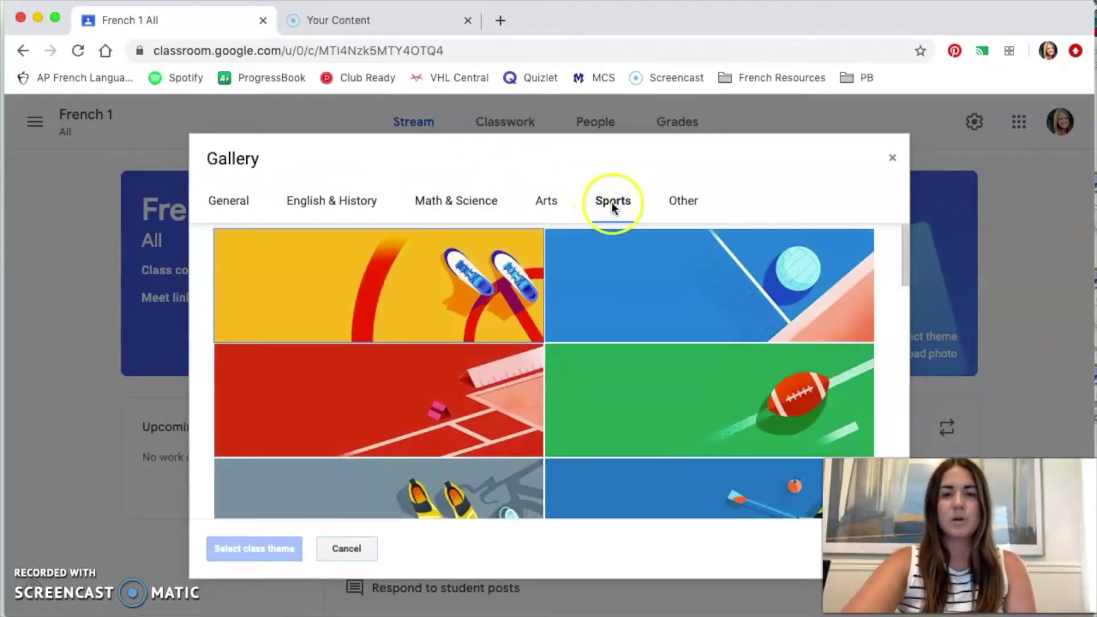
left_click(688, 202)
left_click(520, 379)
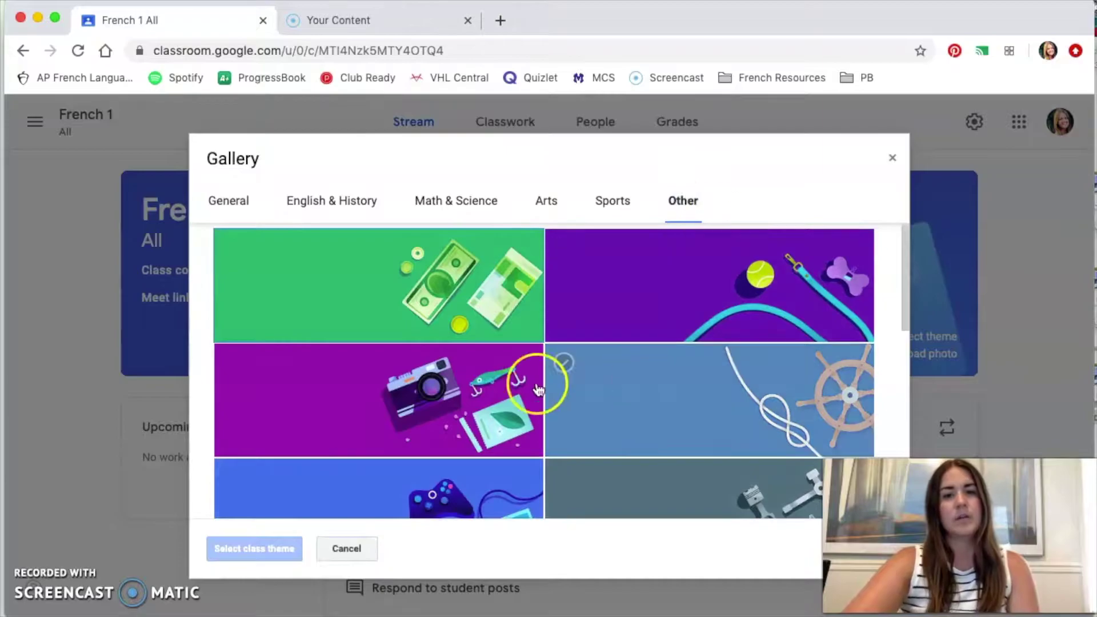
left_click(307, 265)
left_click(337, 497)
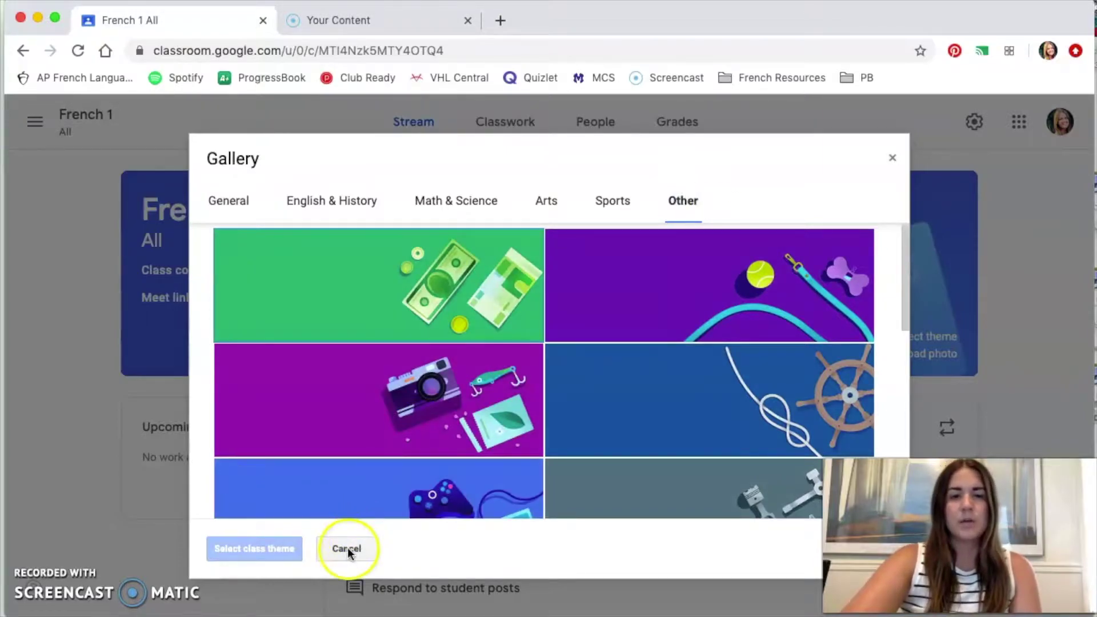
left_click(347, 548)
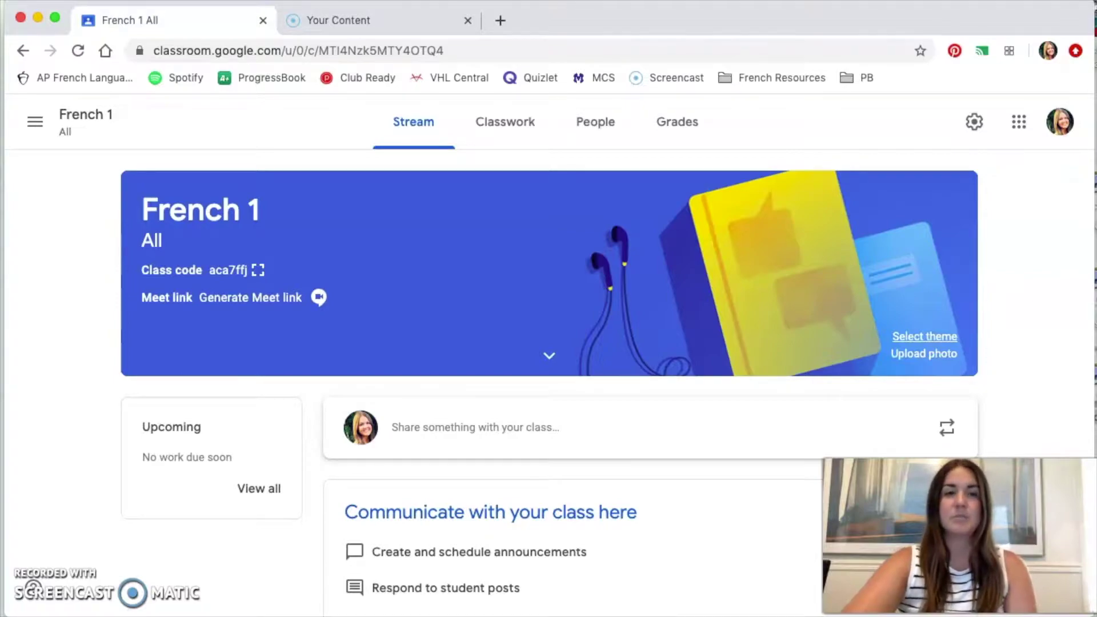
Upload the photo calanques.jpg, enlarge its crop region to nearly the full image width, and set it as the class theme.
left_click_drag(1094, 268, 1095, 237)
left_click(923, 354)
left_click_drag(1094, 274, 657, 297)
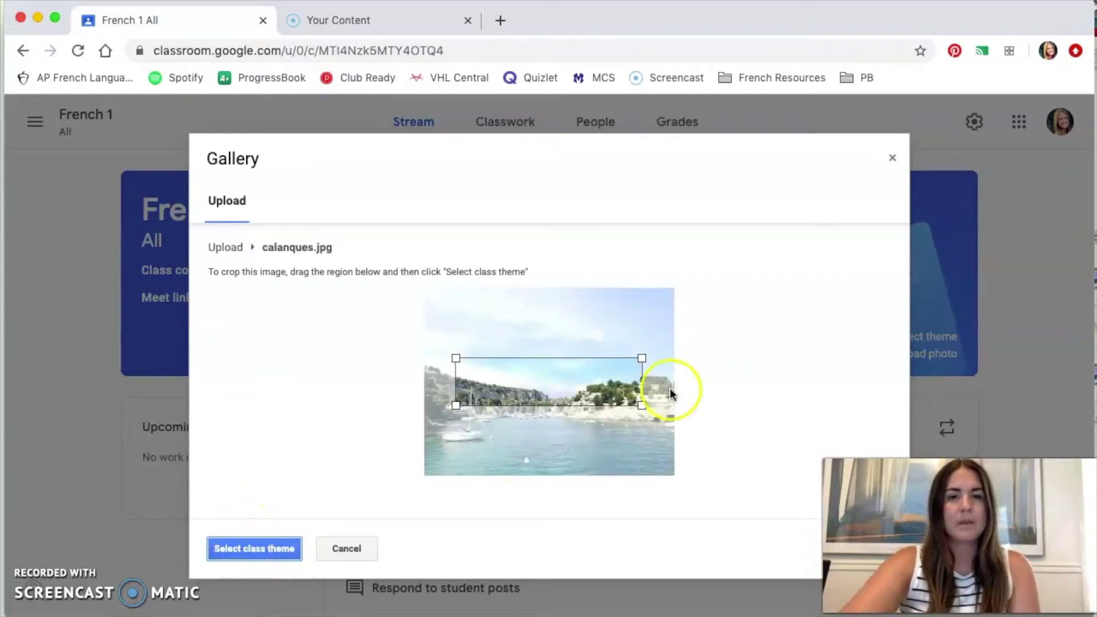
left_click_drag(456, 405, 422, 421)
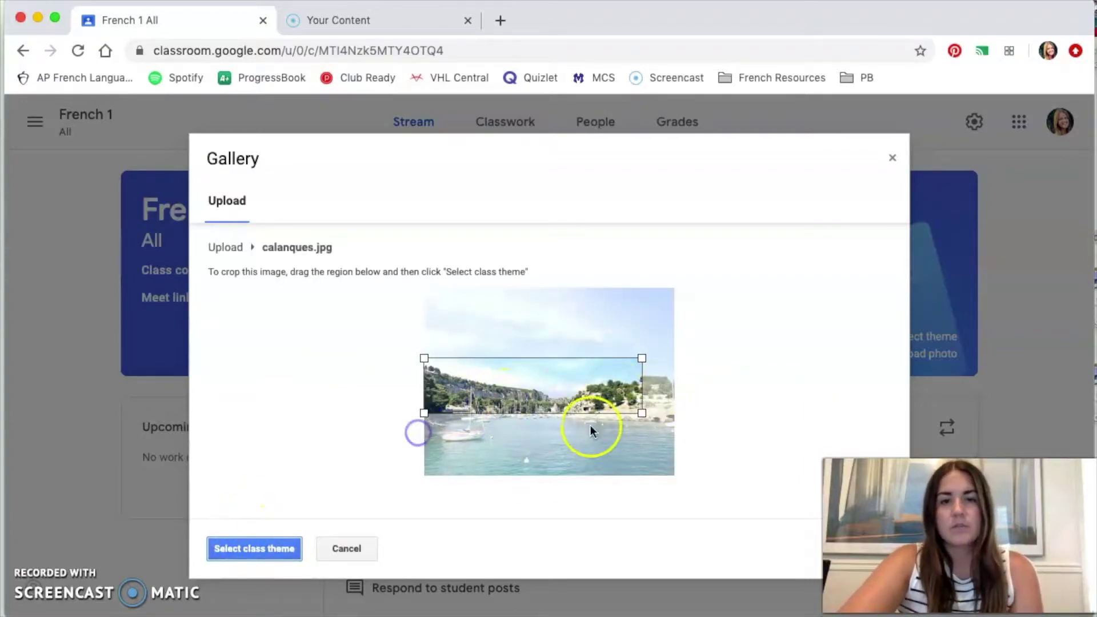
mouse_move(643, 412)
left_mouse_down()
mouse_move(664, 440)
mouse_move(653, 425)
left_mouse_up()
left_click(248, 549)
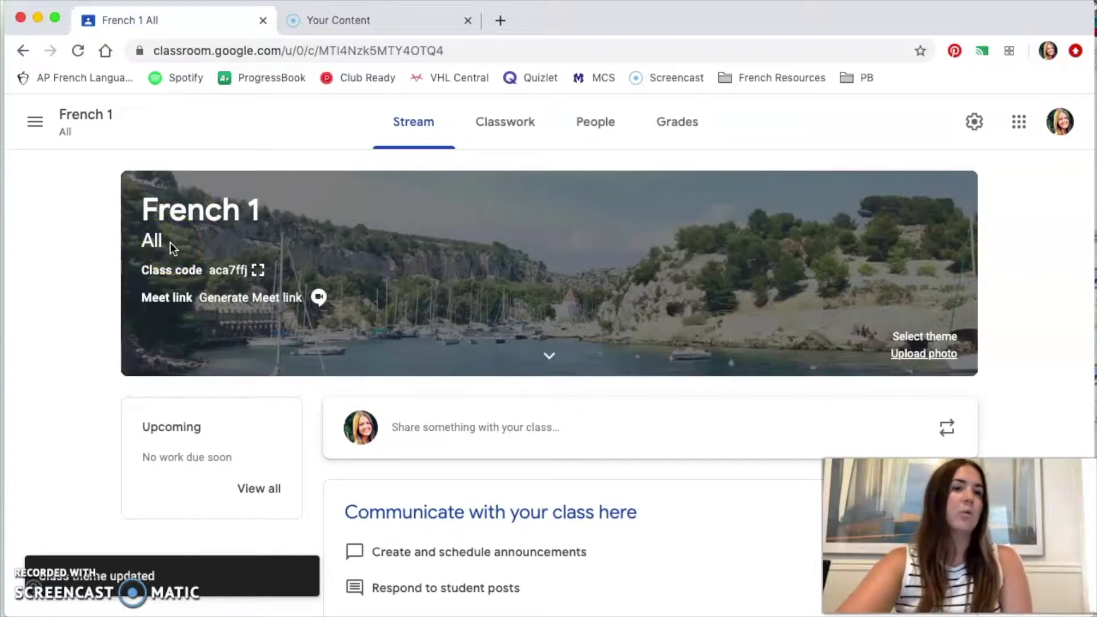
View the enlarged class code and the dialog for adding Meet to the class, closing each without changes.
left_click(258, 271)
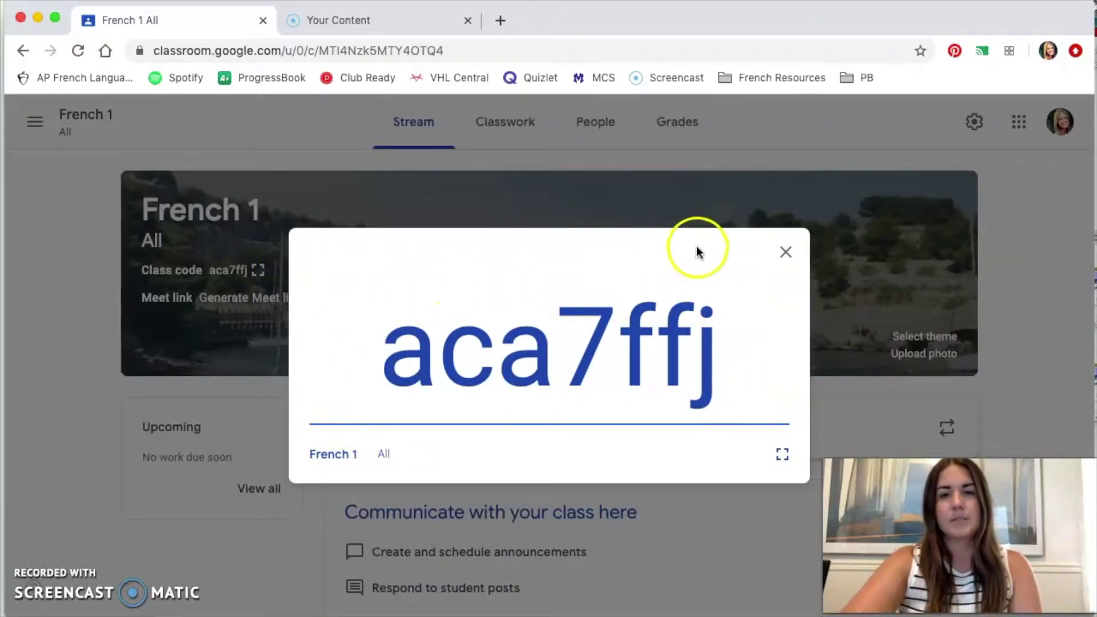
left_click(785, 252)
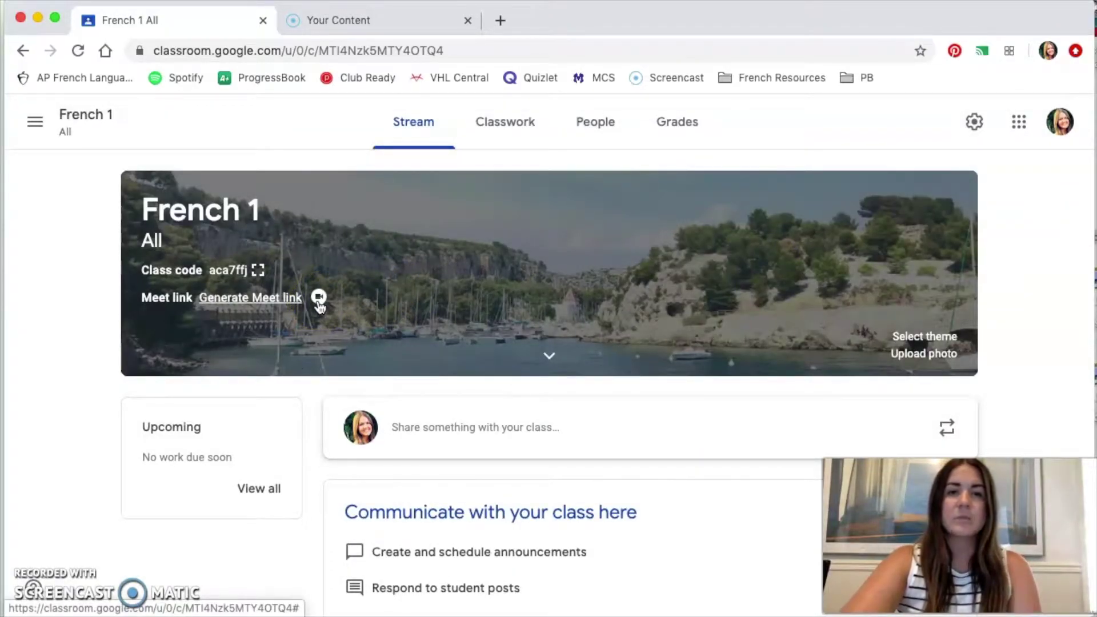
left_click(277, 299)
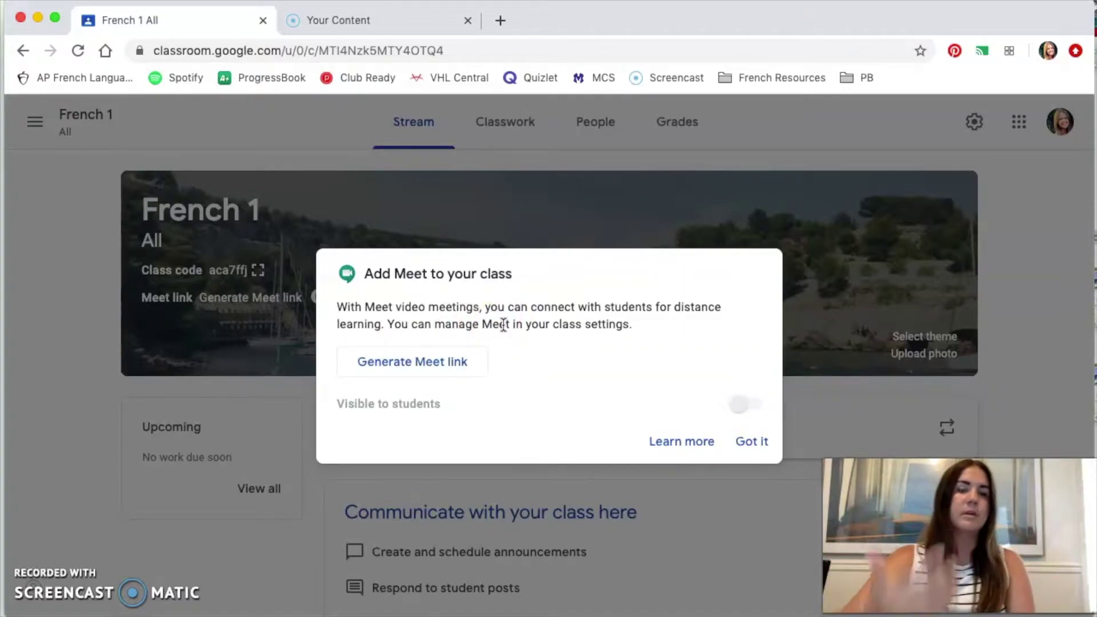
left_click(752, 442)
Write a class announcement reading "Bonjour, classe! I am happy you are in my class this year.".
scroll(760, 449, "down", 1)
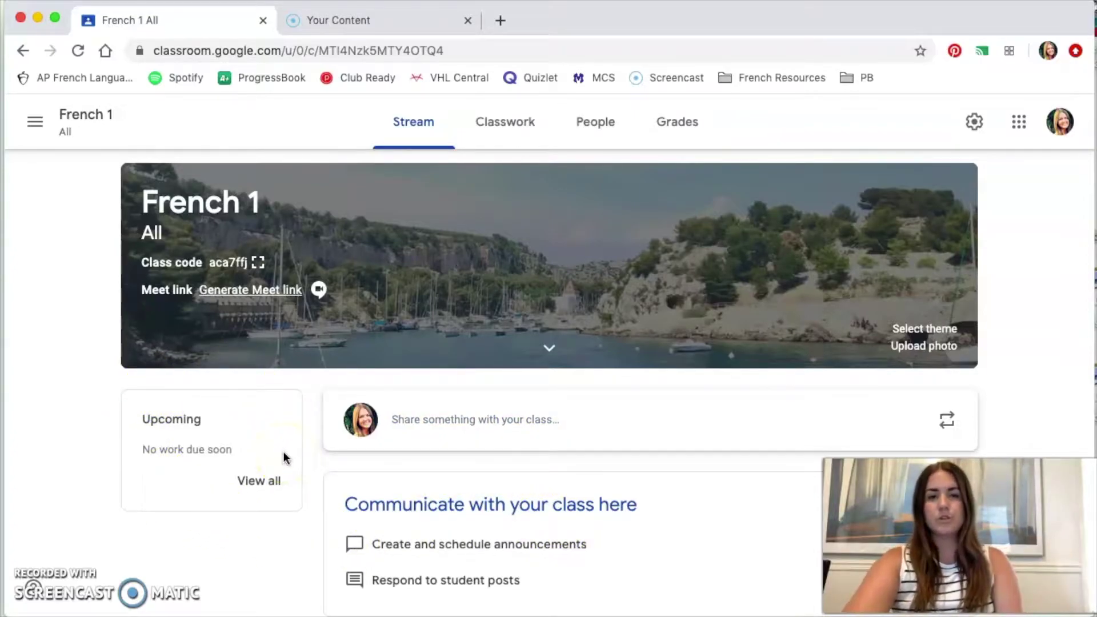
left_click(436, 431)
type("Bonjour, classe!")
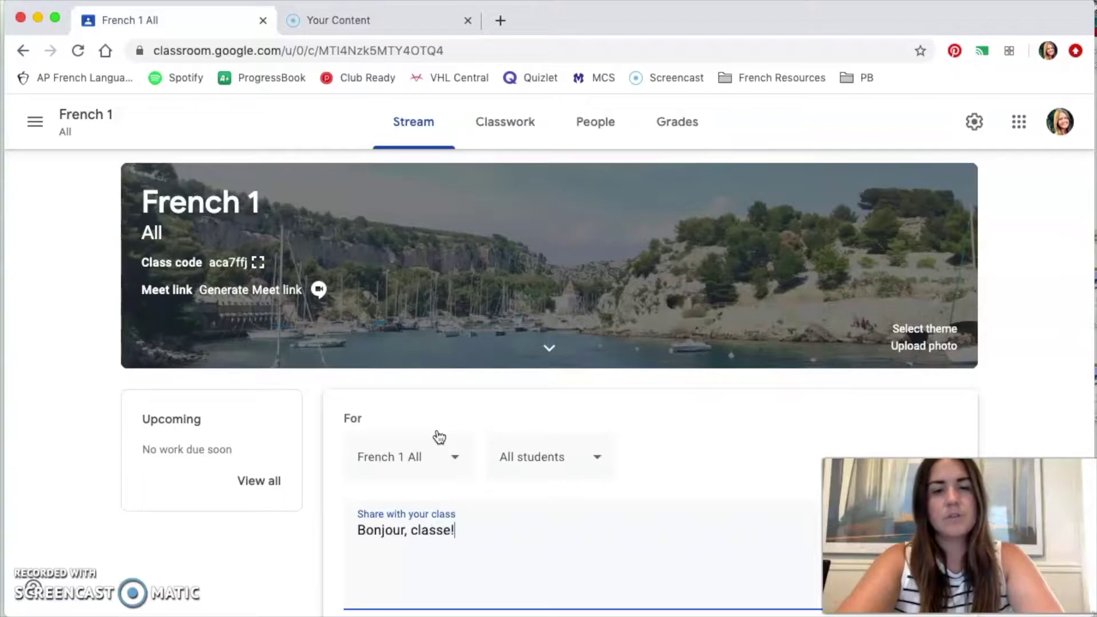
type(" I am happy you are in my class this year.")
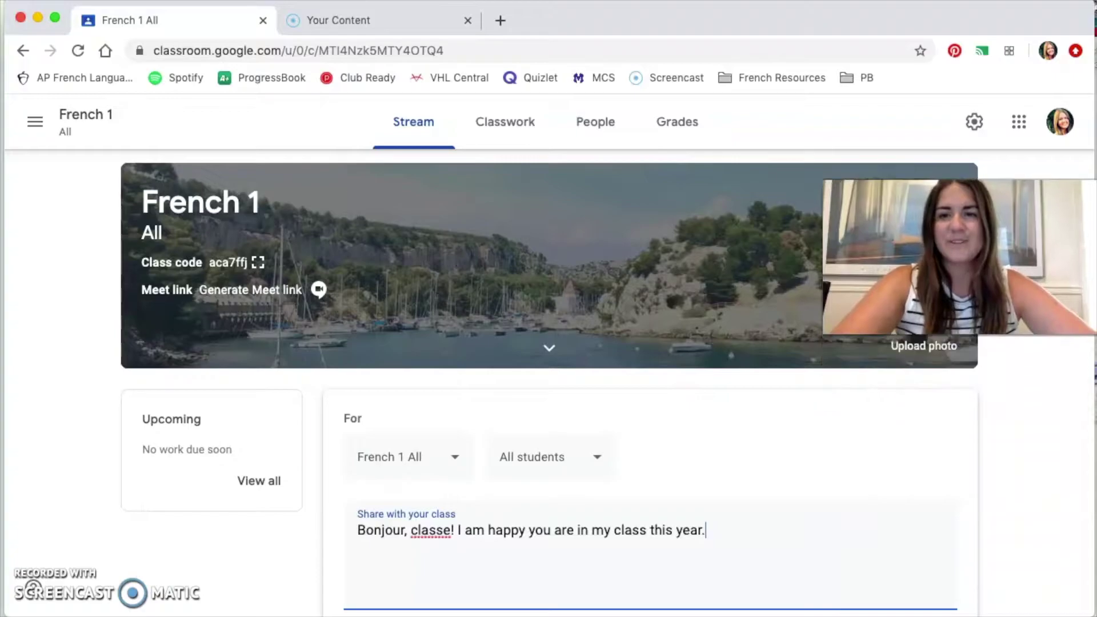
Review the attachment sources offered for the announcement: Google Drive, Link, File and YouTube.
scroll(911, 457, "down", 3)
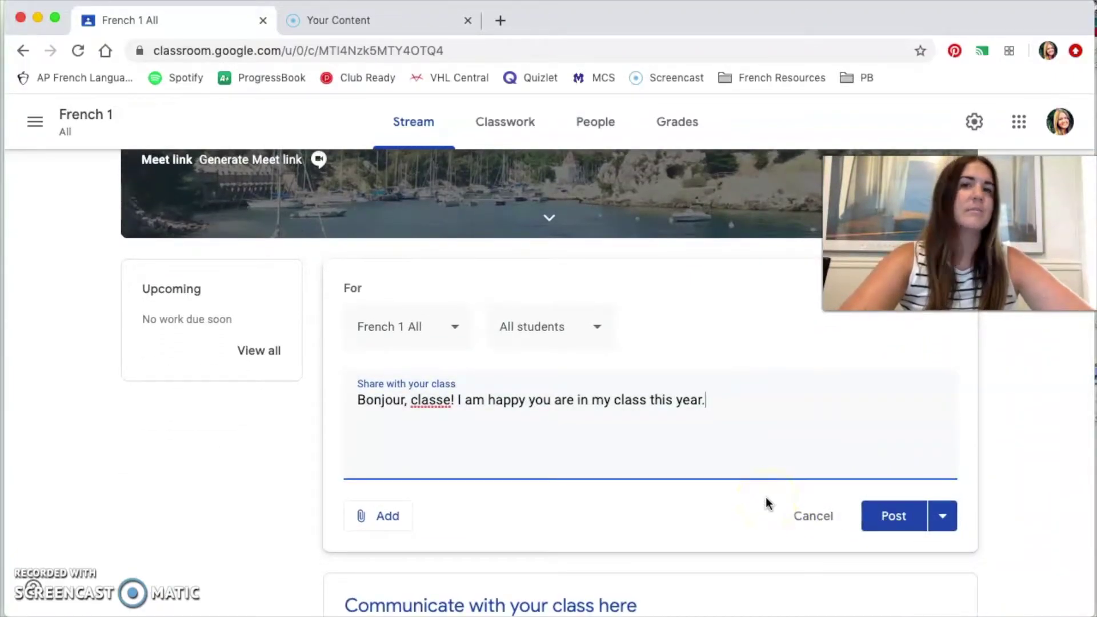
left_click(365, 516)
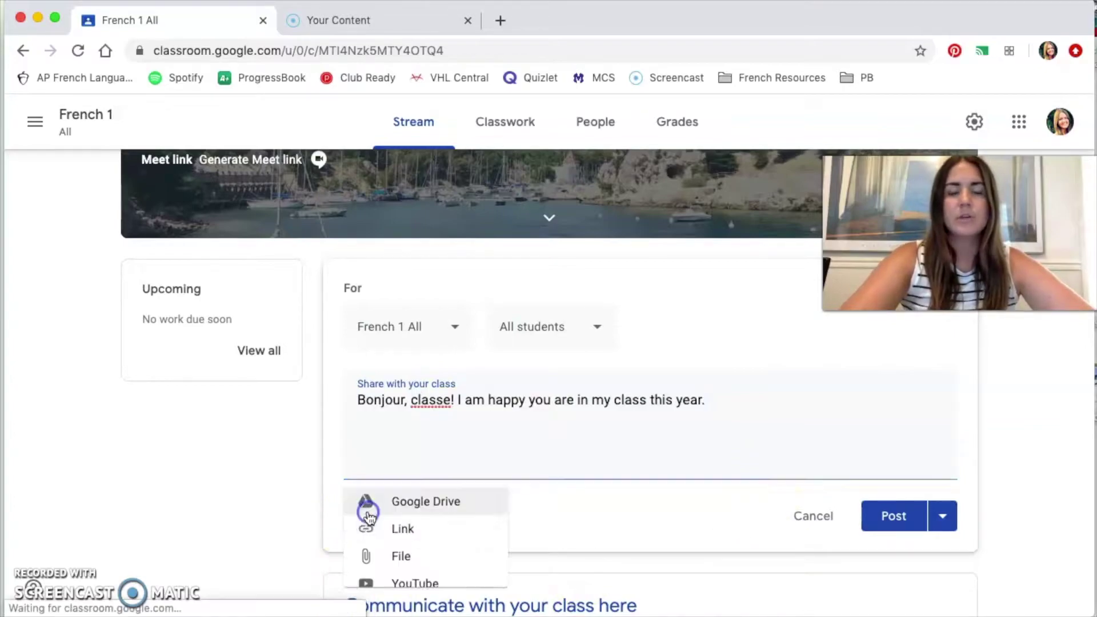
left_click(420, 502)
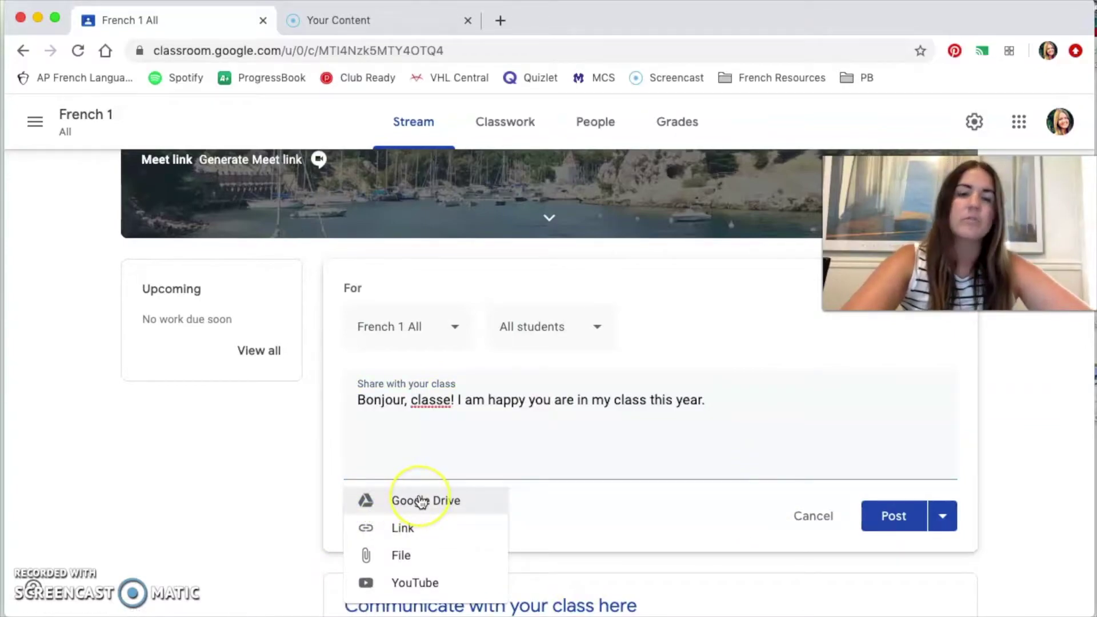
left_click(409, 529)
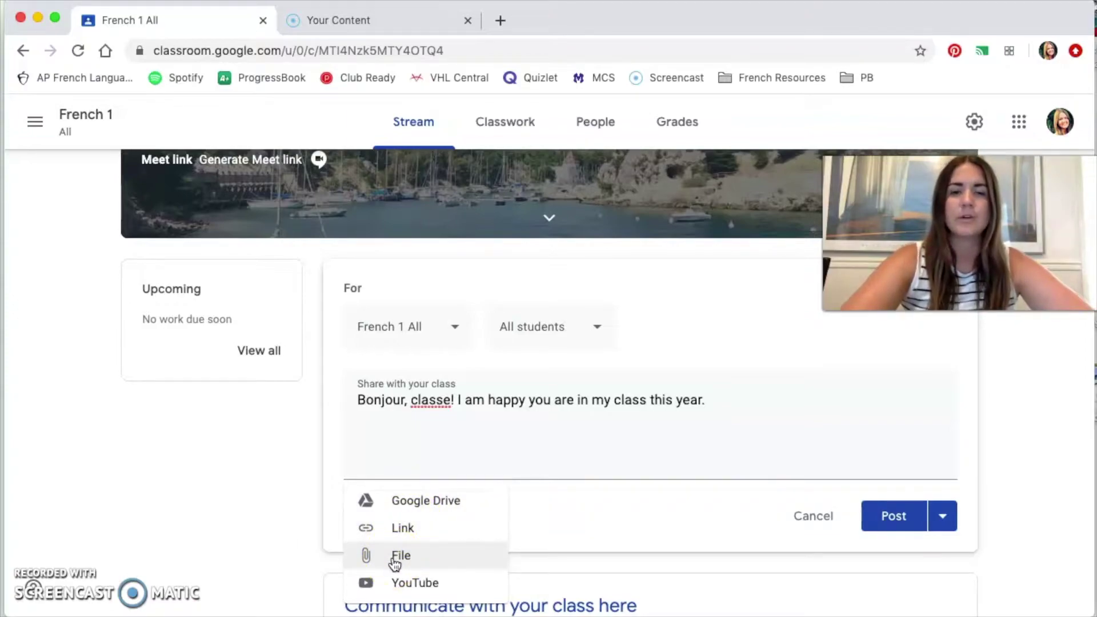
left_click(436, 593)
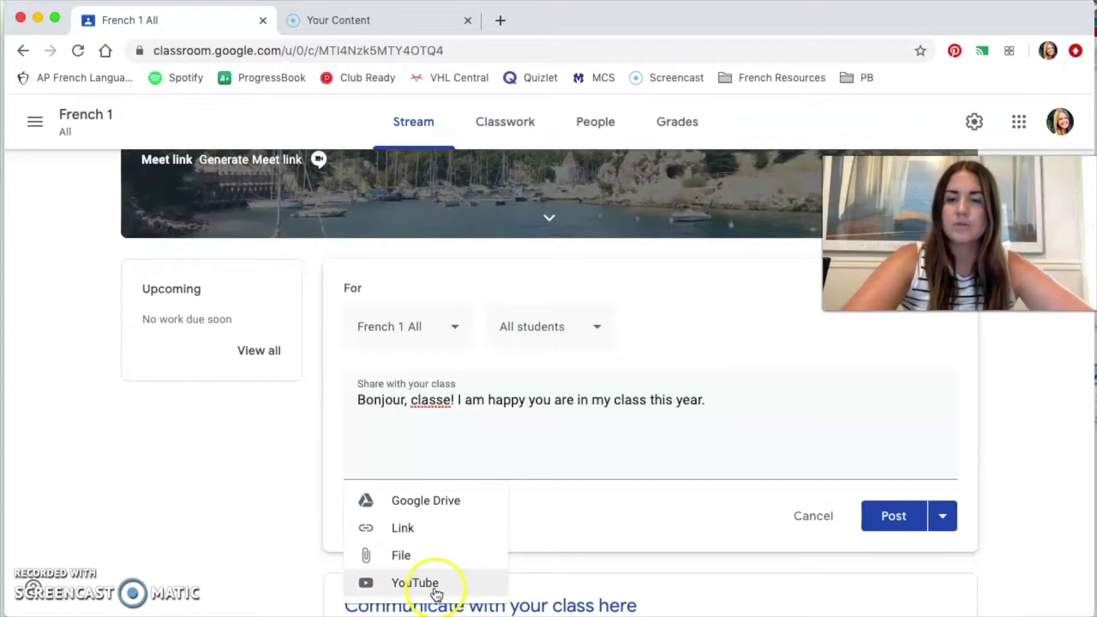
left_click(643, 530)
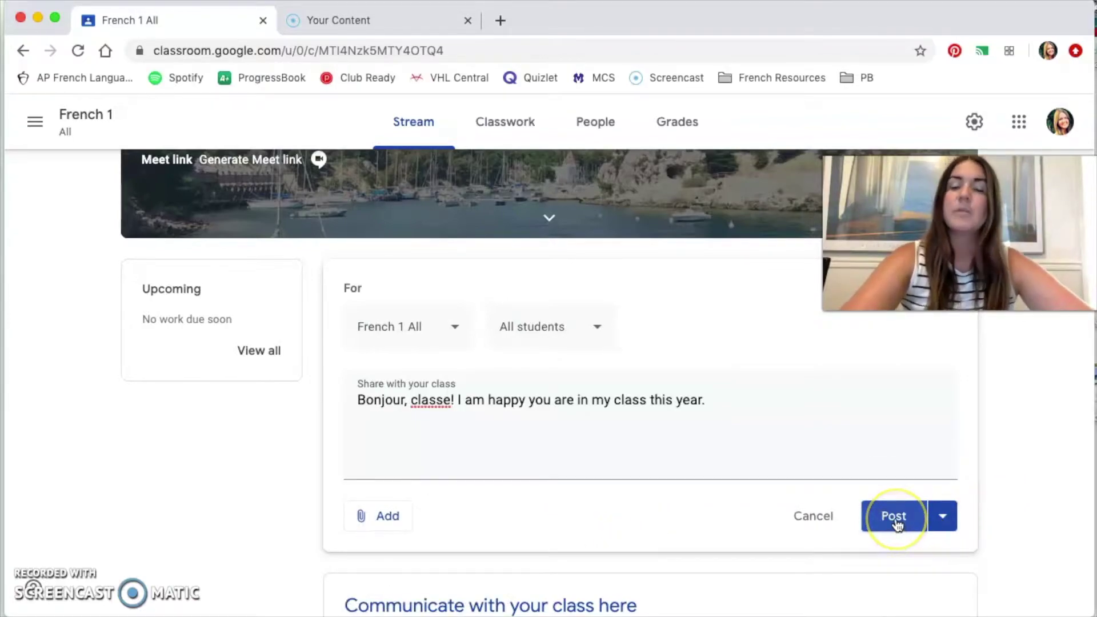
Check the announcement's scheduling and draft options, and post it immediately to all students of French 1.
left_click(946, 519)
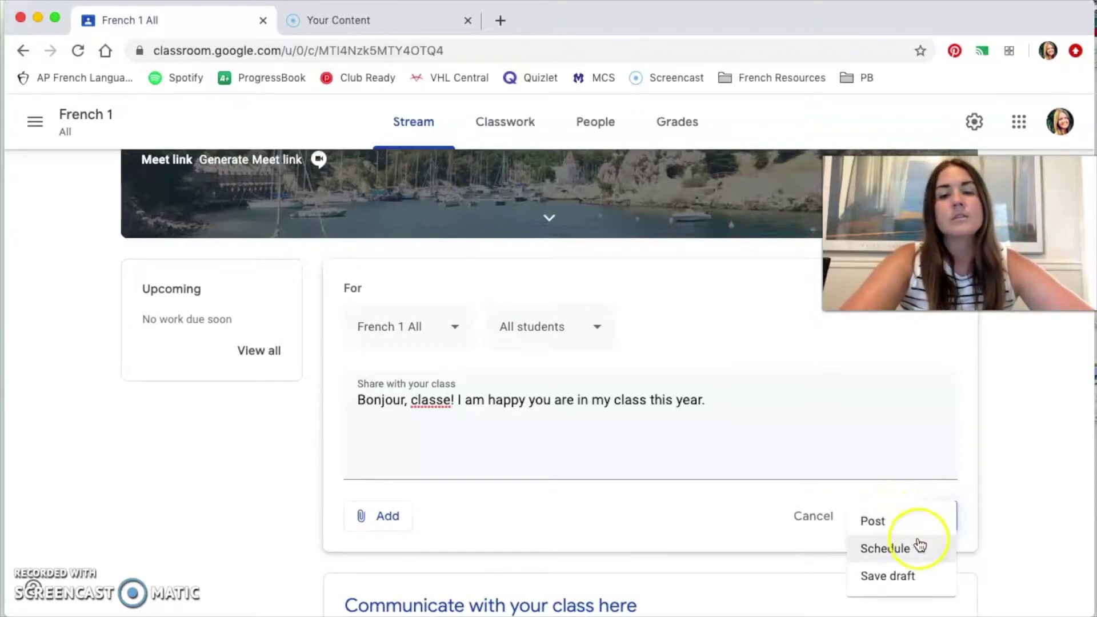
left_click(760, 523)
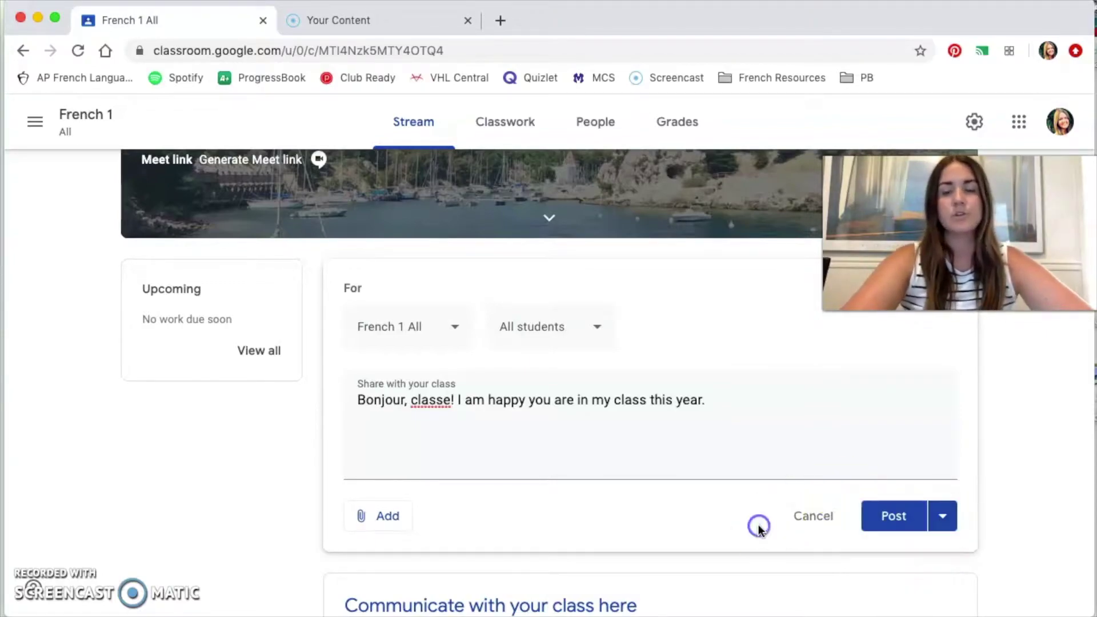
left_click(881, 521)
left_click(38, 574)
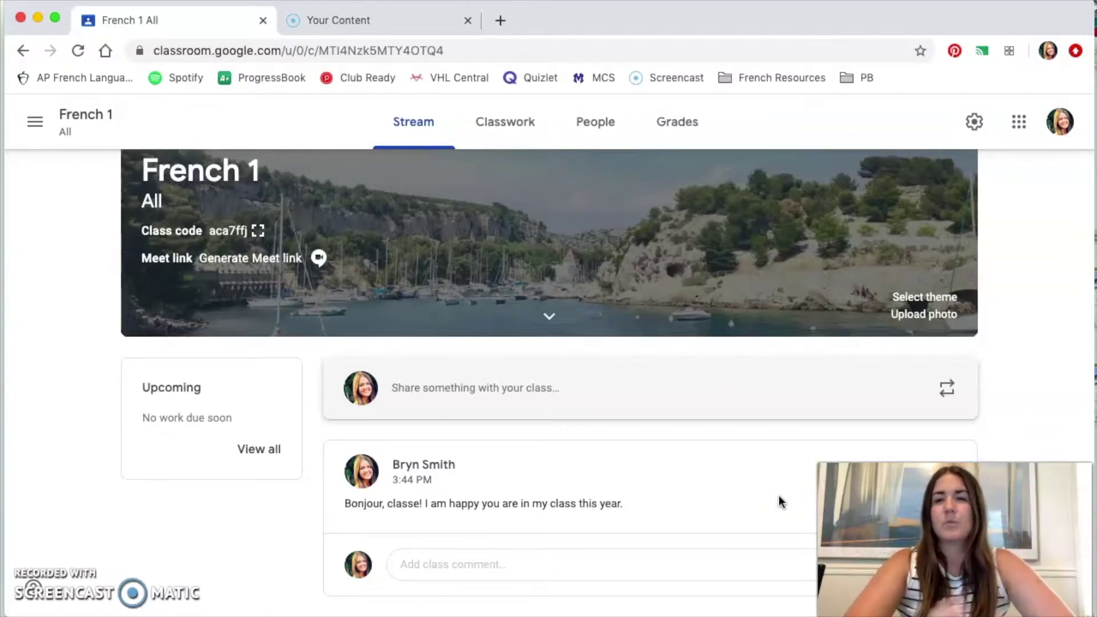
Open the French 1 class settings and check the options offered for the class code without changing it.
left_click(974, 121)
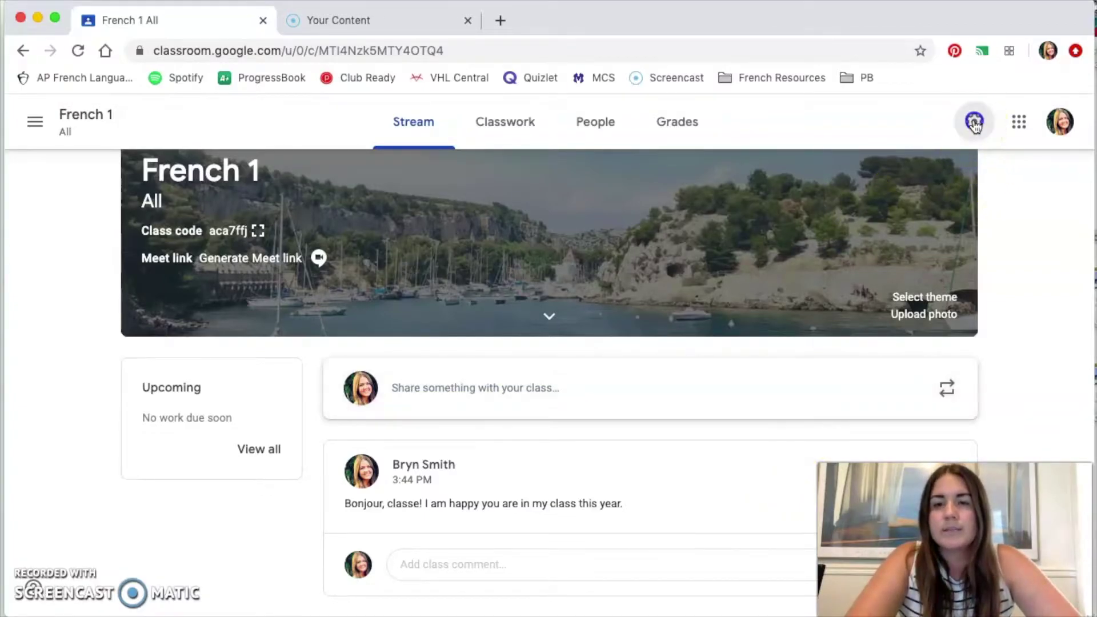
scroll(194, 377, "down", 6)
scroll(194, 377, "down", 3)
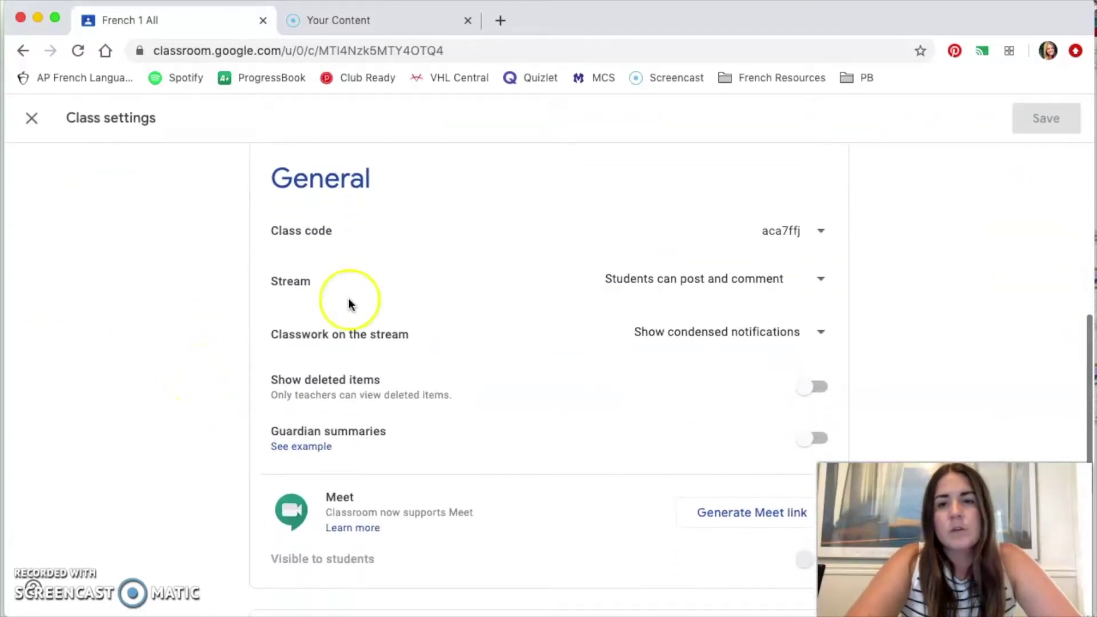
left_click(821, 231)
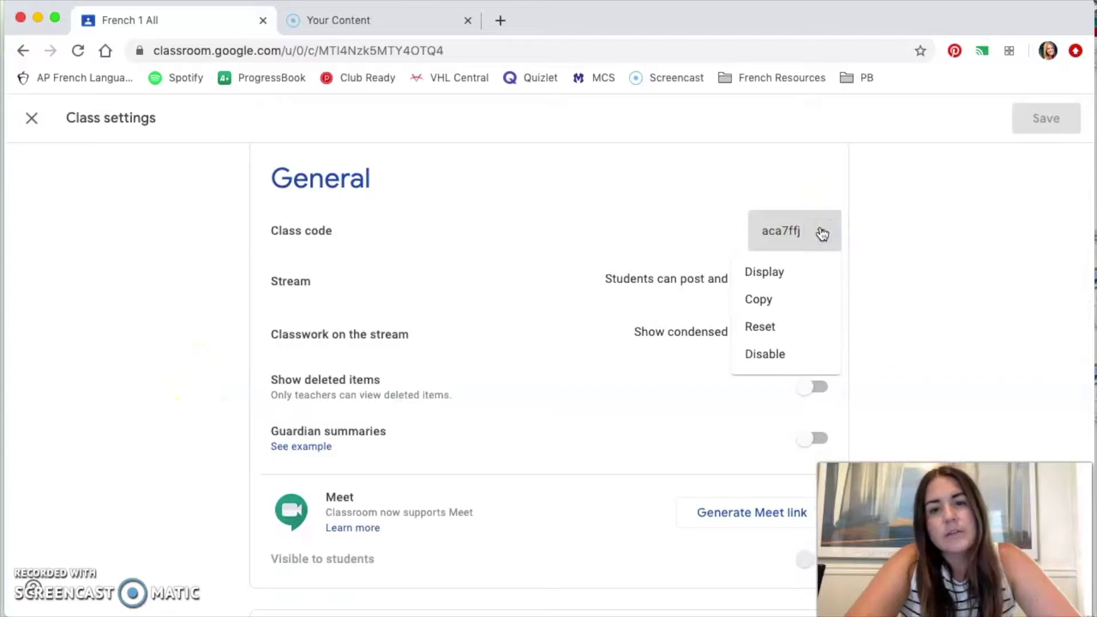
left_click(903, 235)
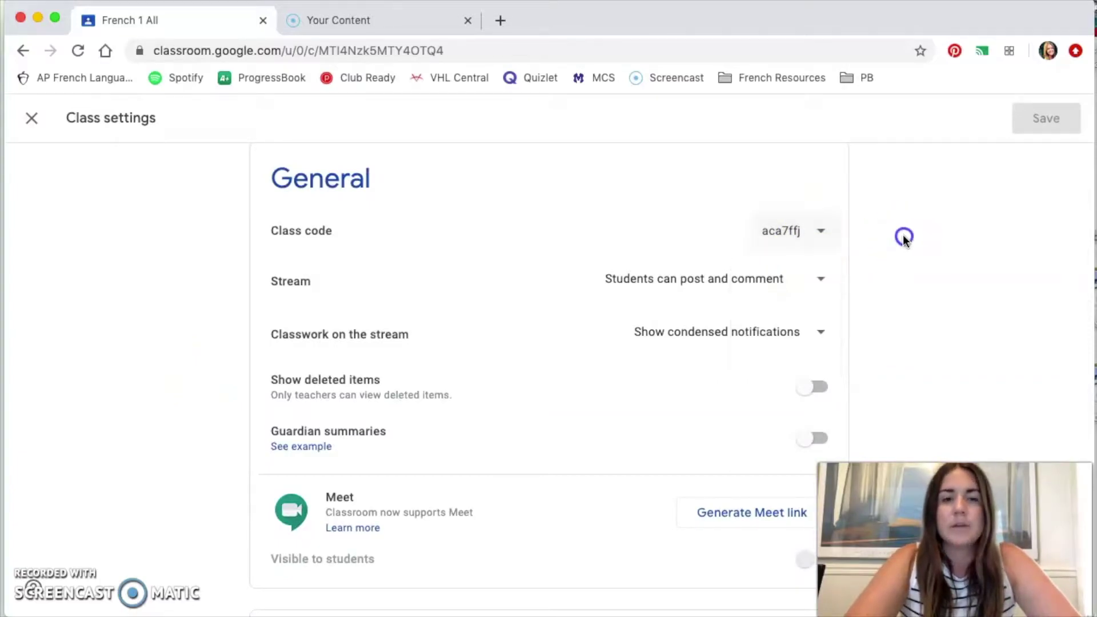
Set the stream permission to "Only teachers can post or comment" and classwork on the stream to "Hide notifications".
left_click(823, 278)
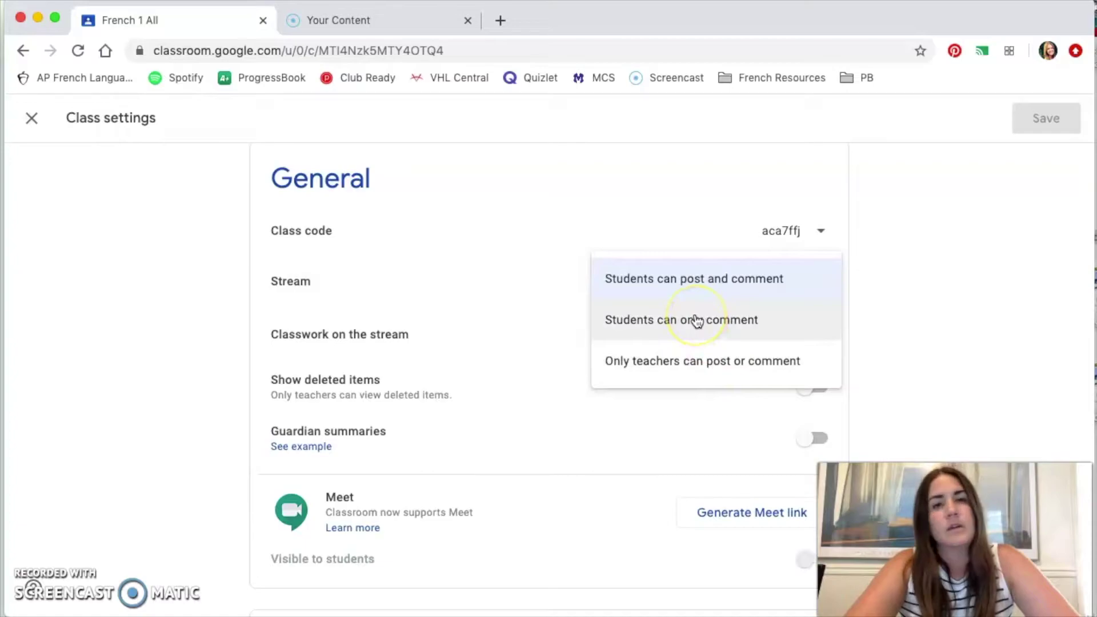
left_click(687, 359)
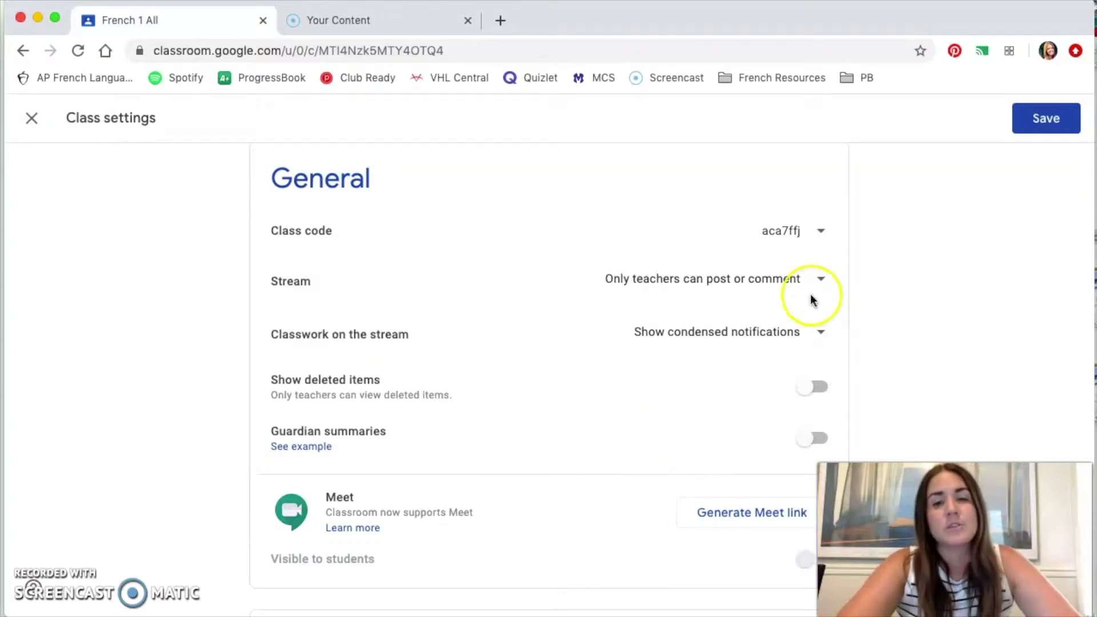
left_click(800, 341)
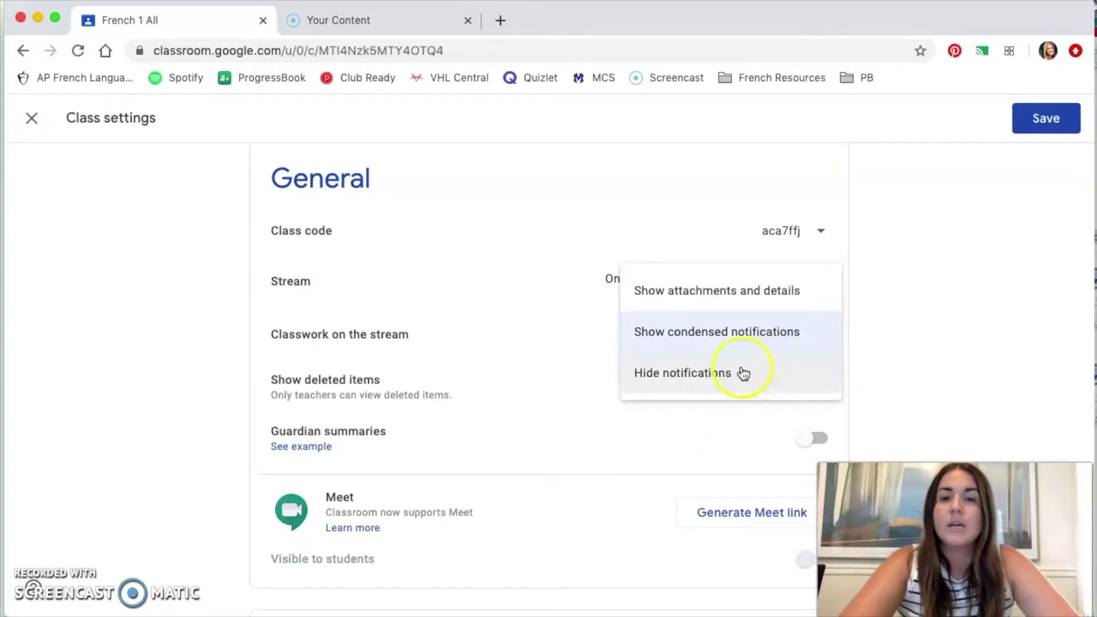
left_click(712, 374)
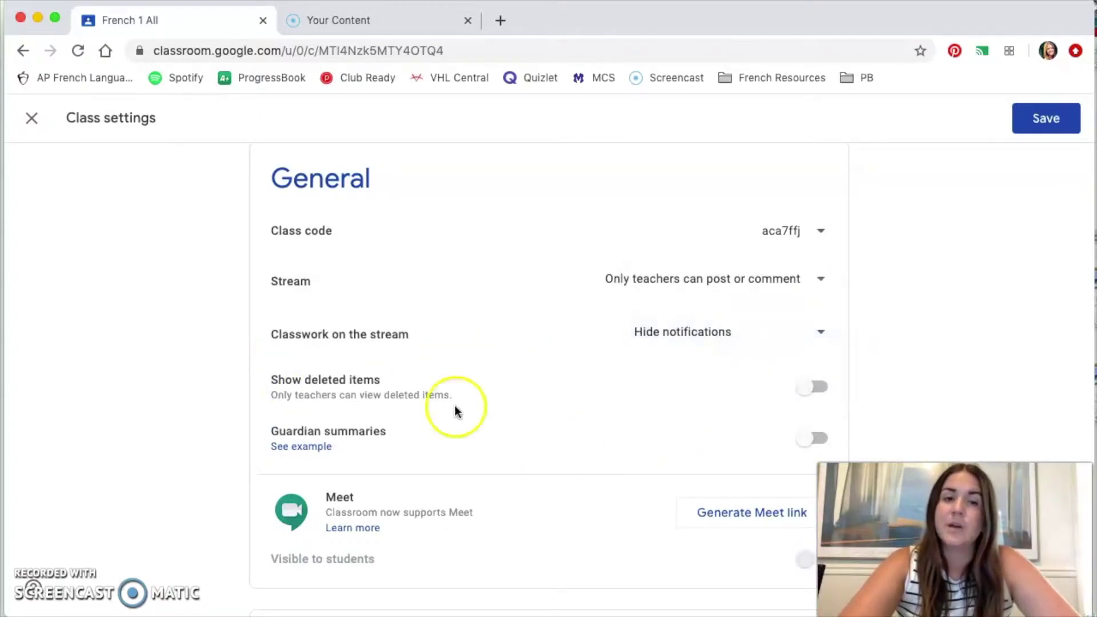
Review the remaining Meet and grading settings, and save the class settings.
scroll(874, 363, "down", 3)
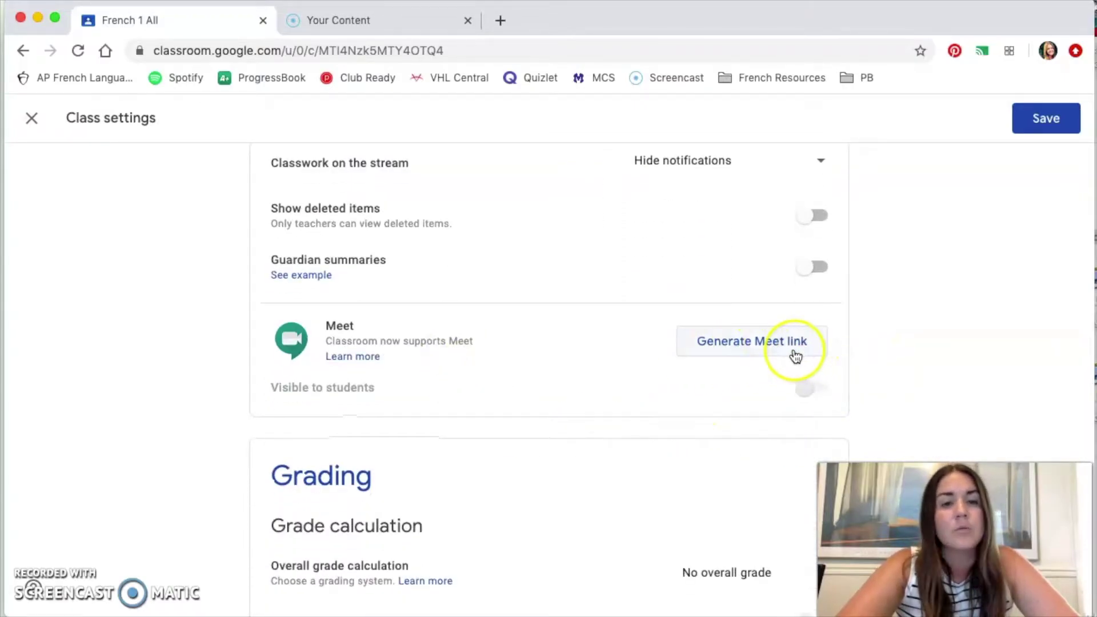
scroll(794, 356, "down", 1)
scroll(795, 355, "down", 3)
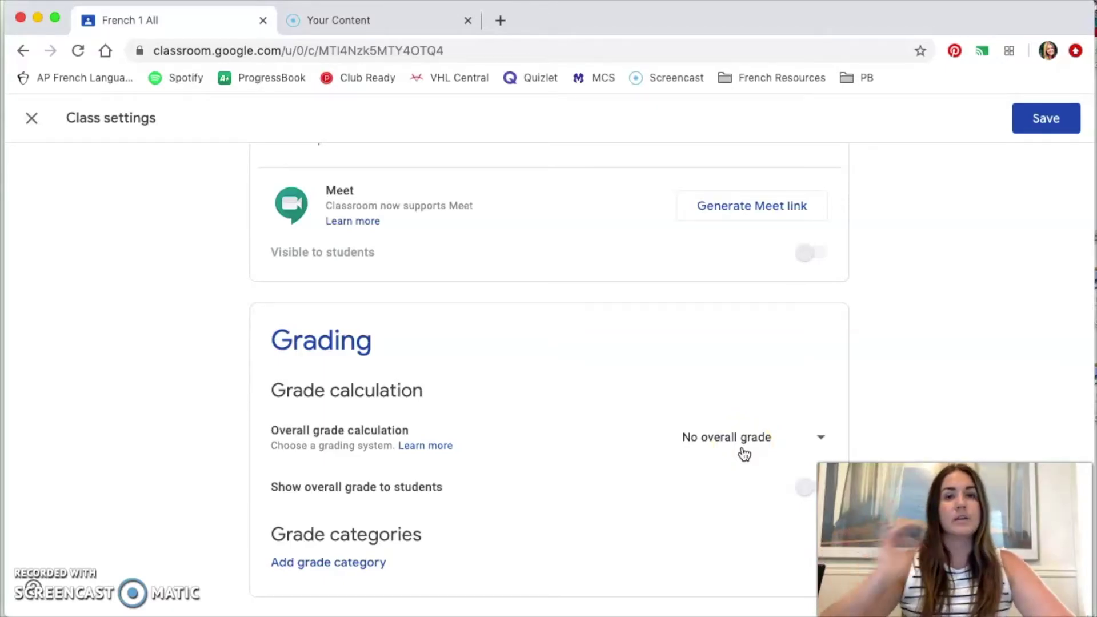
scroll(817, 268, "up", 10)
scroll(817, 269, "up", 5)
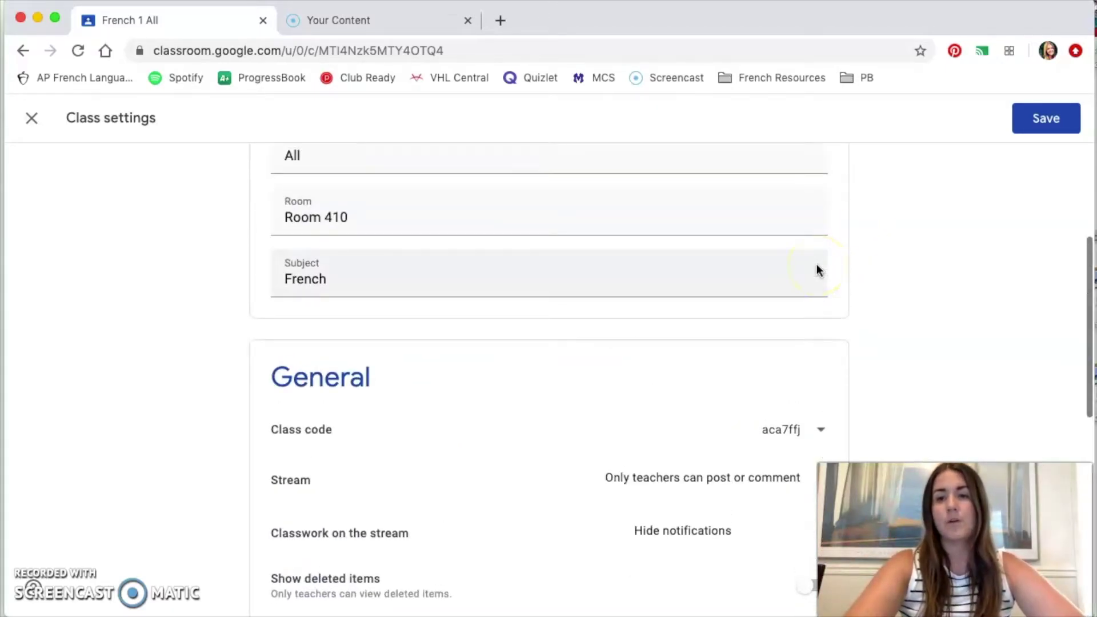
left_click(1041, 131)
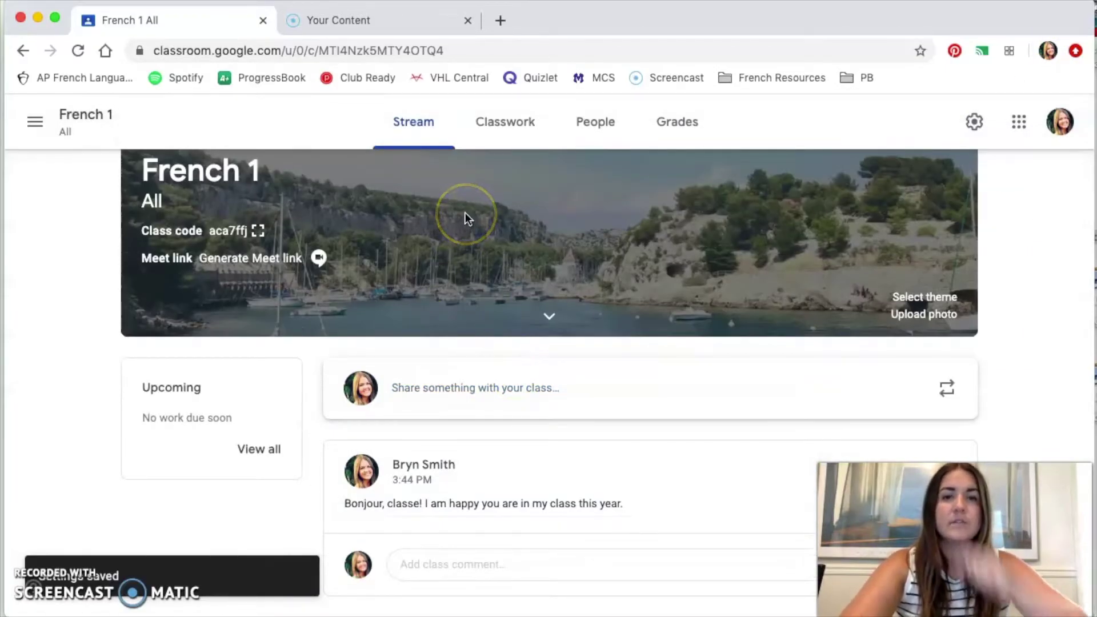
Add a topic named "Beginning of the Year!" to the classwork of French 1.
left_click(480, 123)
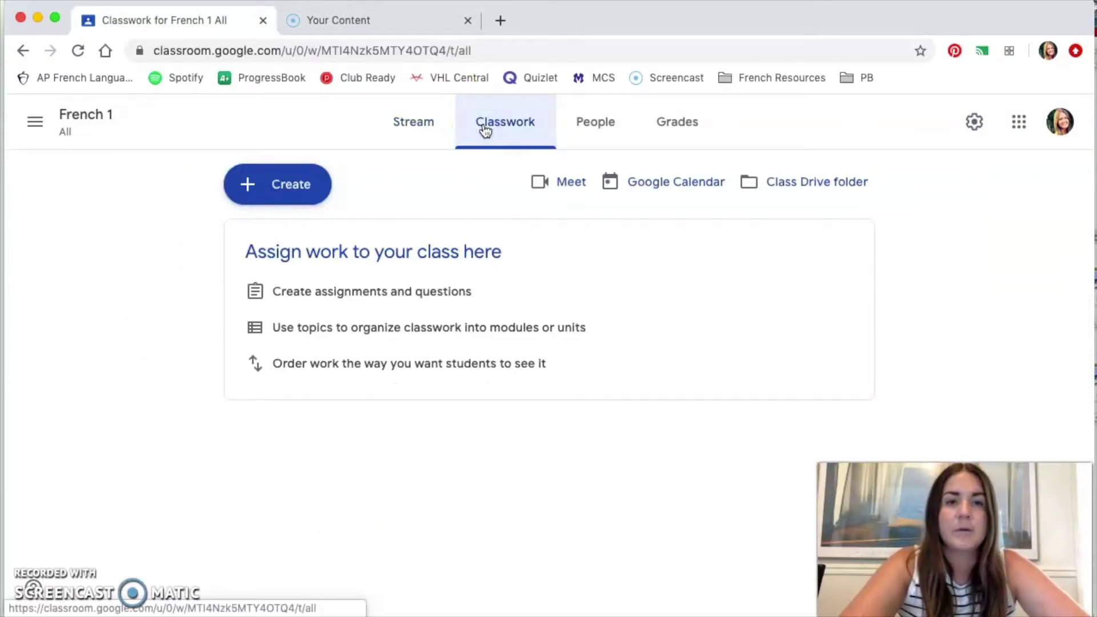
left_click(288, 191)
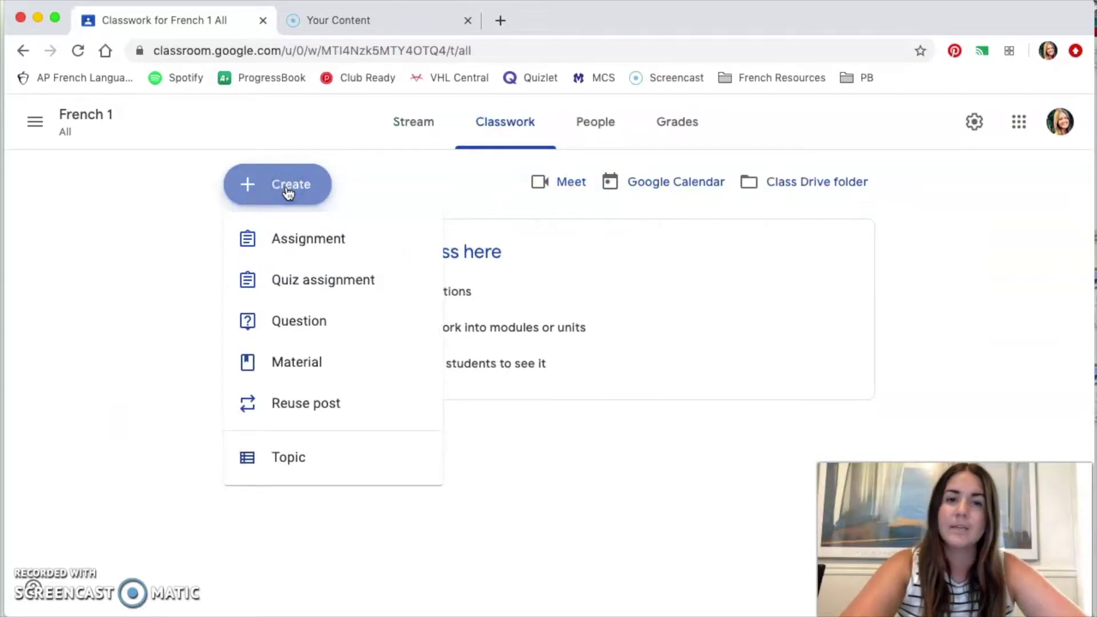
left_click(283, 457)
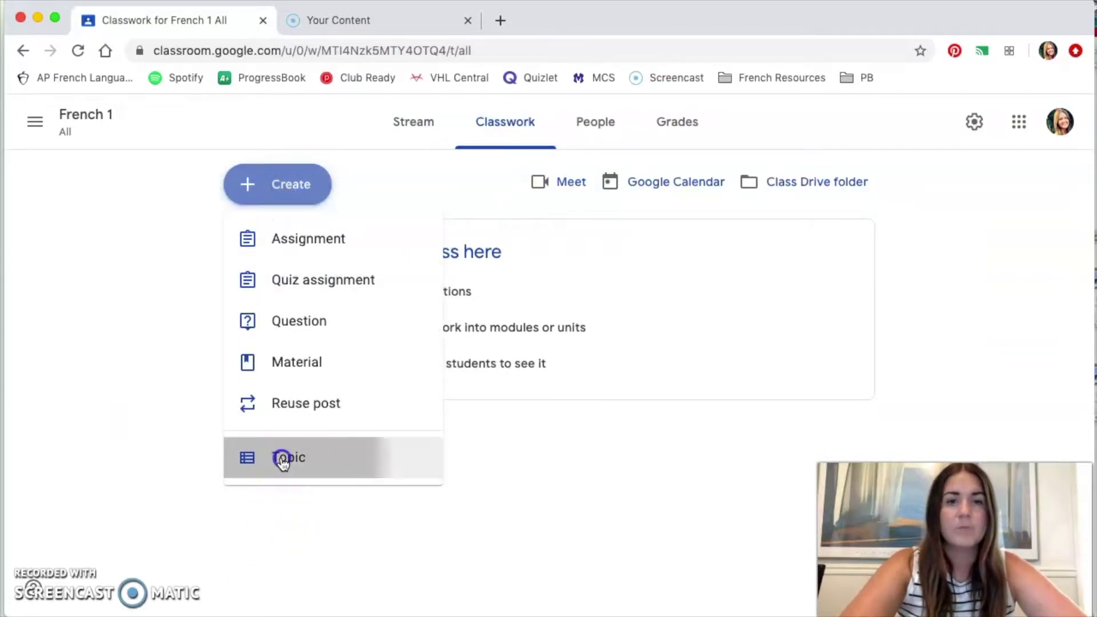
type("Beginning of the Year!")
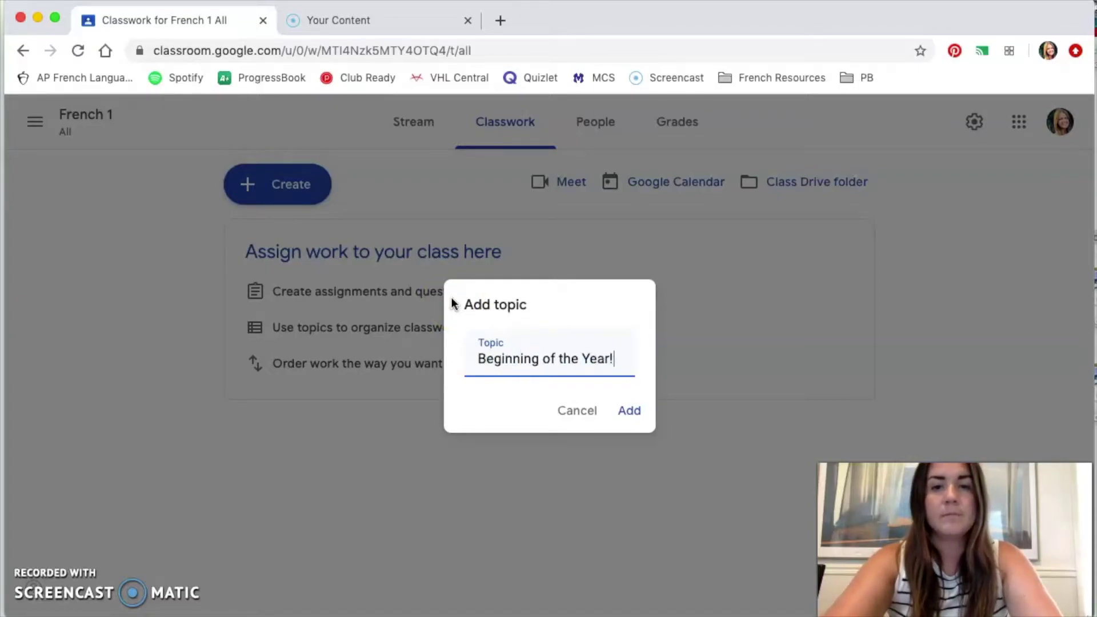
left_click(640, 407)
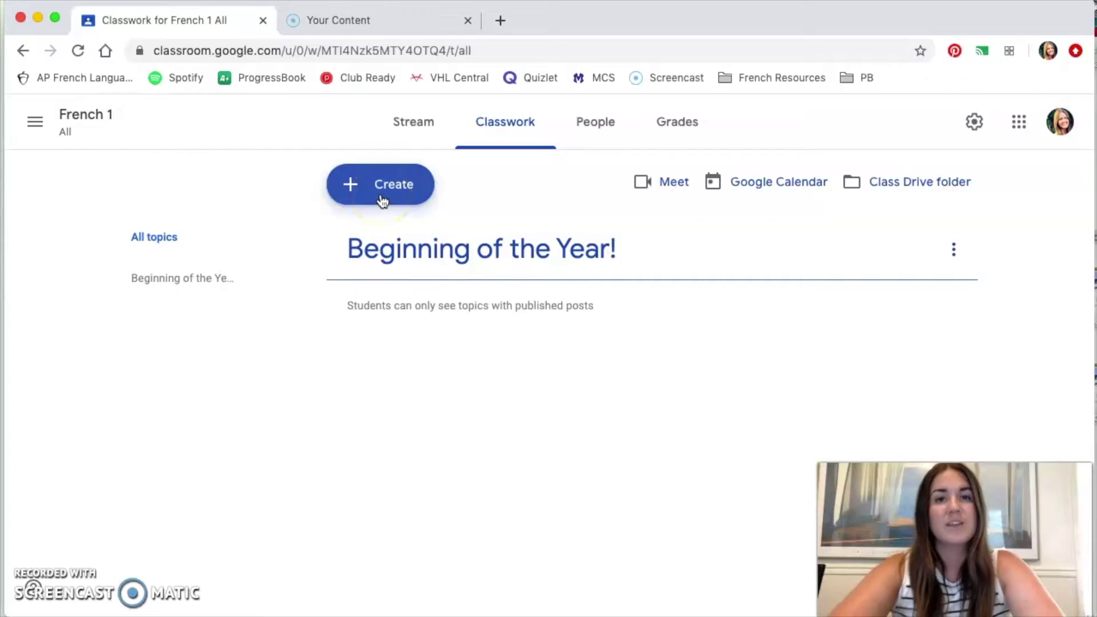
Add a "Unit 1" topic and place it below "Beginning of the Year!".
left_click(381, 200)
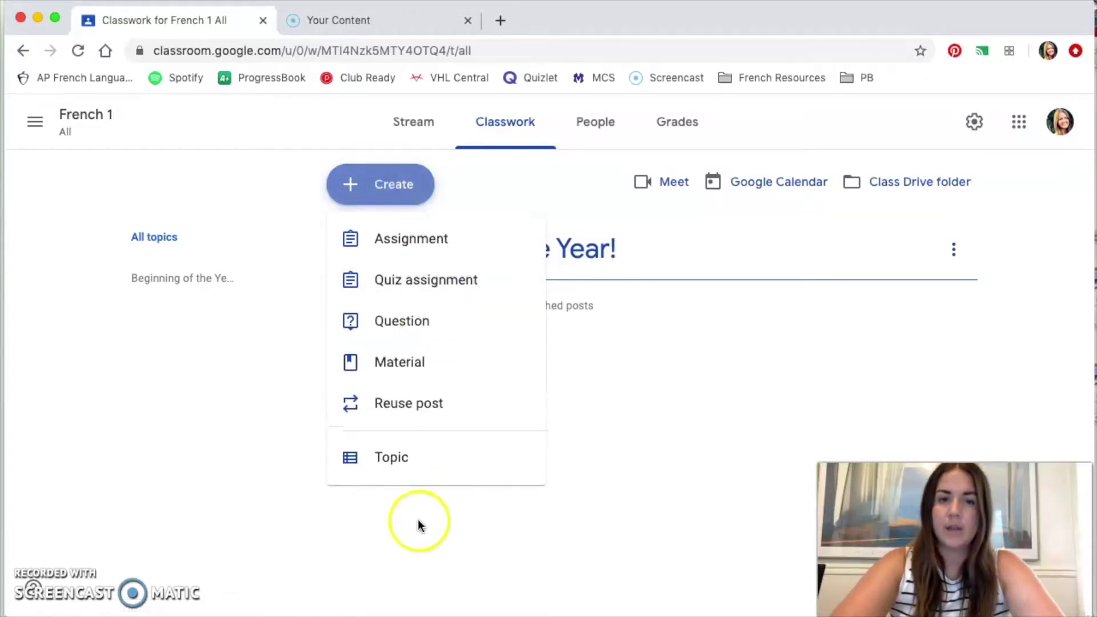
left_click(392, 464)
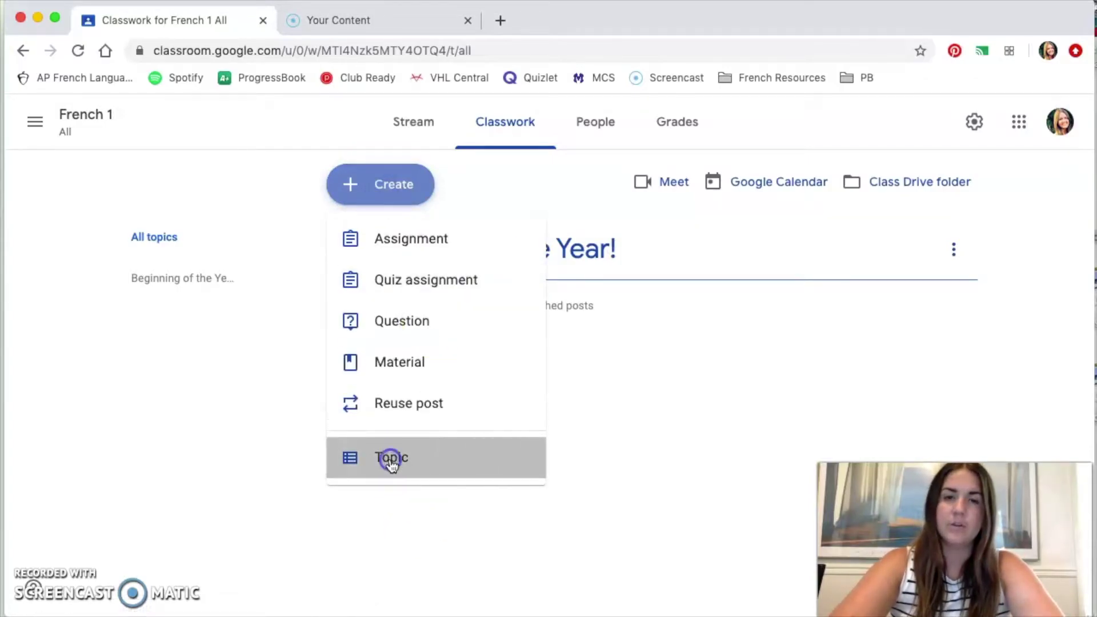
type("Unit 1")
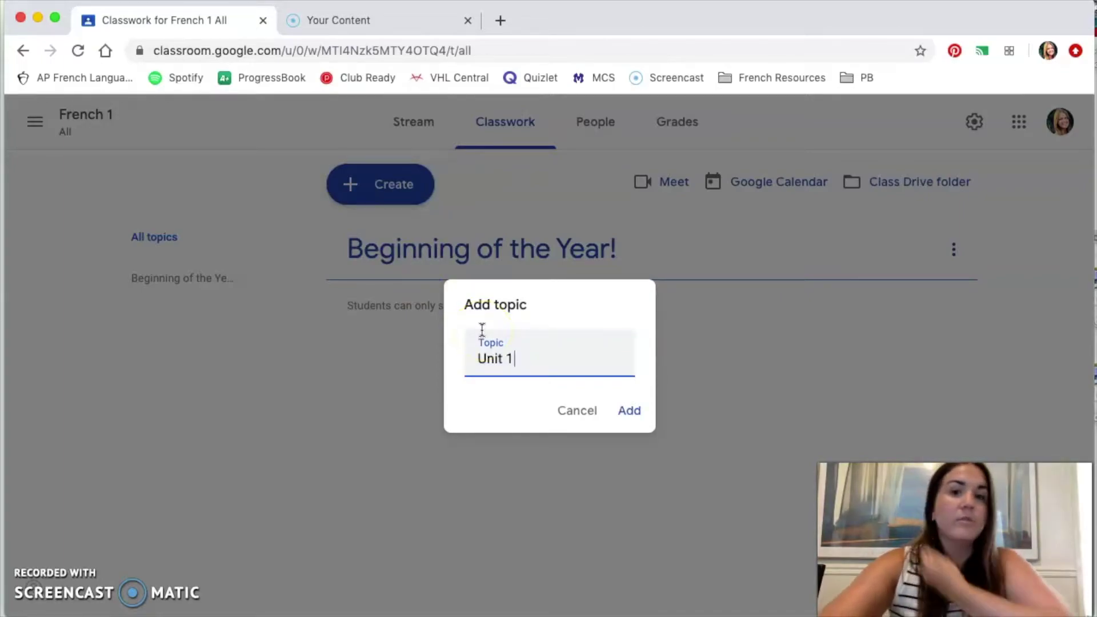
left_click(633, 411)
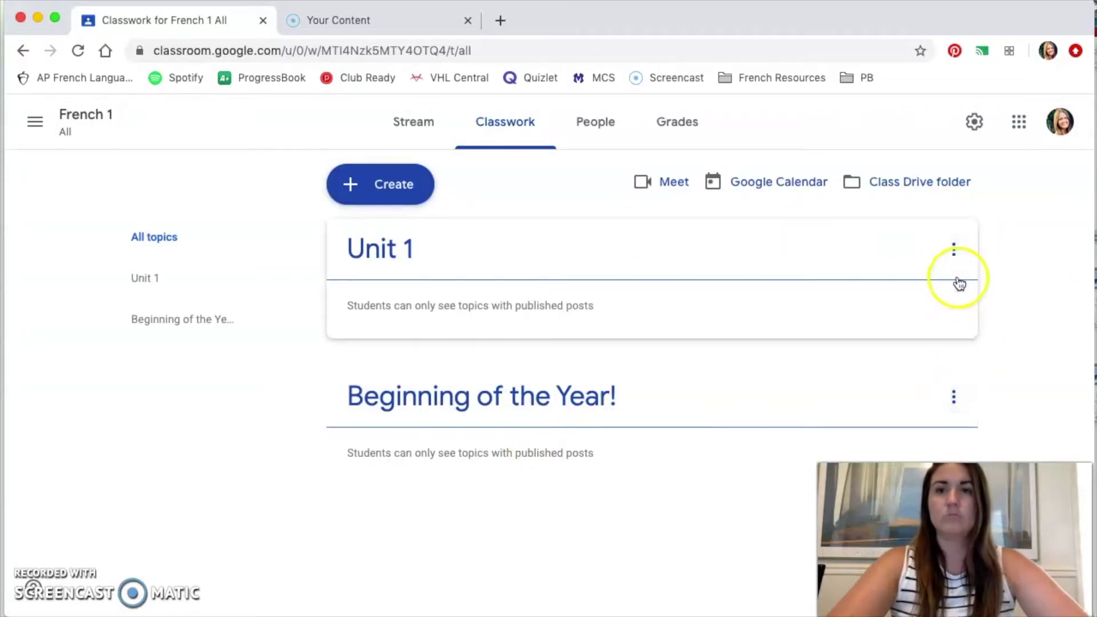
left_click(954, 249)
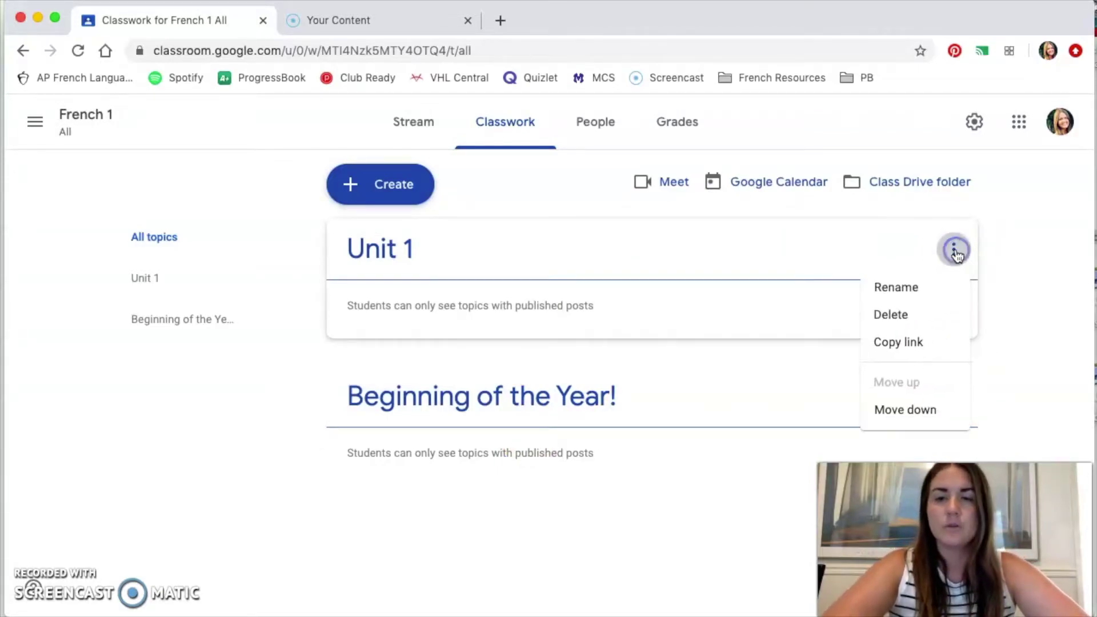
left_click(917, 410)
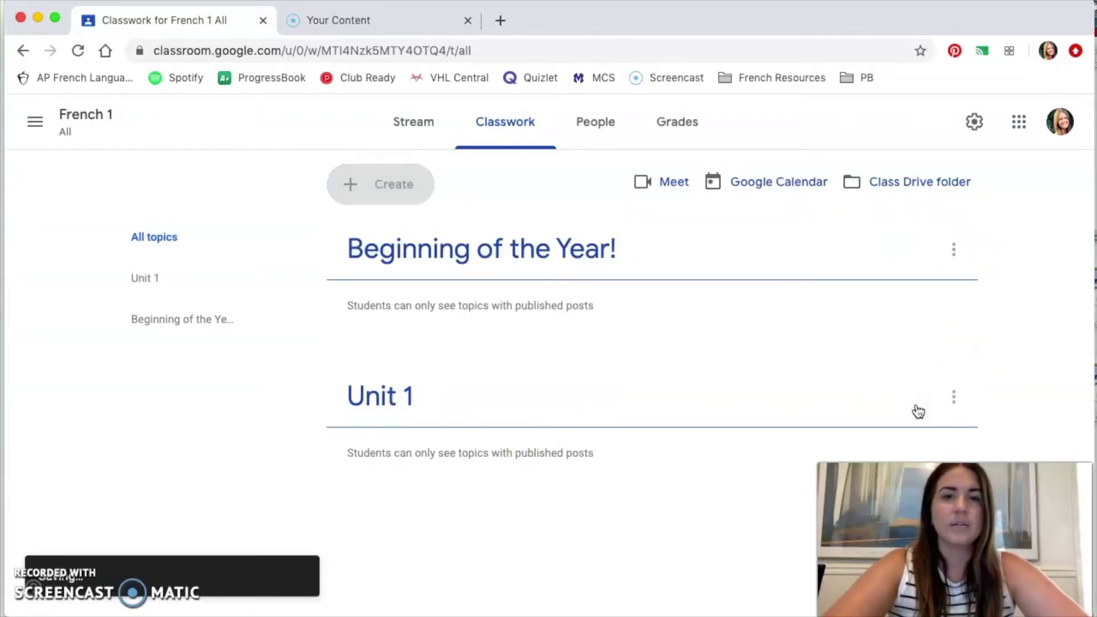
Add another classwork topic named "Unit 2".
left_click(397, 193)
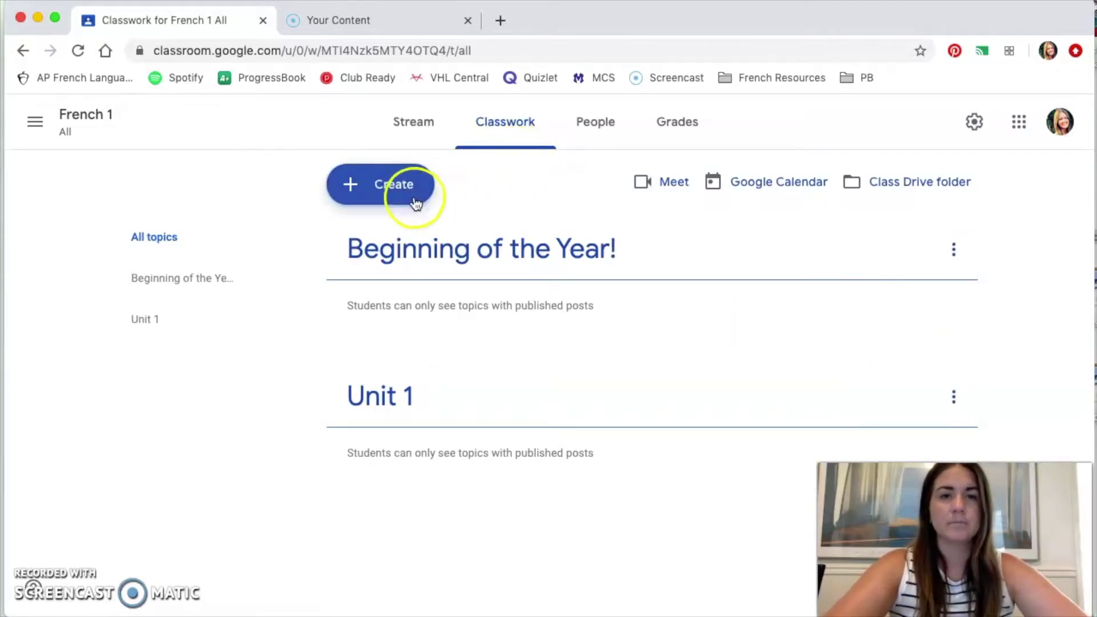
left_click(420, 381)
left_click(391, 458)
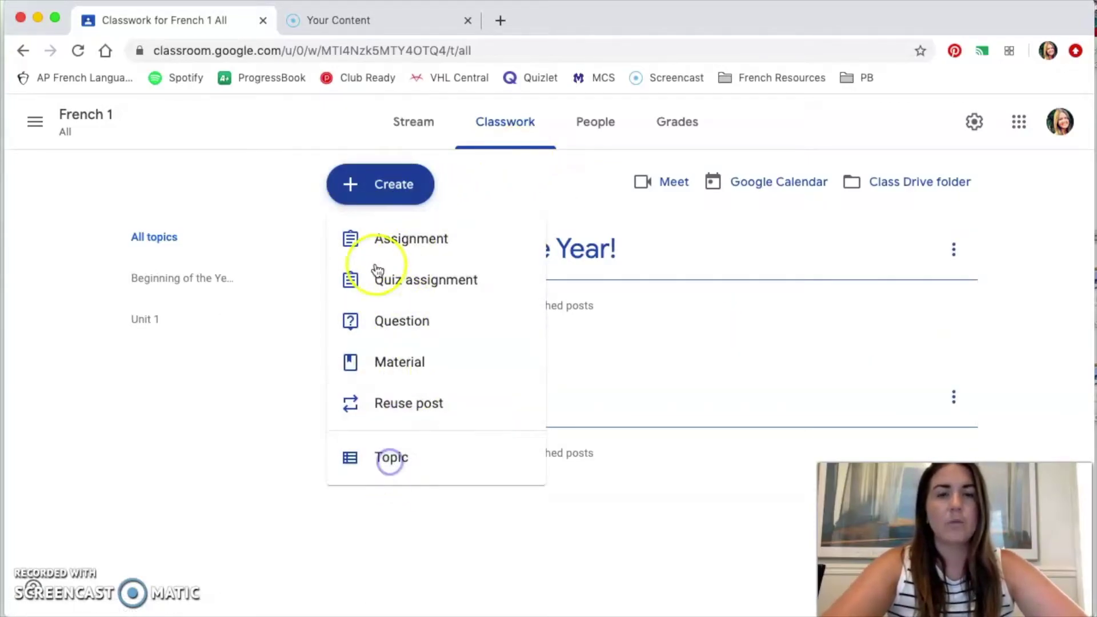
type("Unit 2")
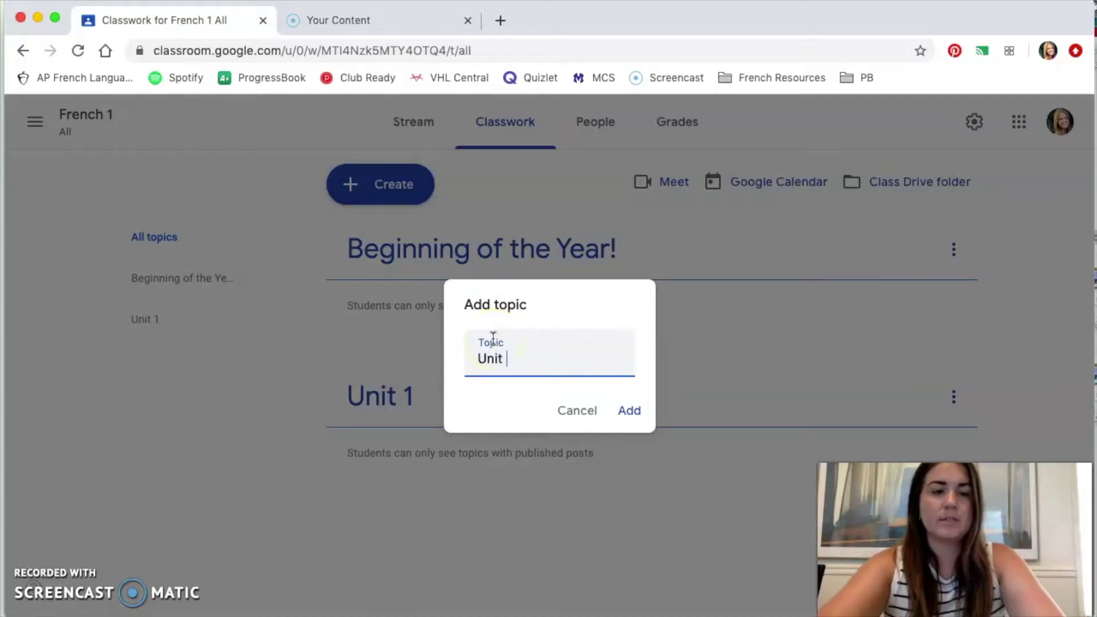
left_click(631, 410)
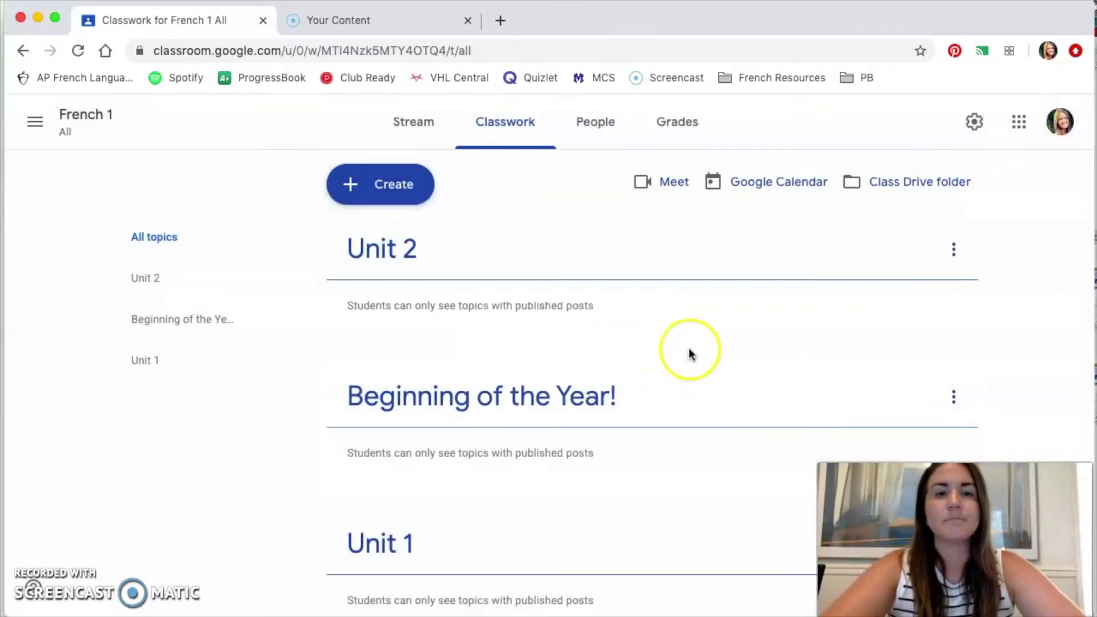
Move the "Unit 2" topic down two places so it follows "Unit 1".
scroll(979, 212, "down", 1)
left_click(953, 185)
left_click(917, 347)
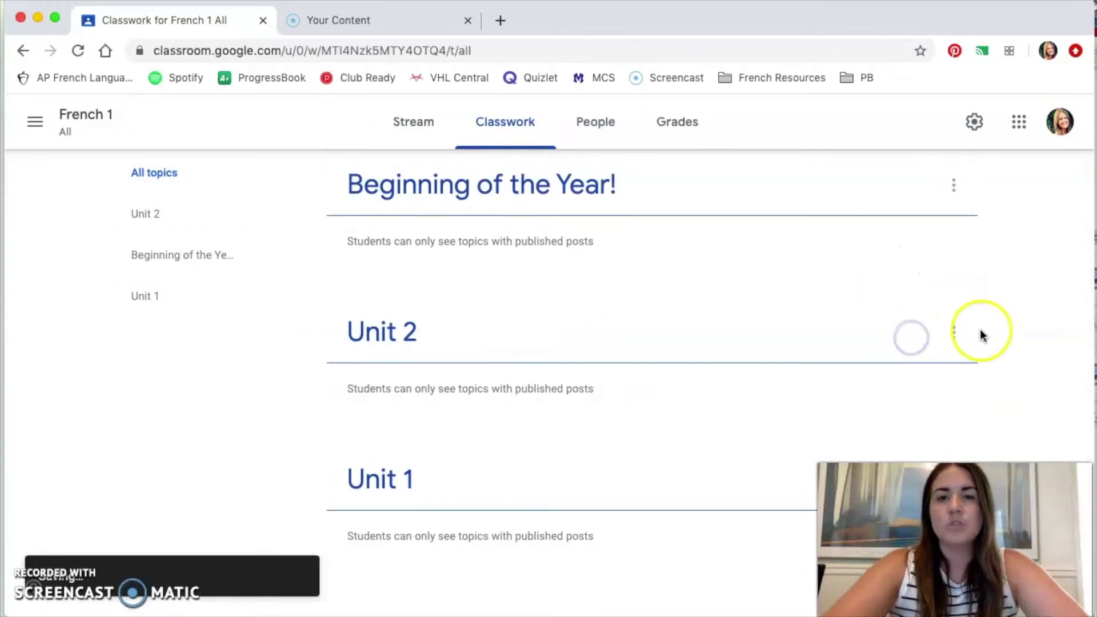
left_click(953, 332)
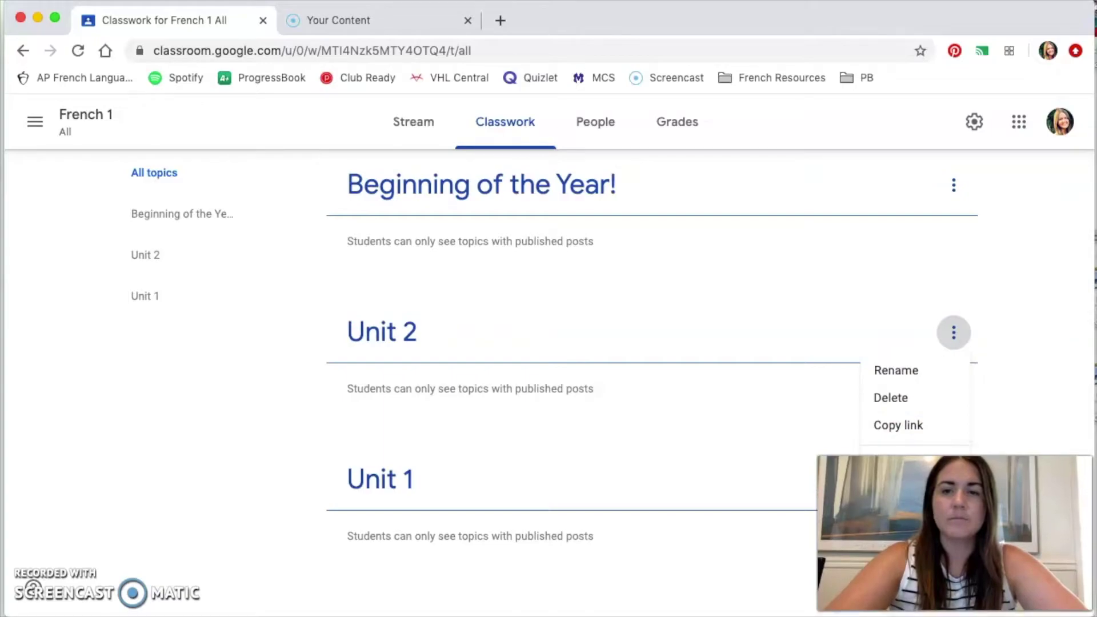
left_click(908, 495)
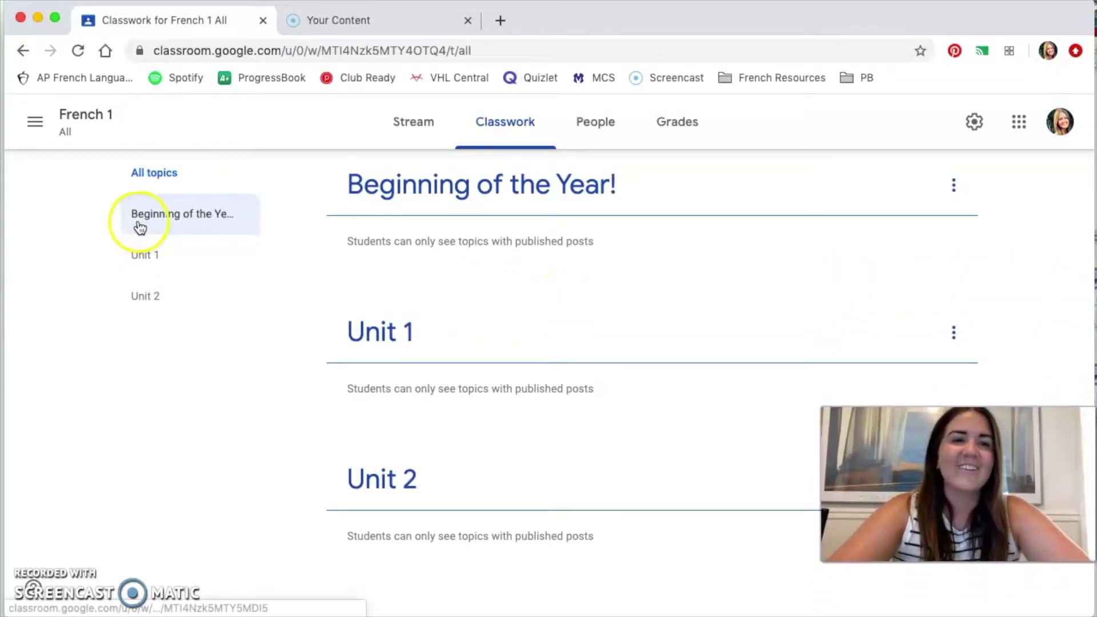
View the classwork filtered by "Beginning of the Year!", "Unit 1" and "Unit 2" in turn, and return to all topics.
scroll(83, 252, "up", 2)
left_click(157, 288)
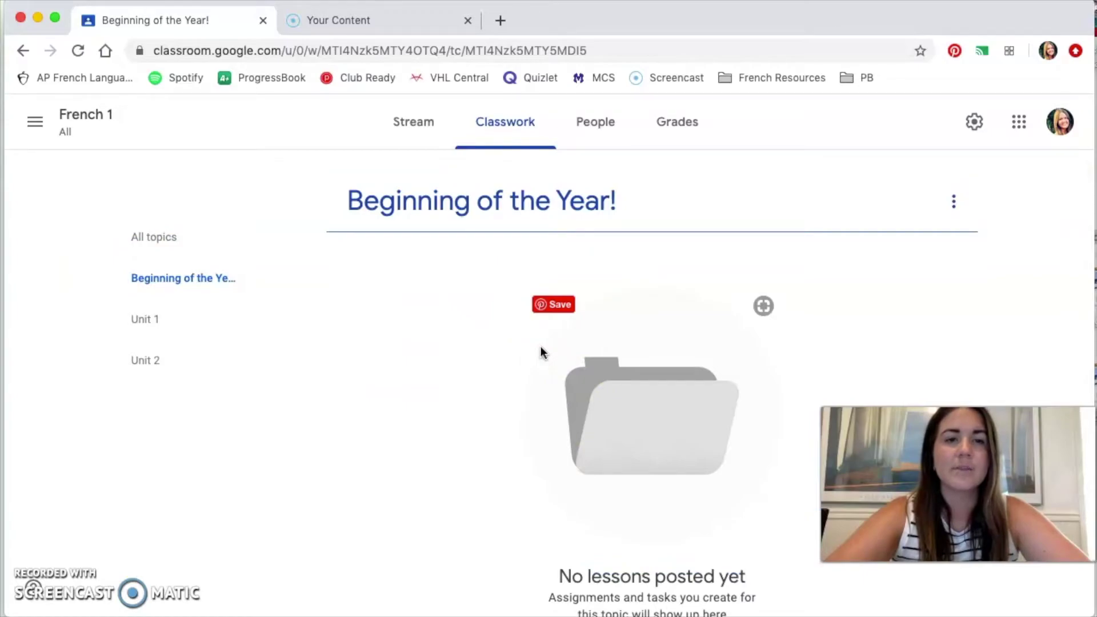
left_click(164, 324)
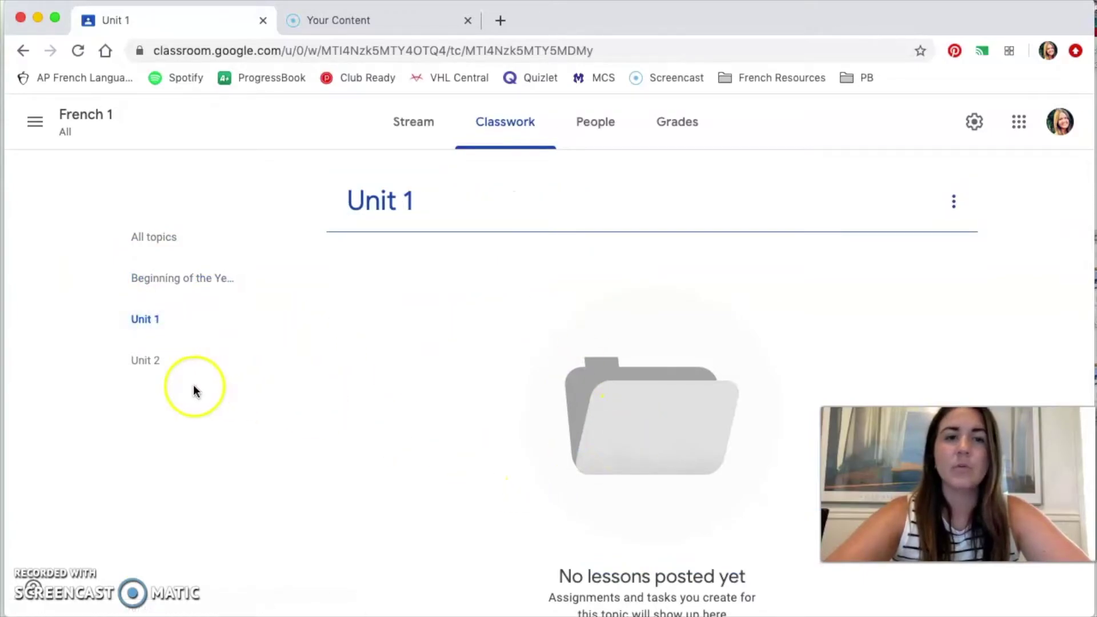
left_click(144, 361)
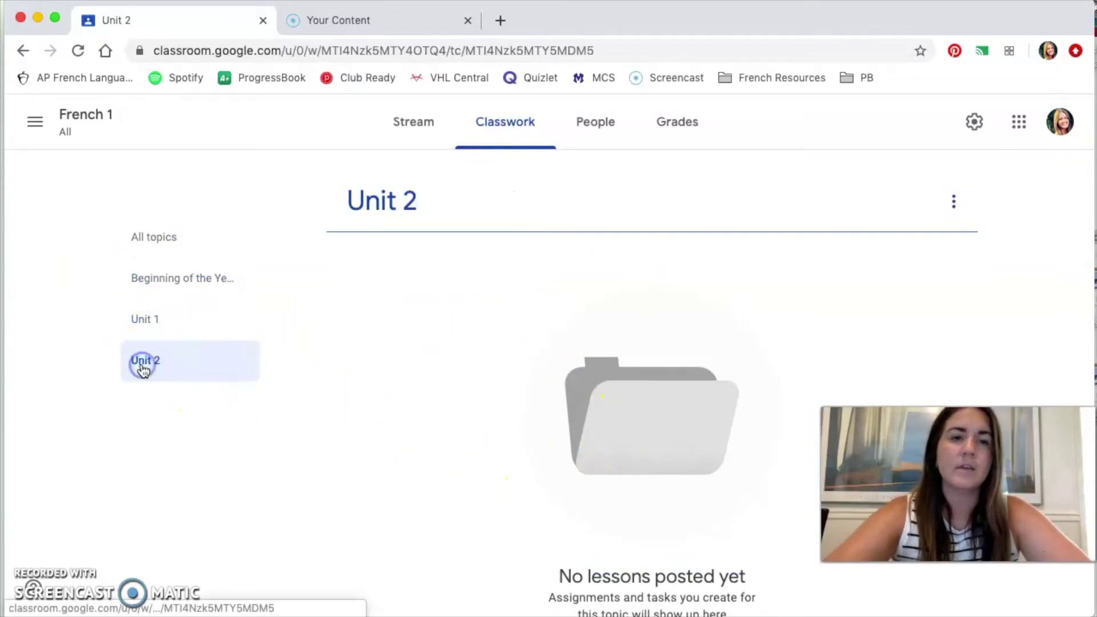
left_click(158, 244)
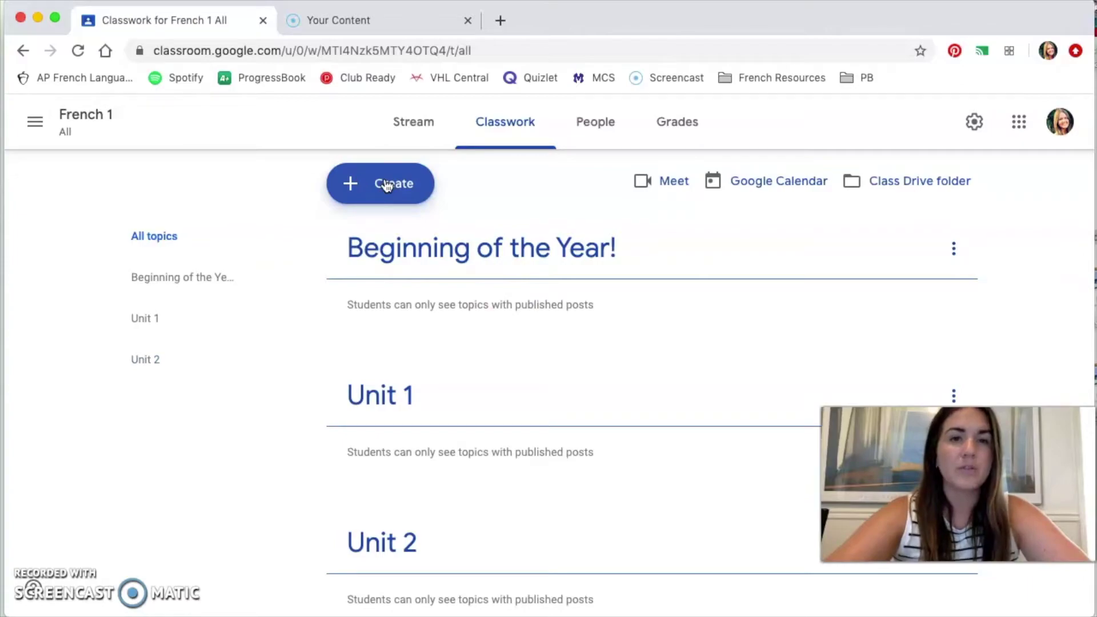
Create an assignment titled "Beginning of the Year Survey!" with the instructions "Complete the attached form.".
left_click(387, 184)
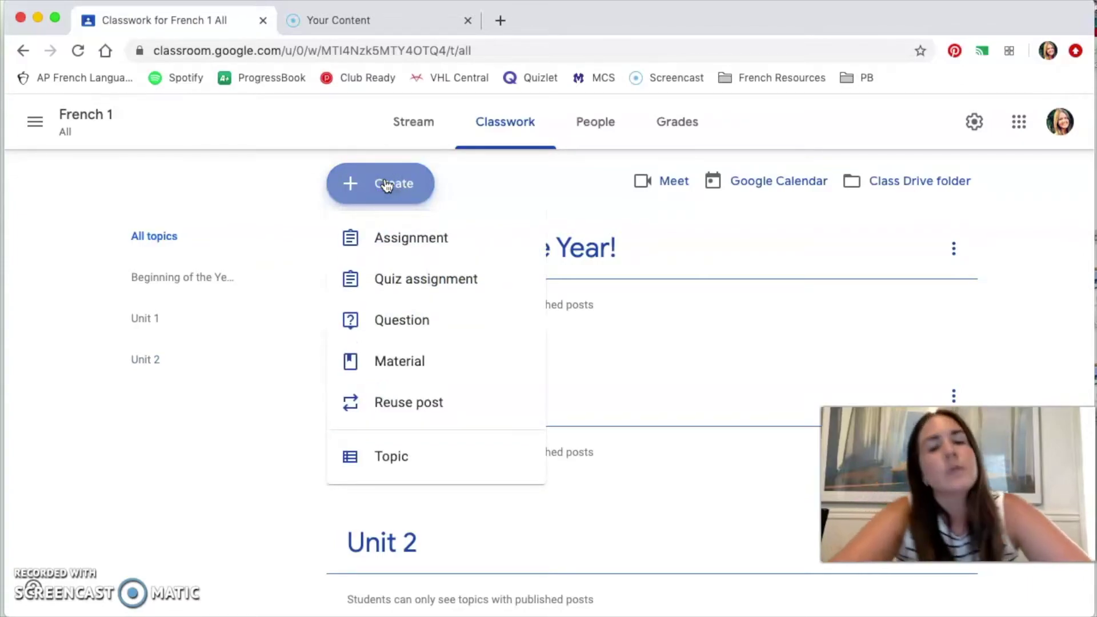
left_click(408, 187)
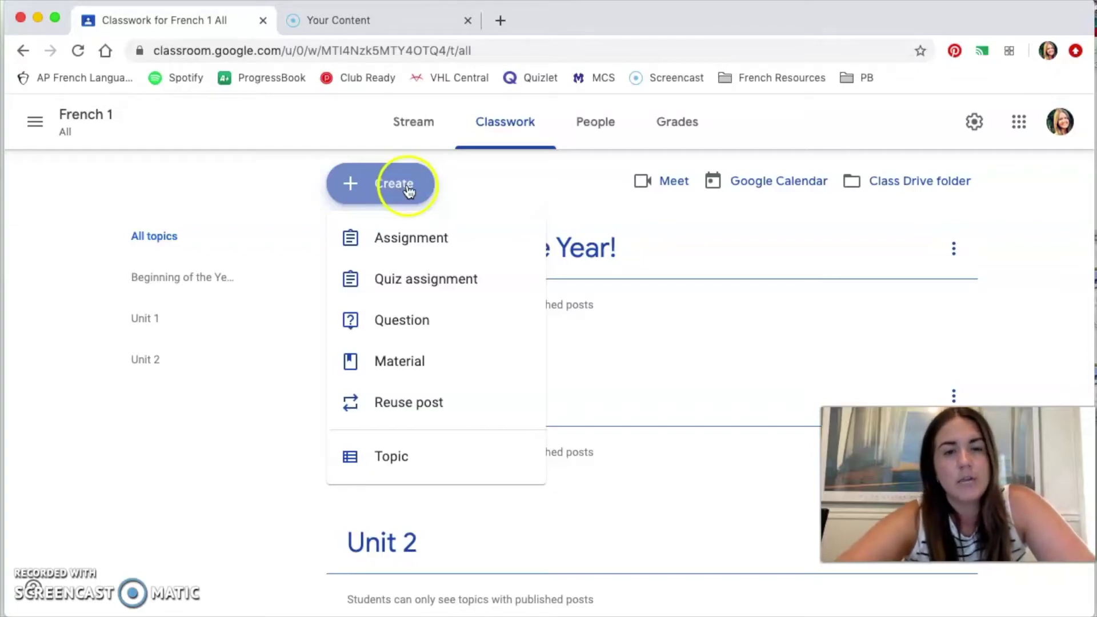
left_click(426, 239)
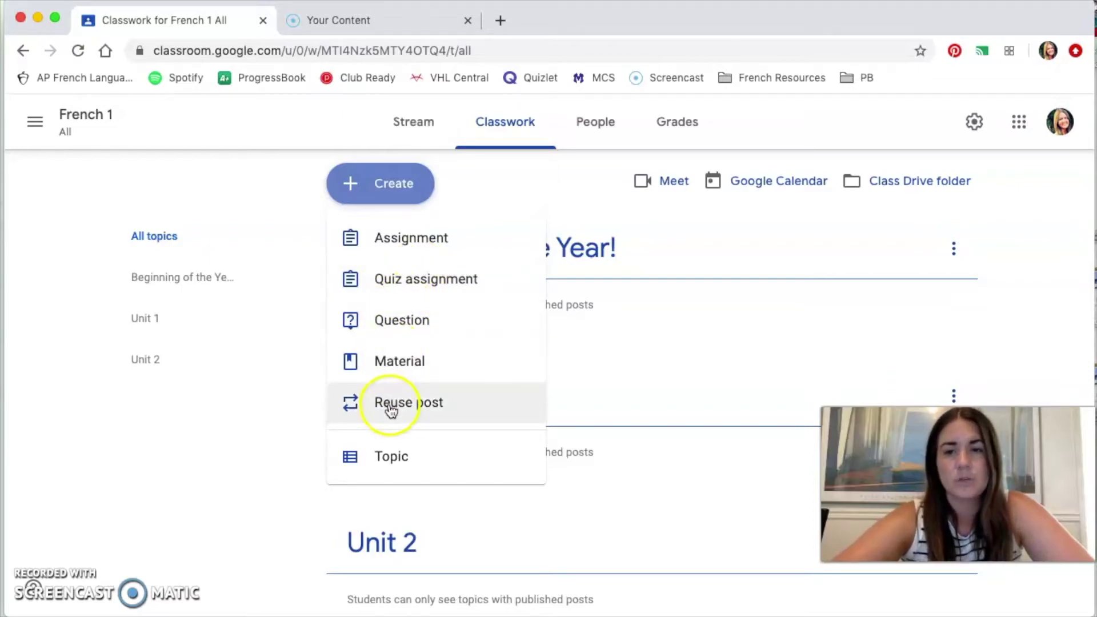
left_click(422, 241)
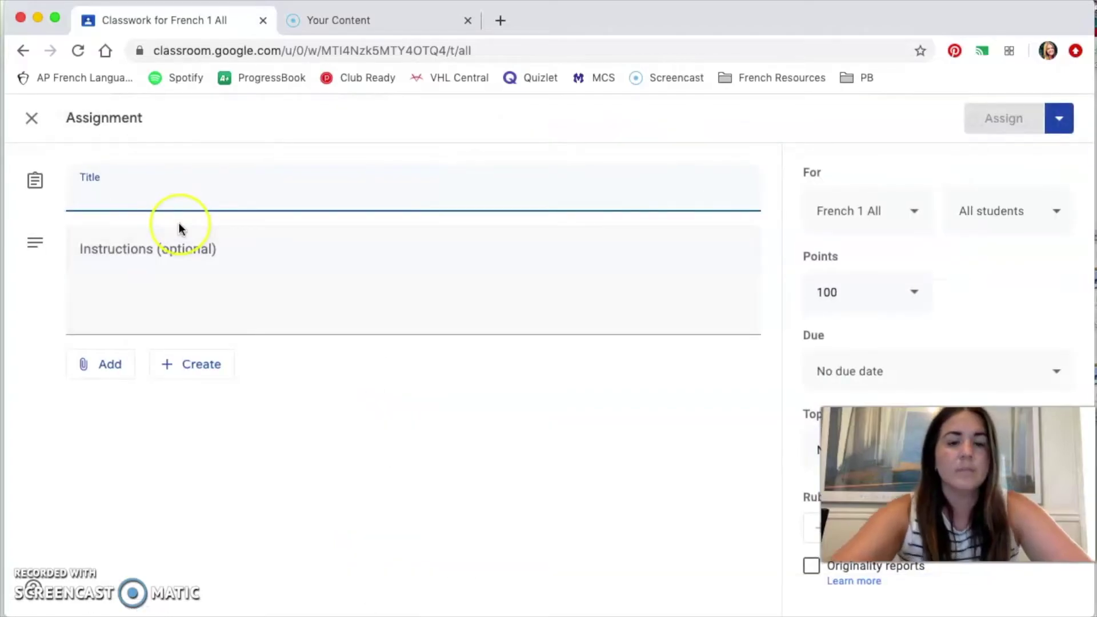
type("Beginin")
key("BackSpace")
key("BackSpace")
type("ning of the Year Survey")
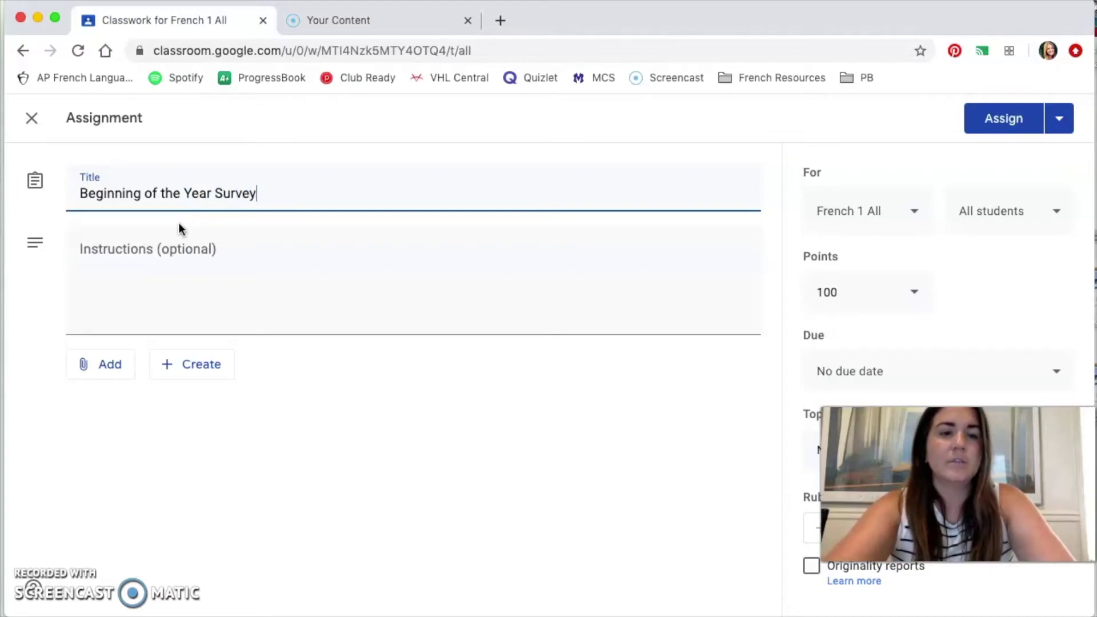
type("!")
left_click(105, 310)
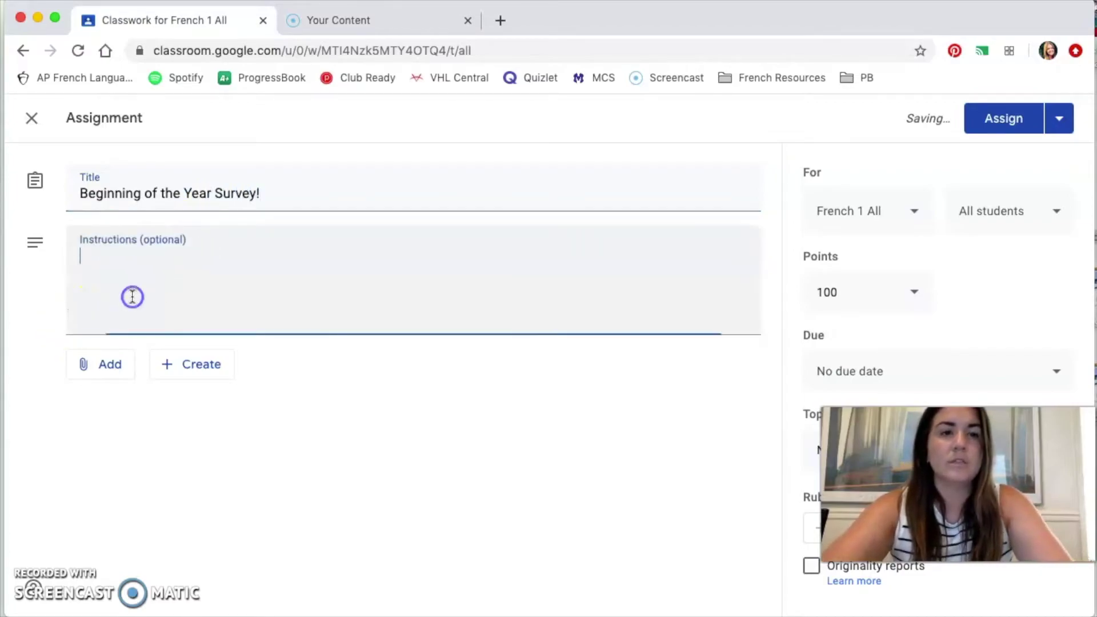
type("Complete the attached form.")
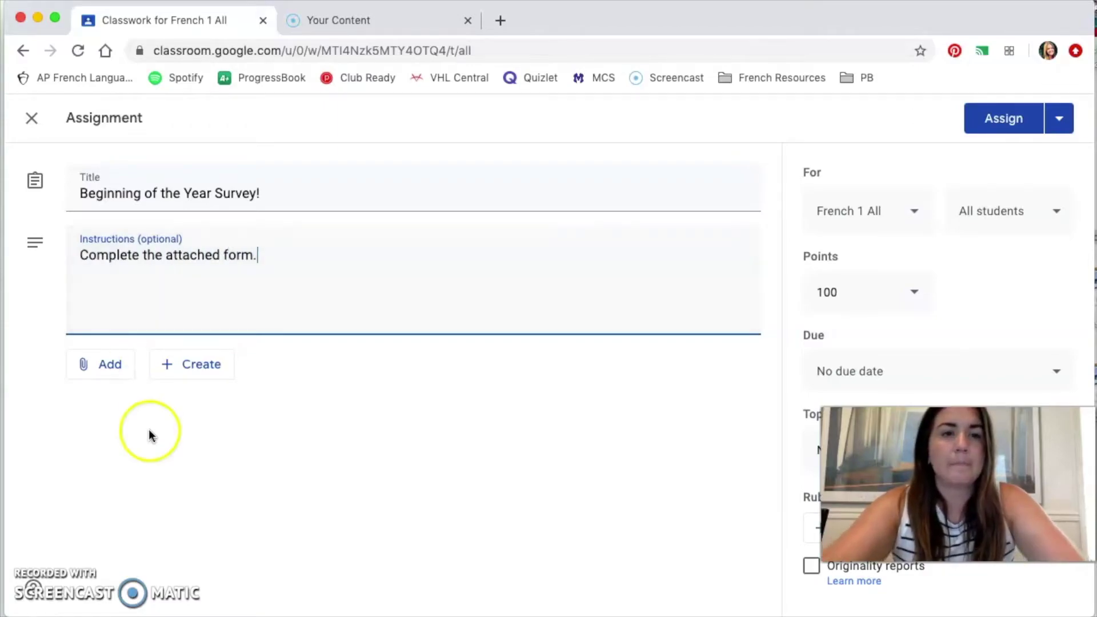
Attach the "French 1 Survey" form from Google Drive to the assignment.
left_click(197, 378)
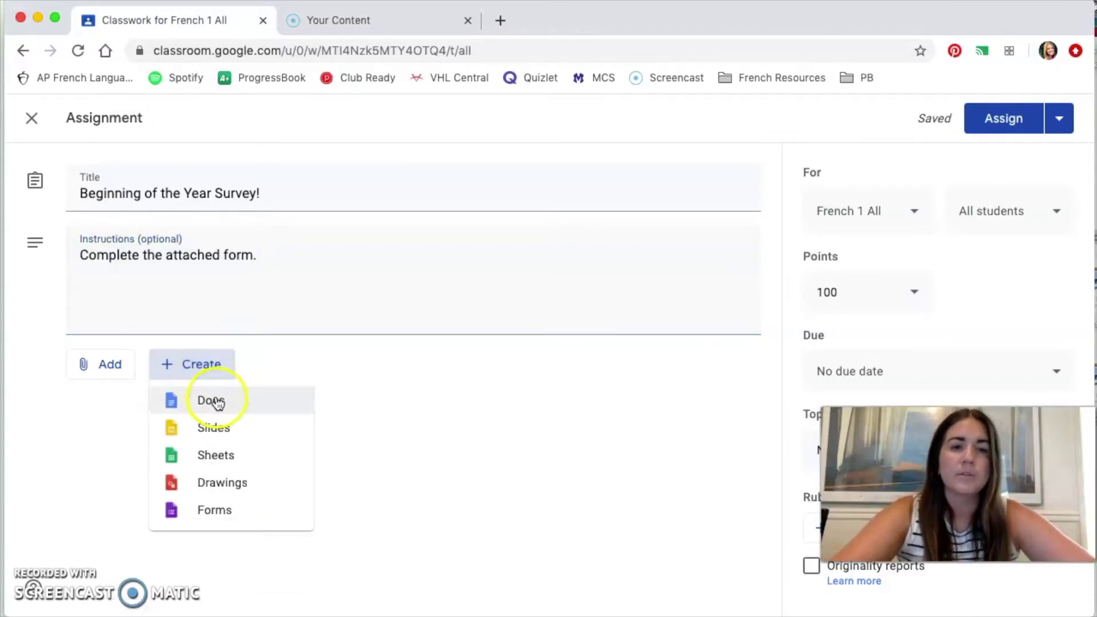
left_click(99, 366)
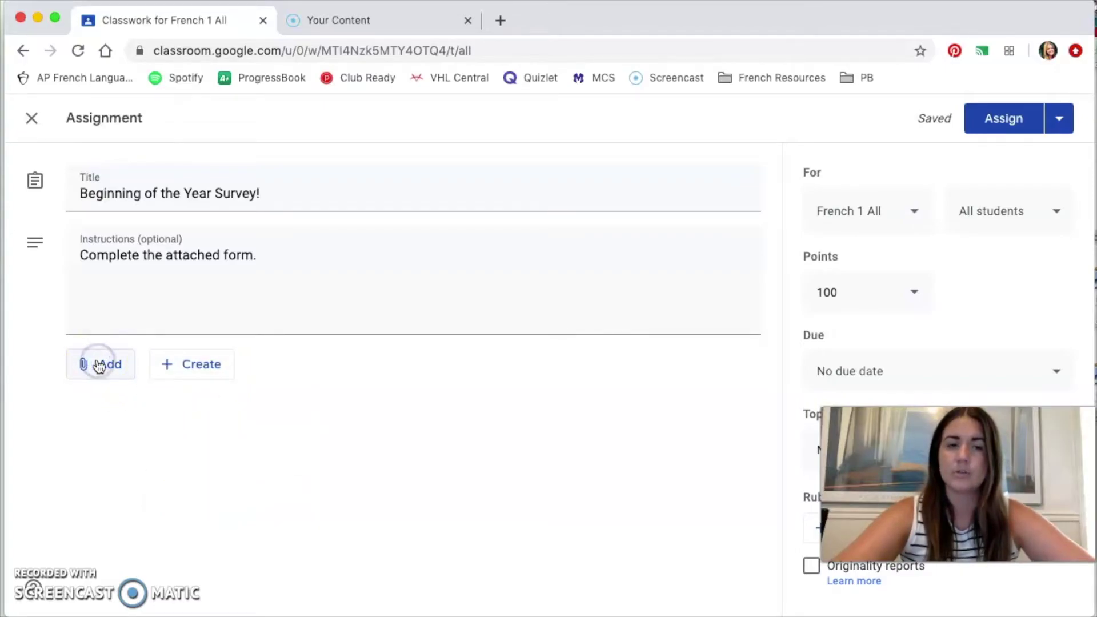
left_click(99, 366)
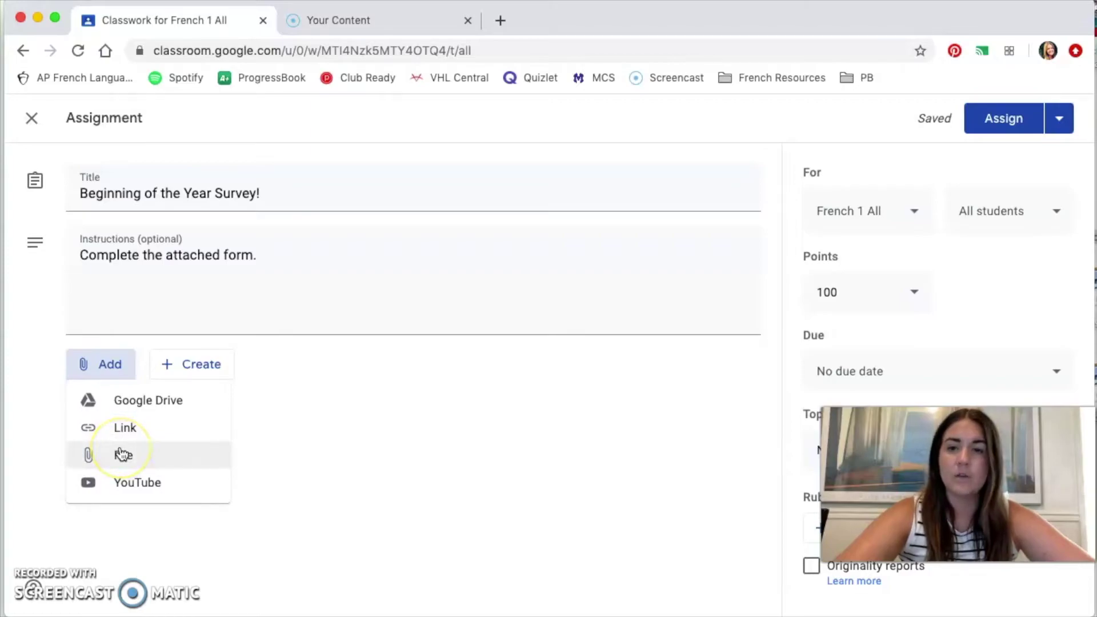
left_click(143, 399)
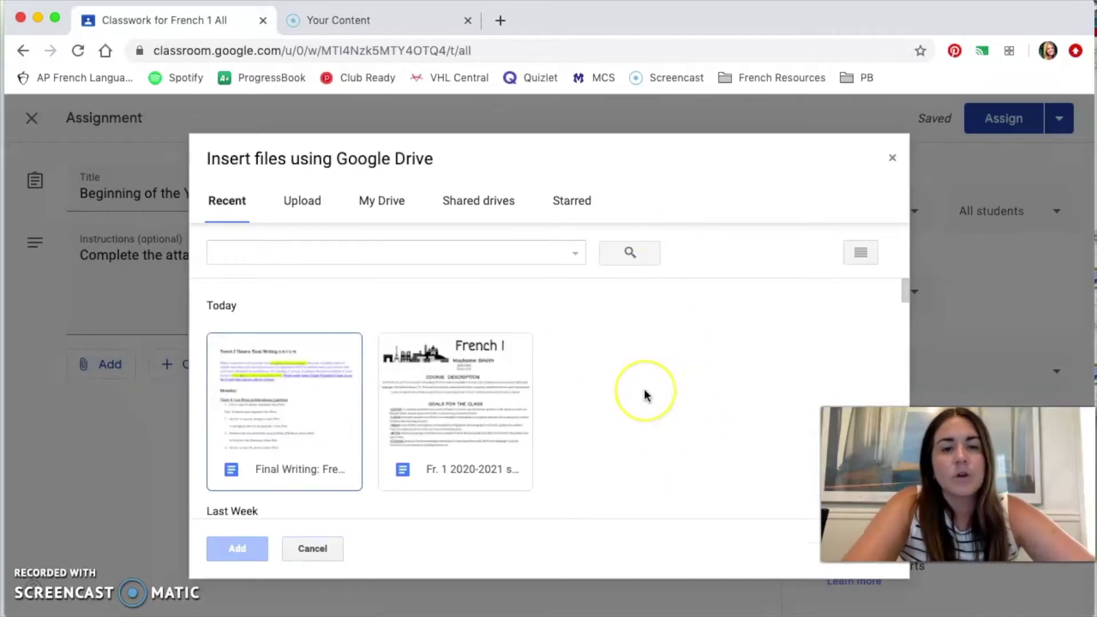
scroll(644, 392, "down", 2)
scroll(644, 394, "down", 5)
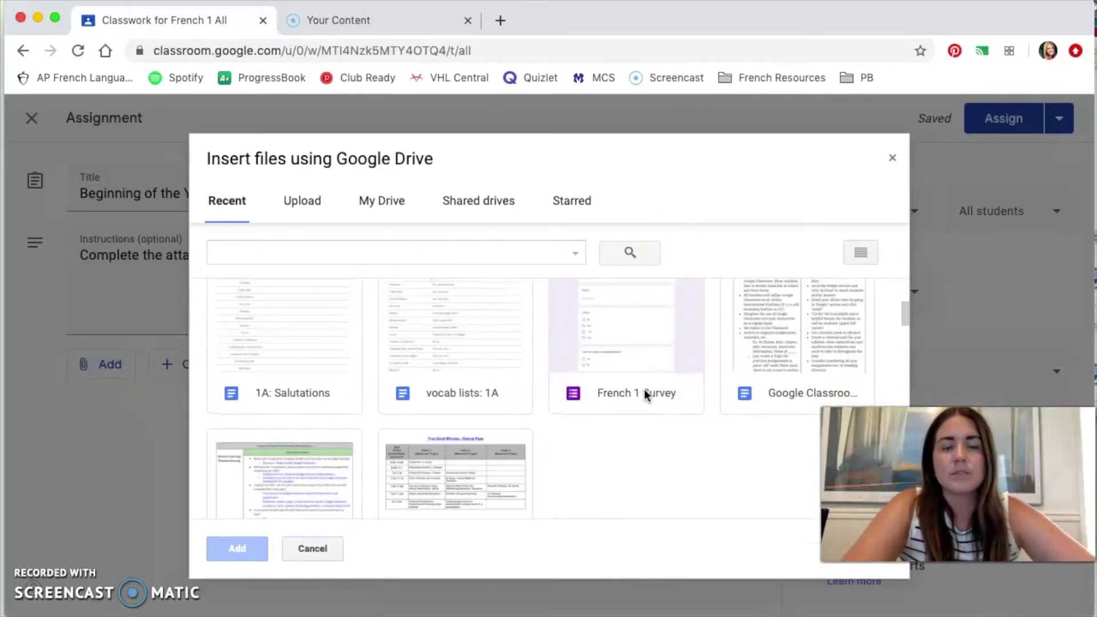
left_click(615, 352)
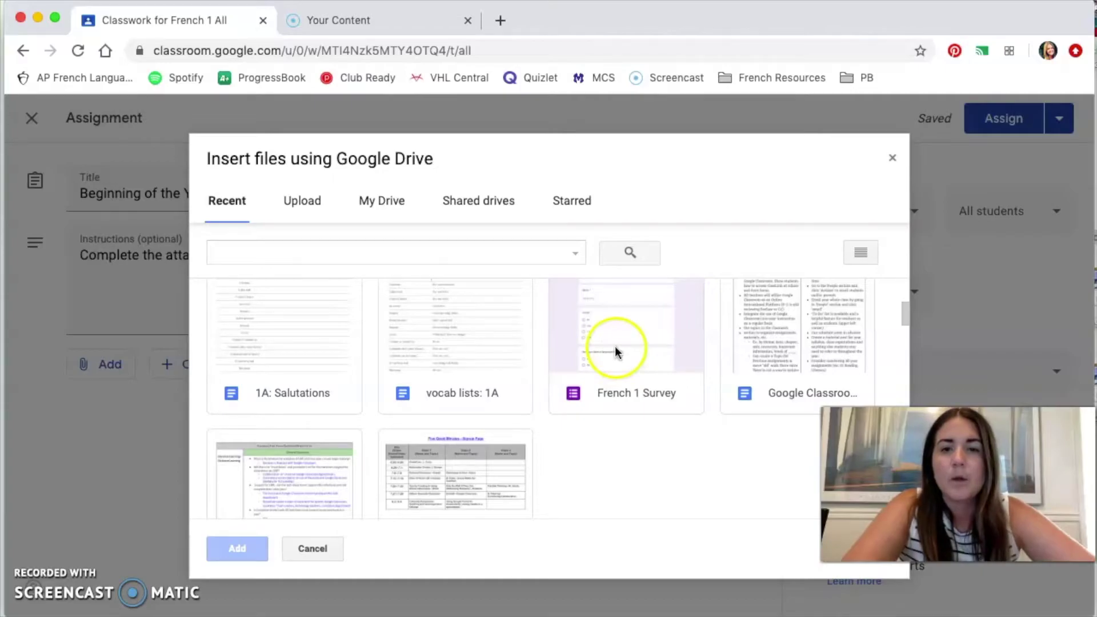
left_click(615, 352)
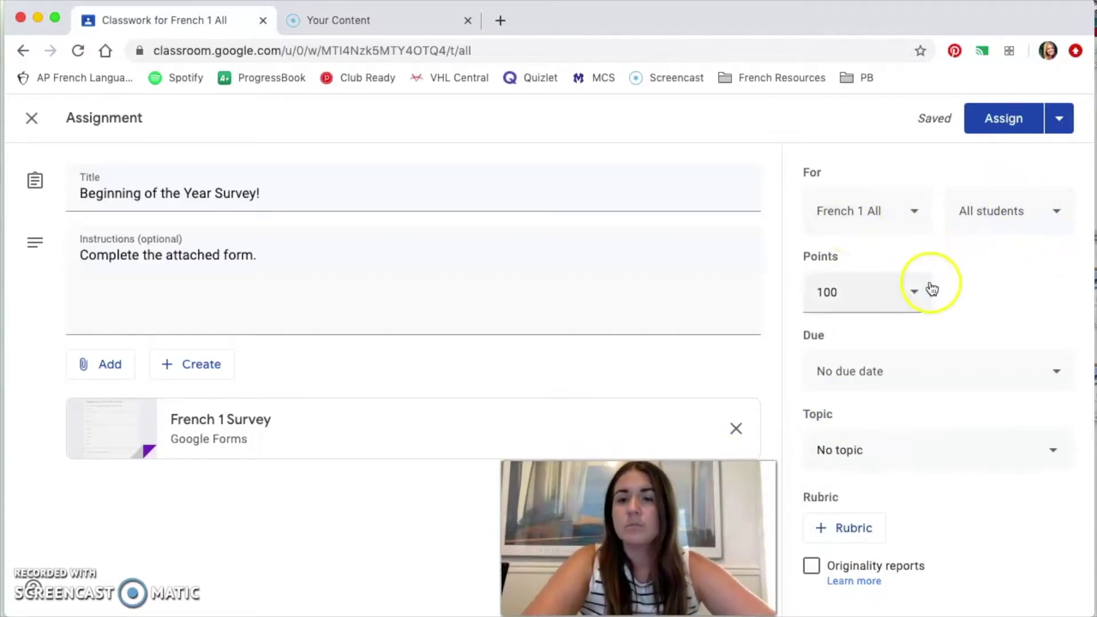
Make the survey assignment ungraded and set its due date to Jul 15, 2020.
left_click(911, 293)
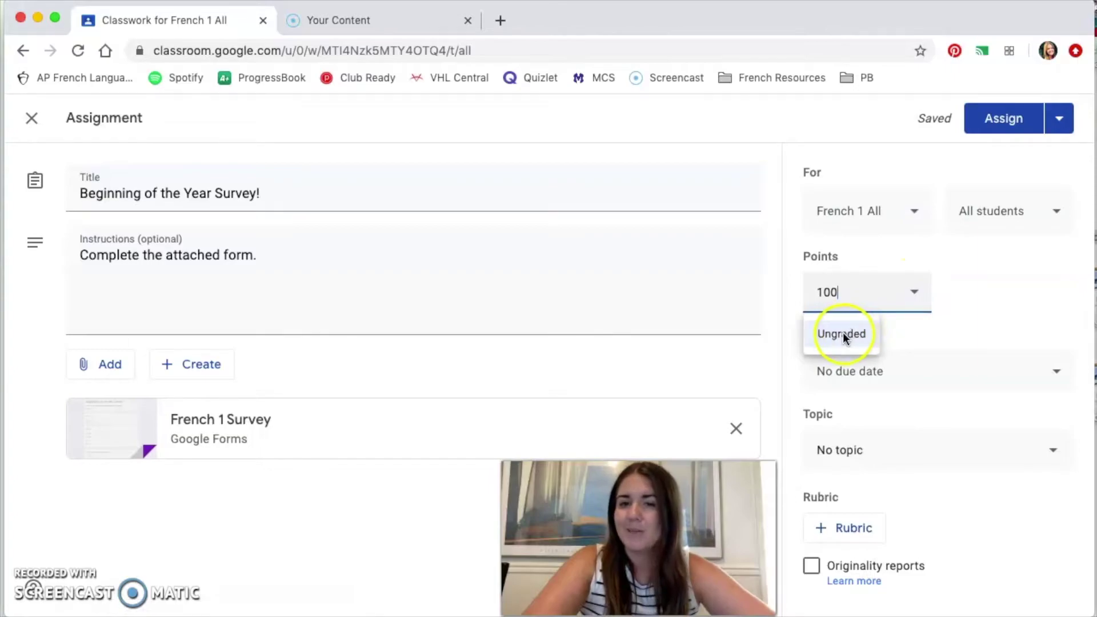
left_click(844, 334)
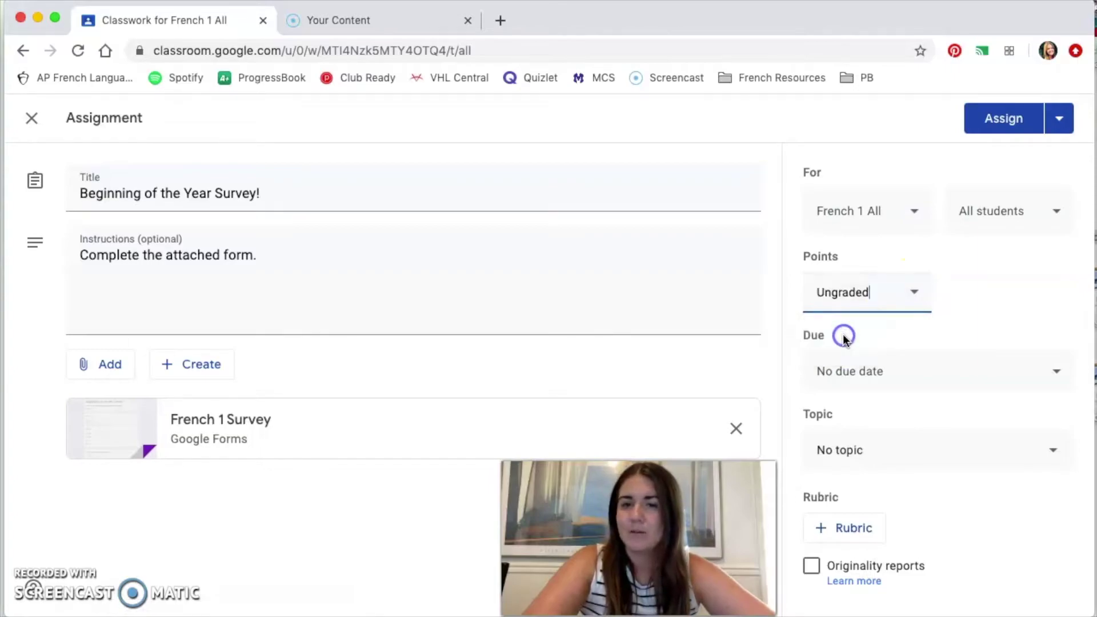
left_click(1055, 374)
left_click(972, 441)
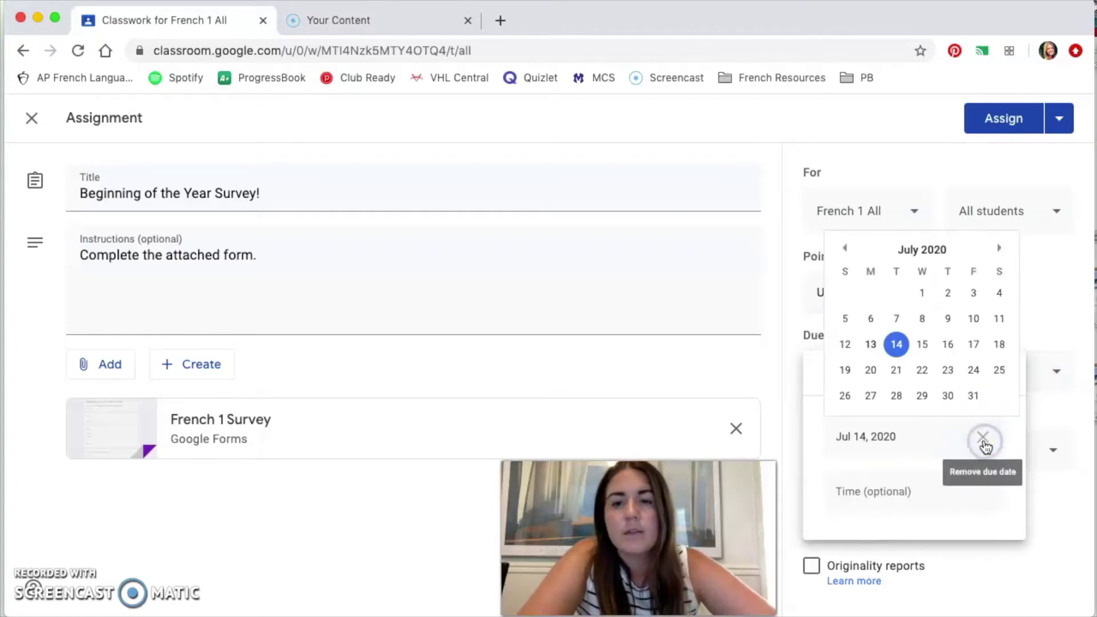
left_click(925, 347)
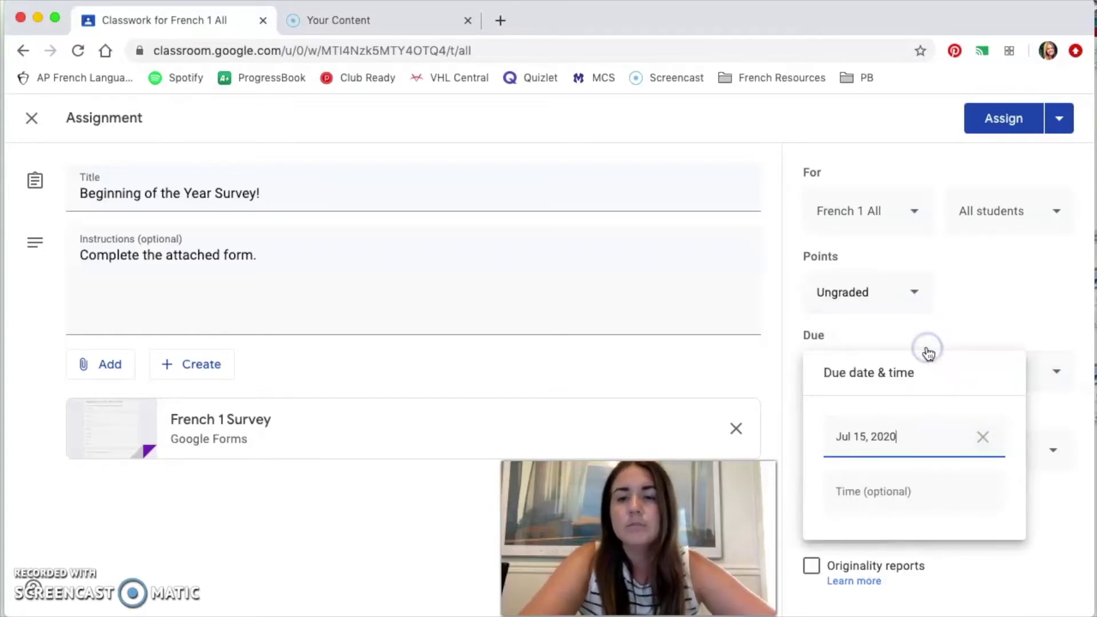
left_click(1003, 321)
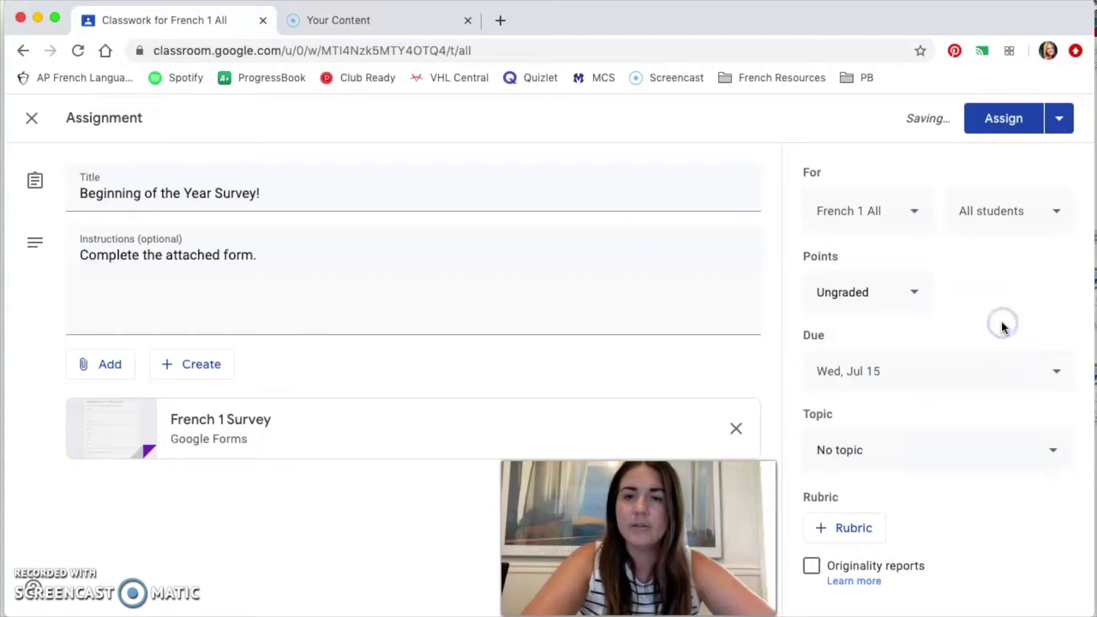
File the survey under the "Beginning of the Year!" topic and assign it to all students.
left_click(886, 460)
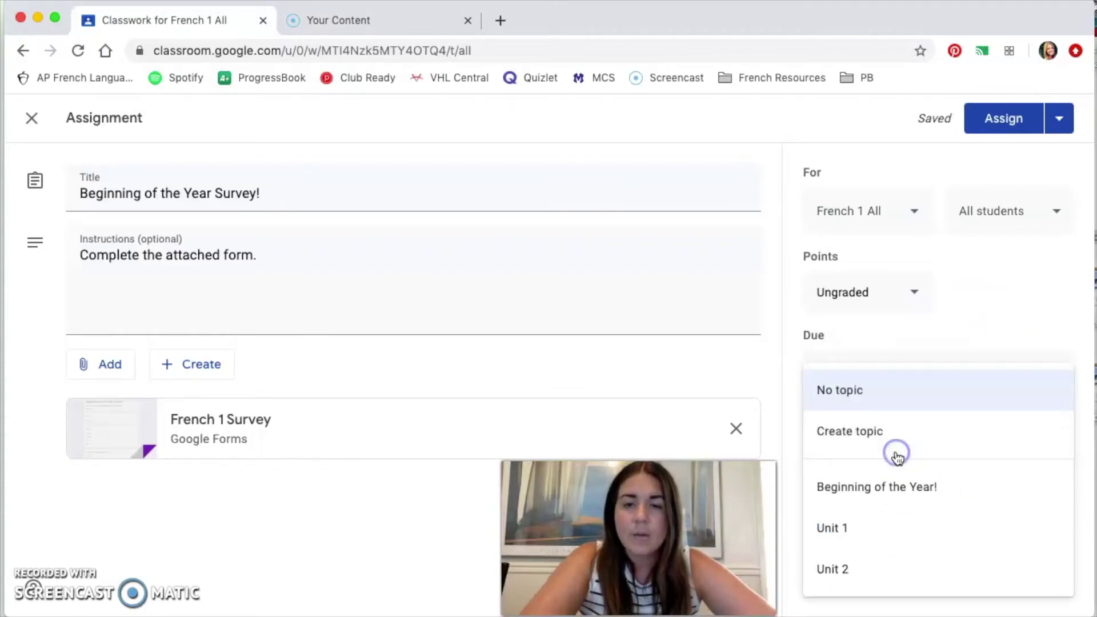
left_click(886, 478)
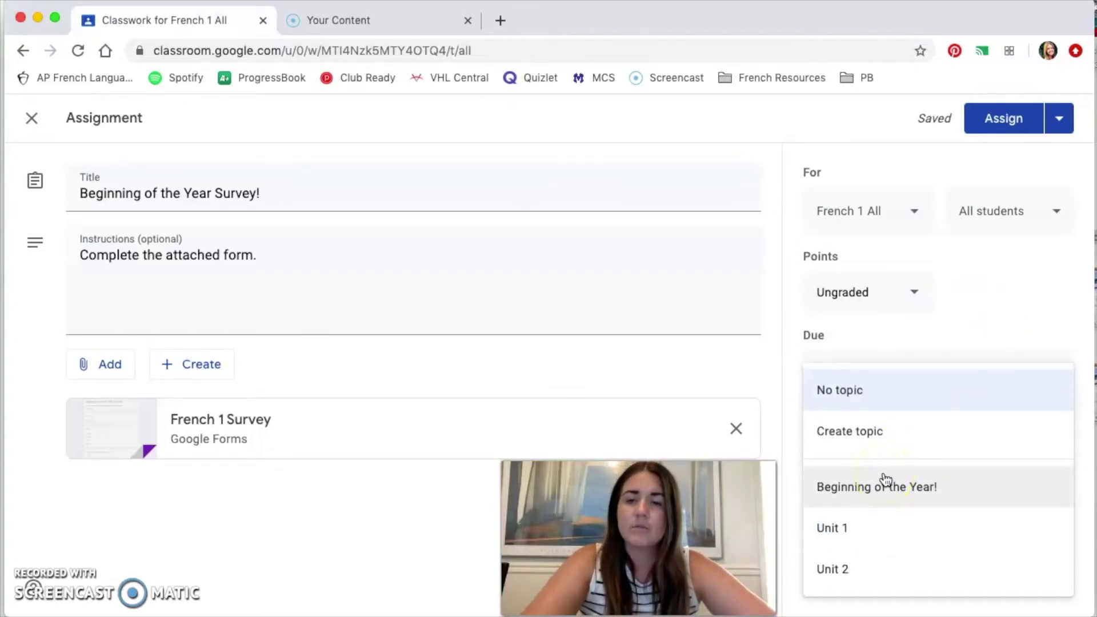
left_click(885, 476)
left_click(838, 529)
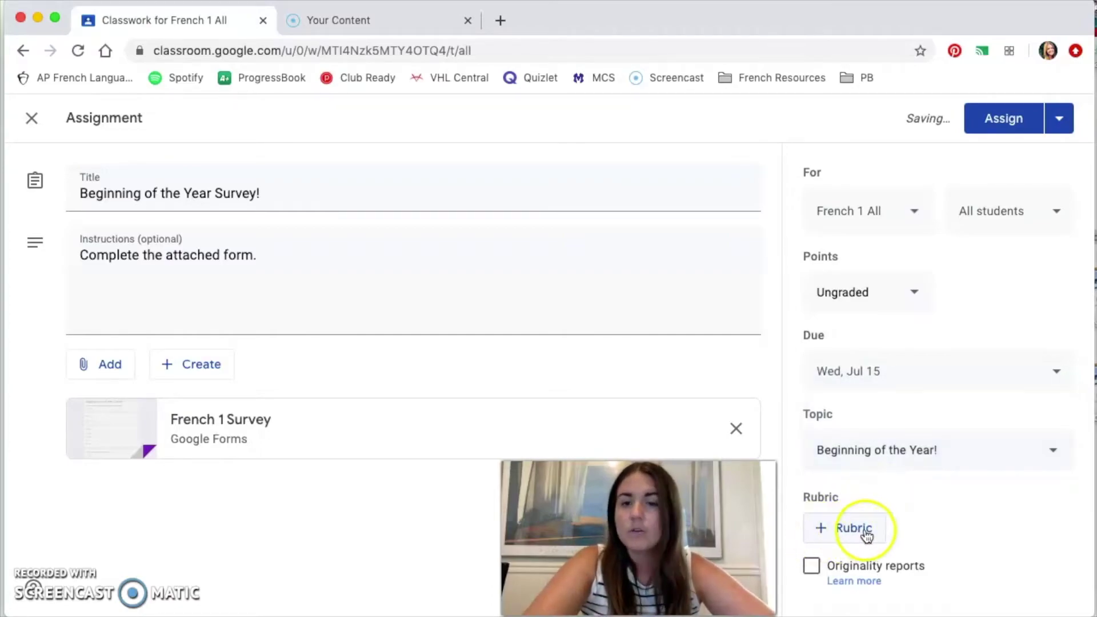
left_click(1063, 121)
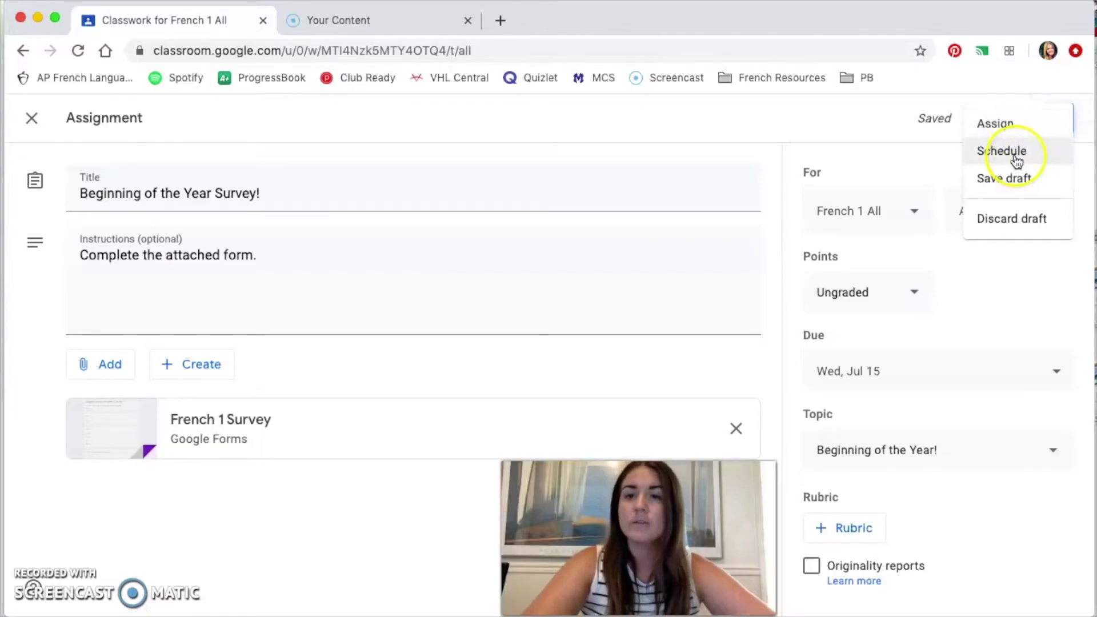
left_click(923, 166)
left_click(1004, 121)
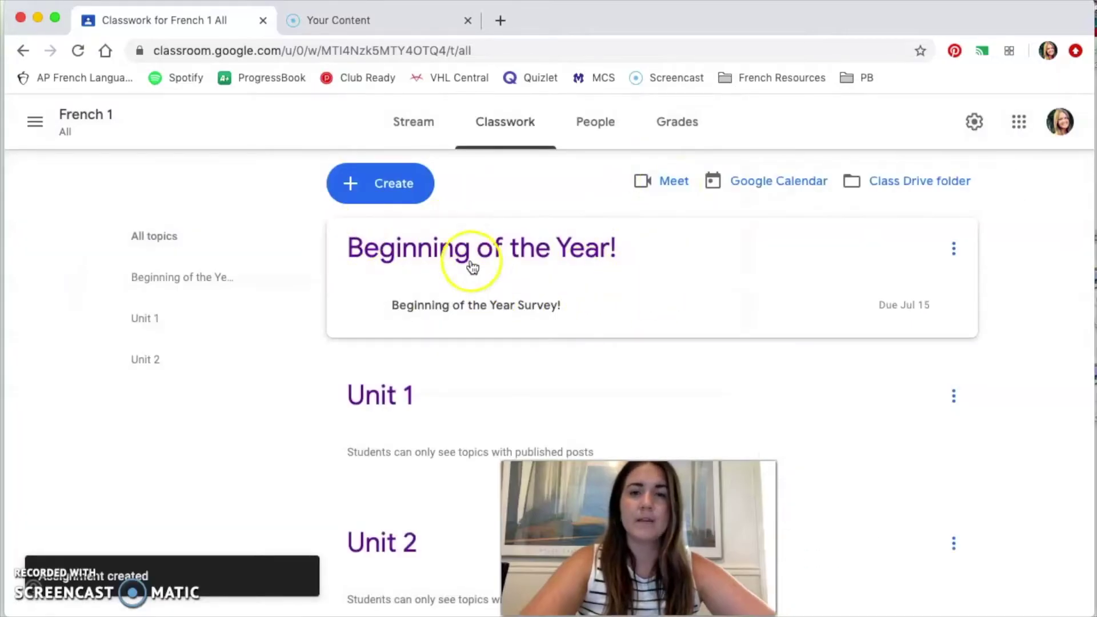
Review the classwork list, view the "Beginning of the Year!" and "Unit 1" topics, and return to all topics.
scroll(637, 272, "down", 1)
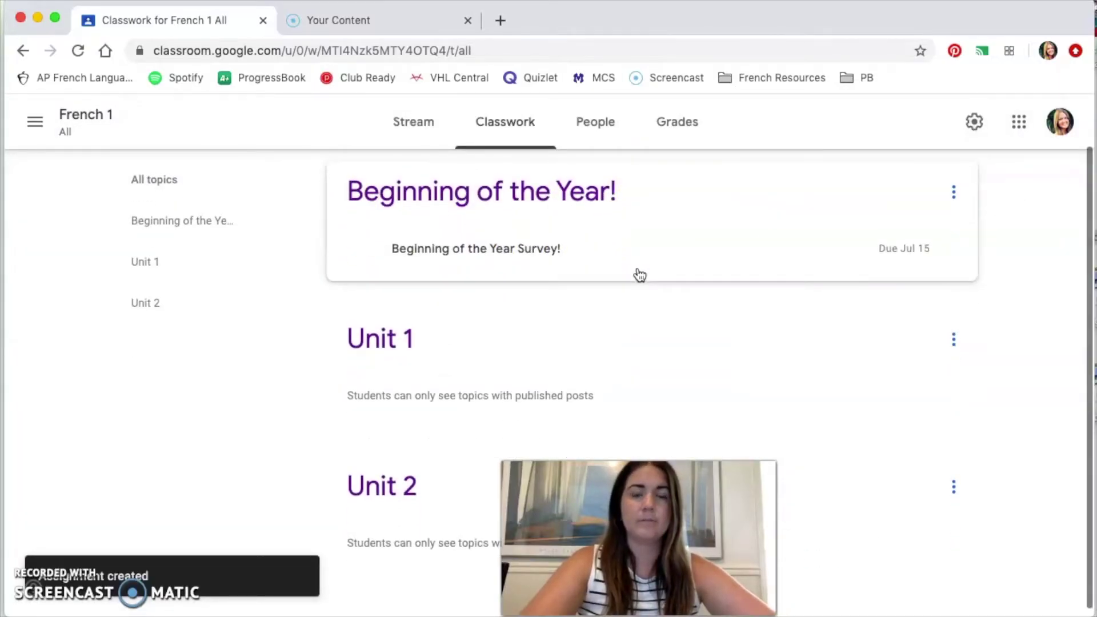
scroll(637, 273, "up", 1)
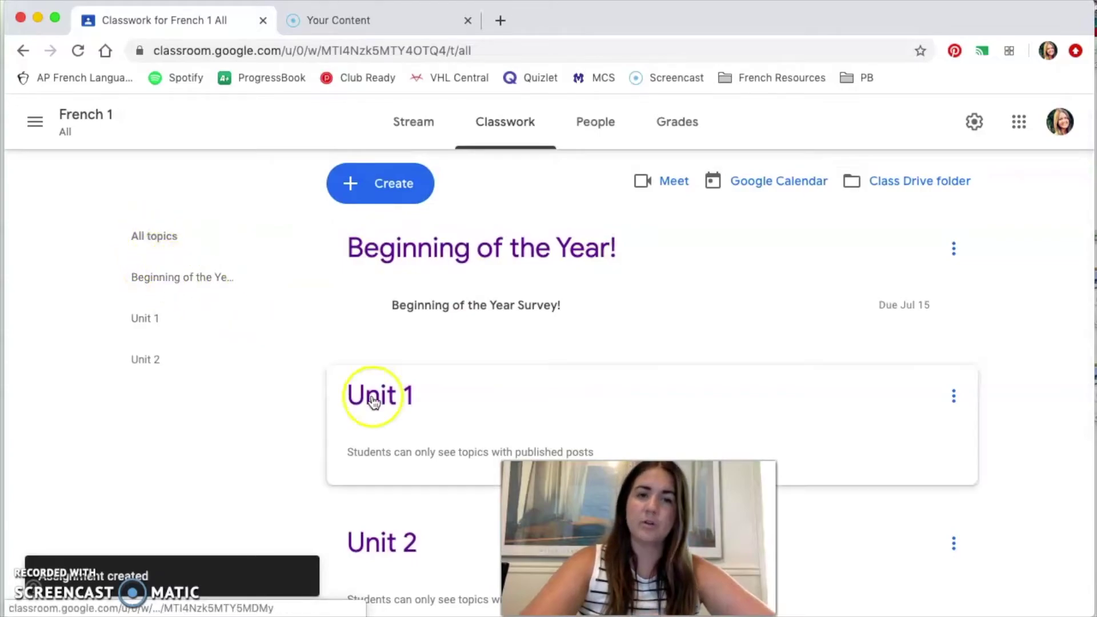
left_click(215, 281)
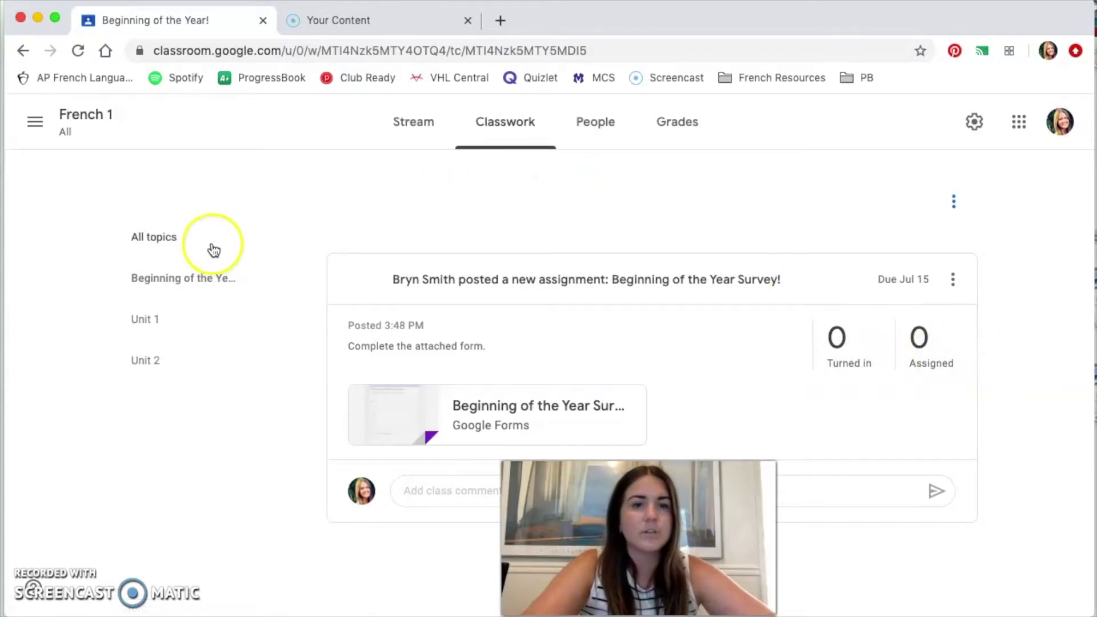
left_click(150, 319)
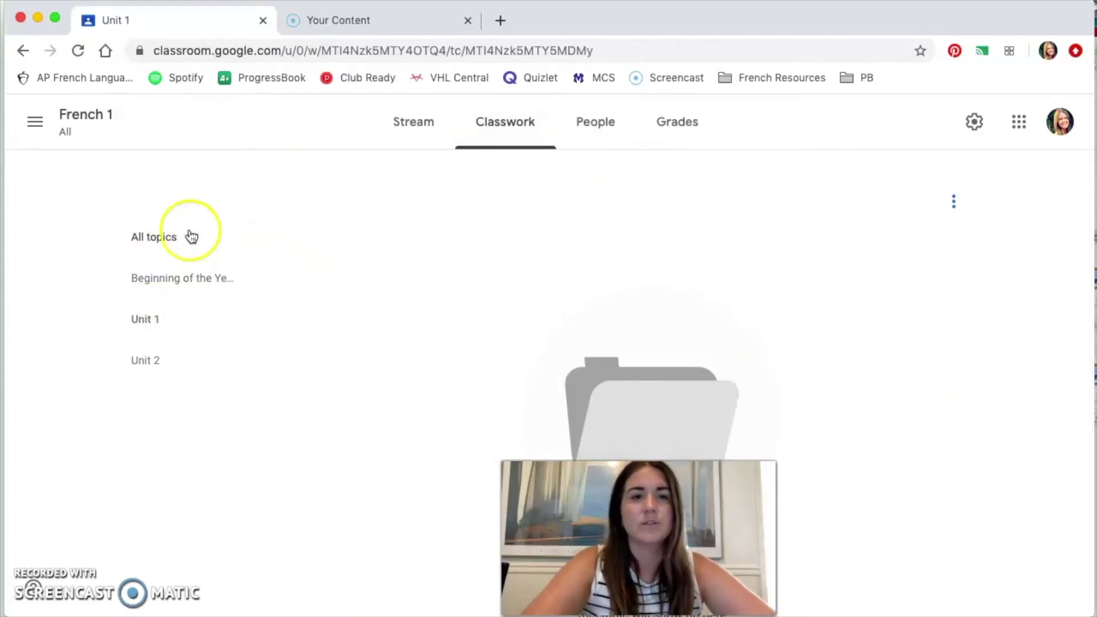
left_click(167, 236)
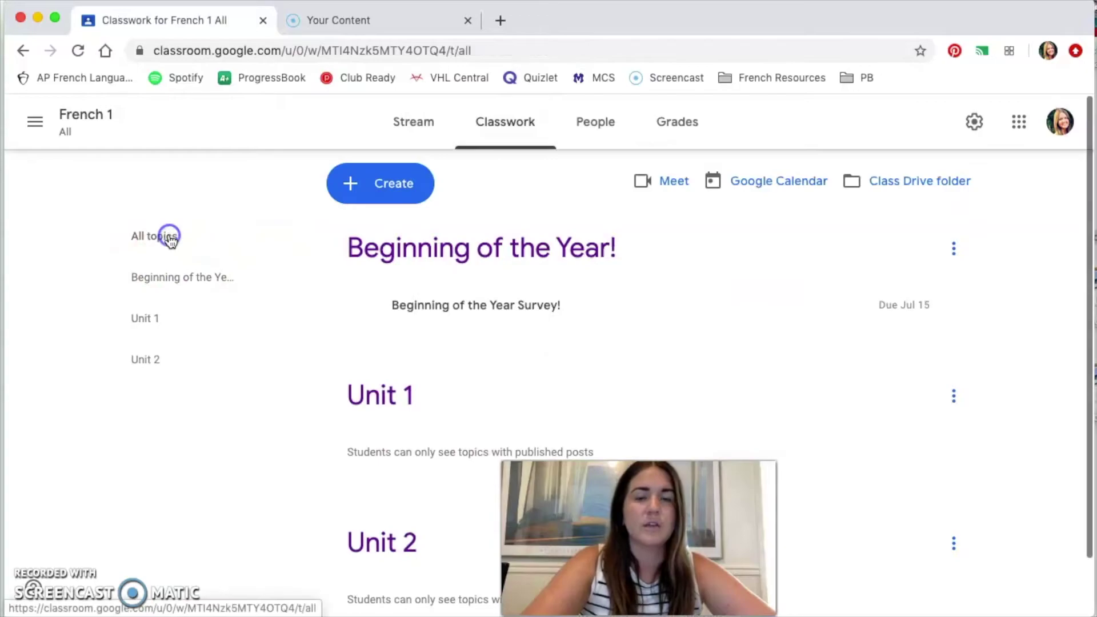
Create a class material titled "Vocabulary for Unit 1A" with the description "Unit 1A".
left_click(372, 184)
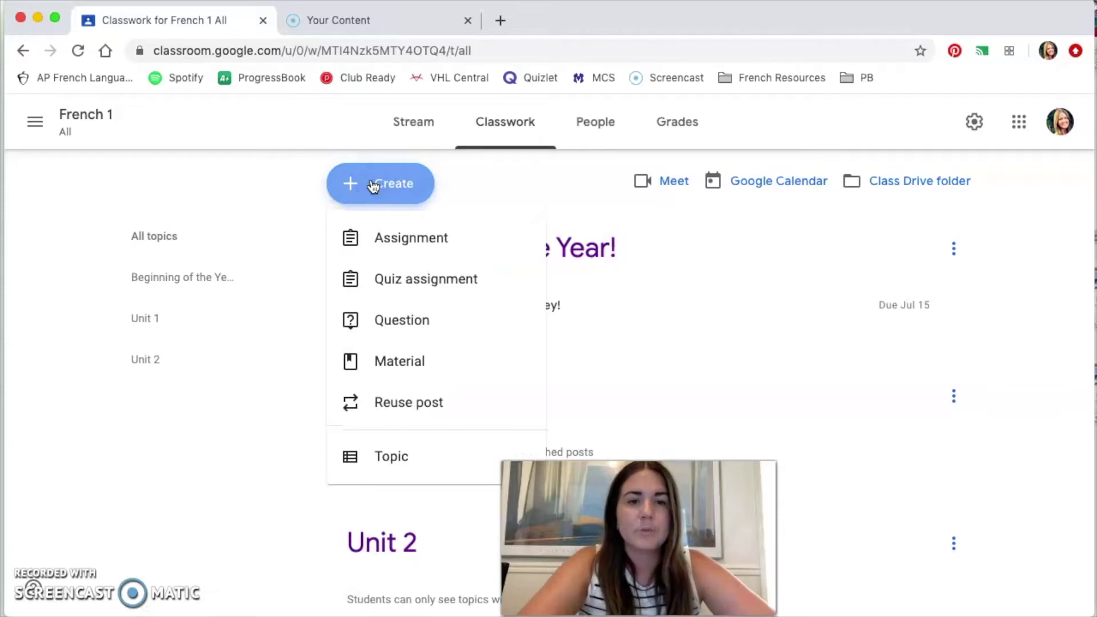
left_click(391, 362)
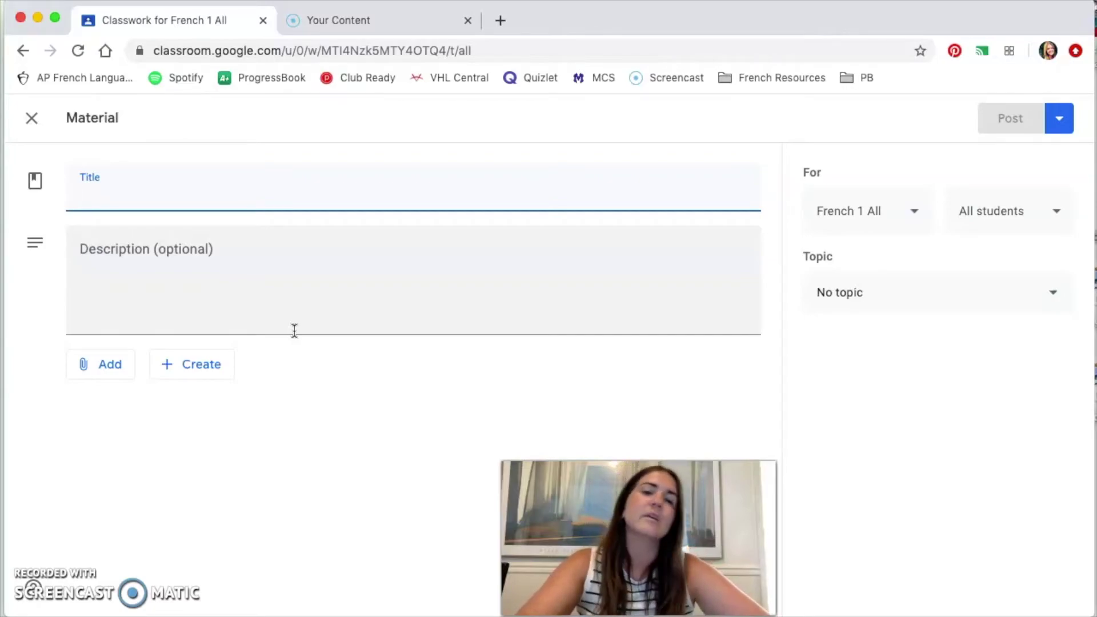
type("Vocabulary for Unit 1A")
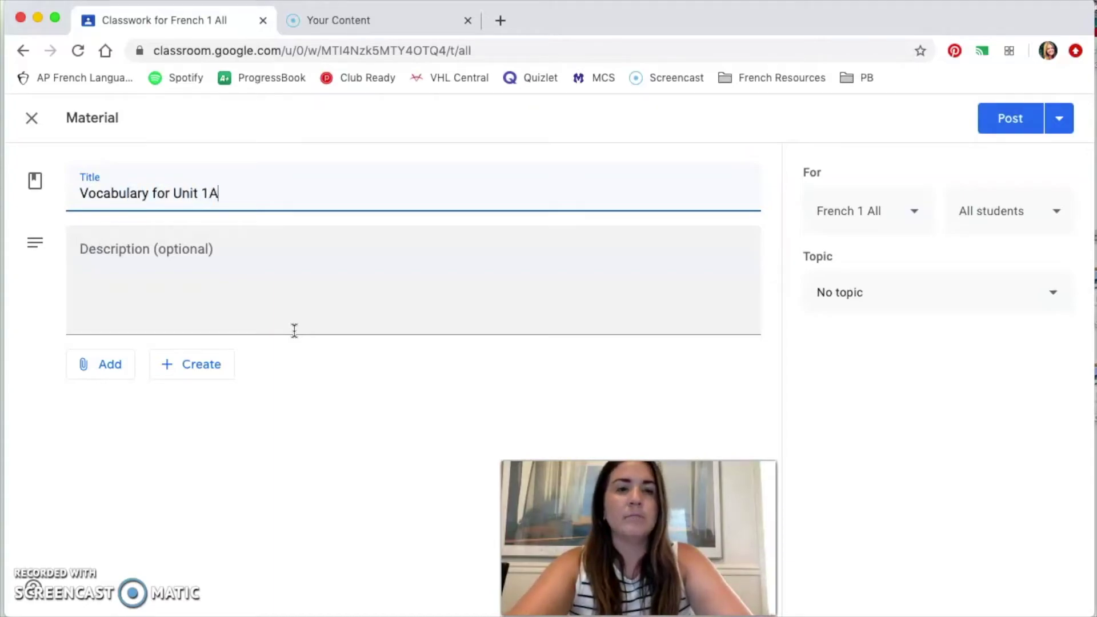
left_click(237, 267)
type("Unit 1A")
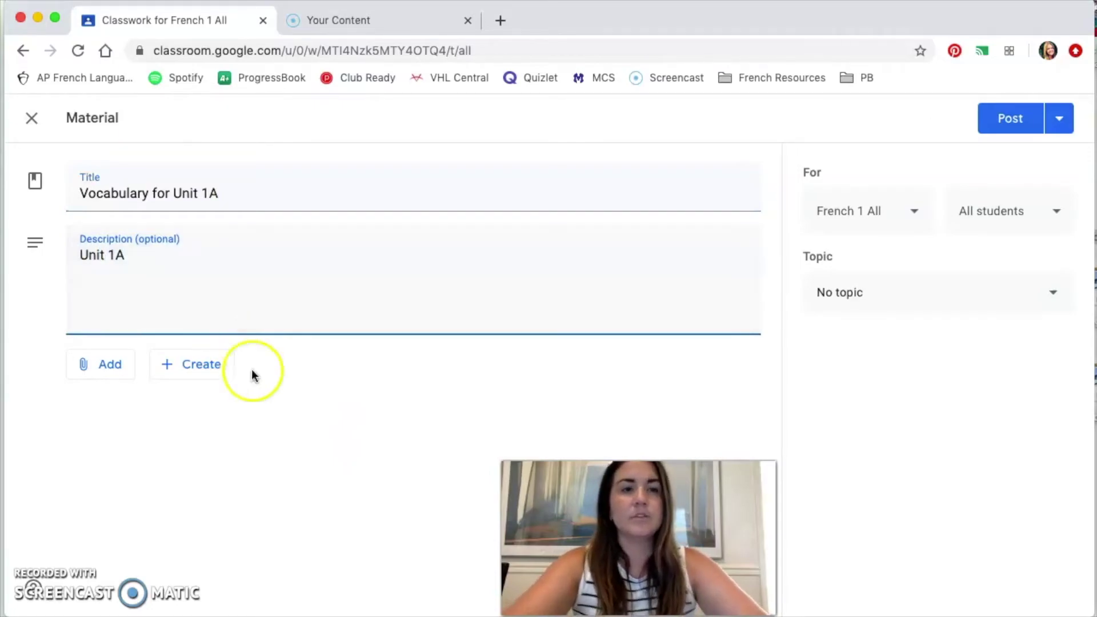
Attach the "1A: Salutations" document from Google Drive to the Unit 1A vocabulary material.
left_click(109, 365)
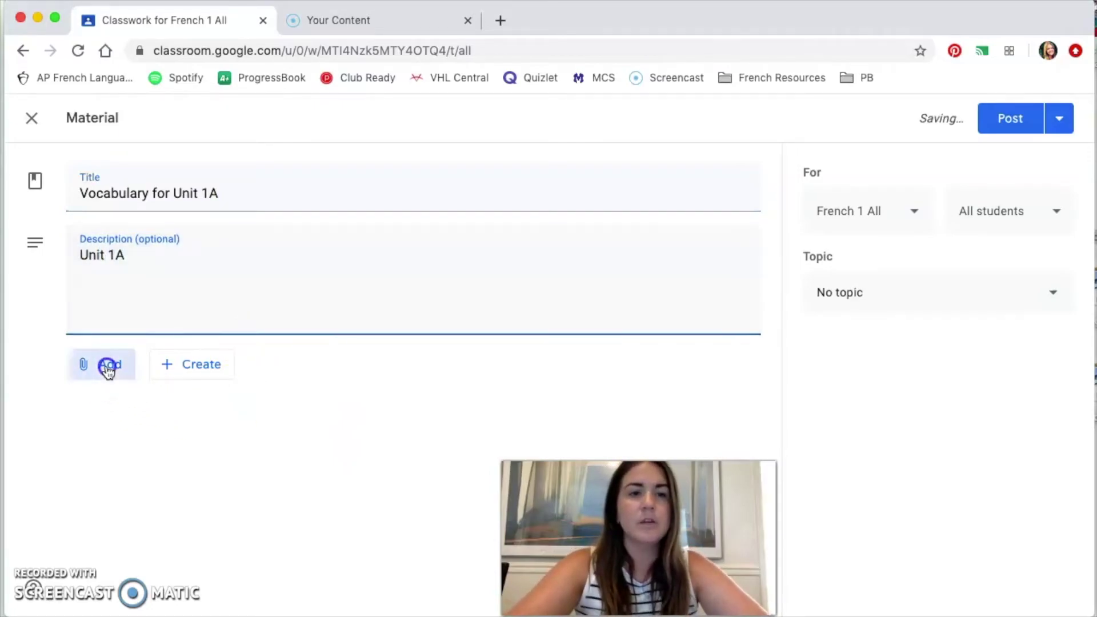
left_click(146, 403)
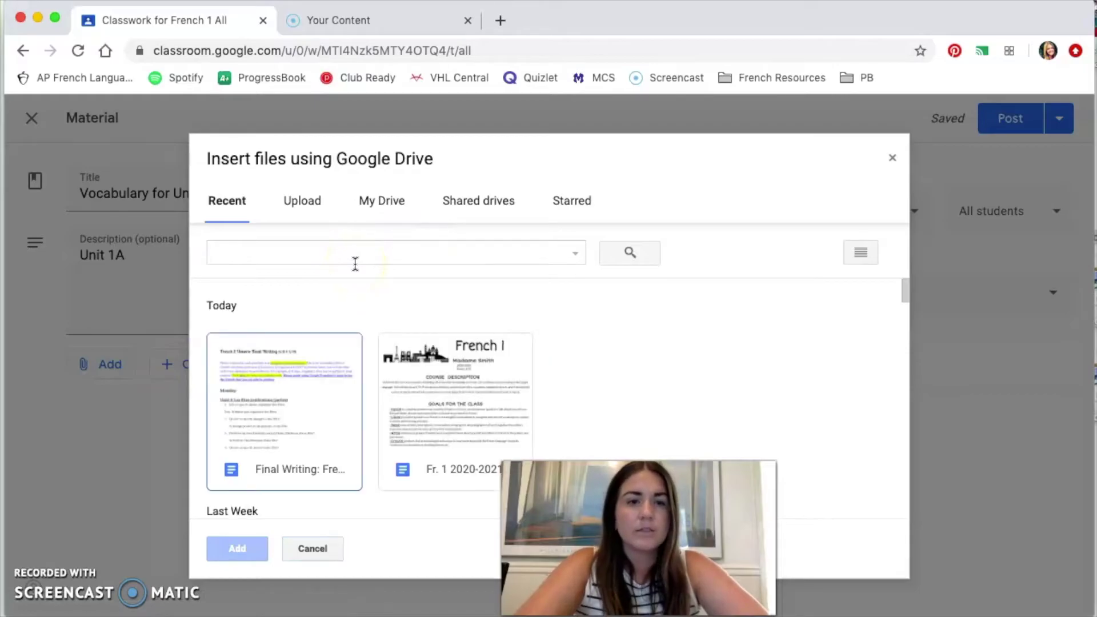
scroll(446, 300, "down", 3)
double_click(289, 412)
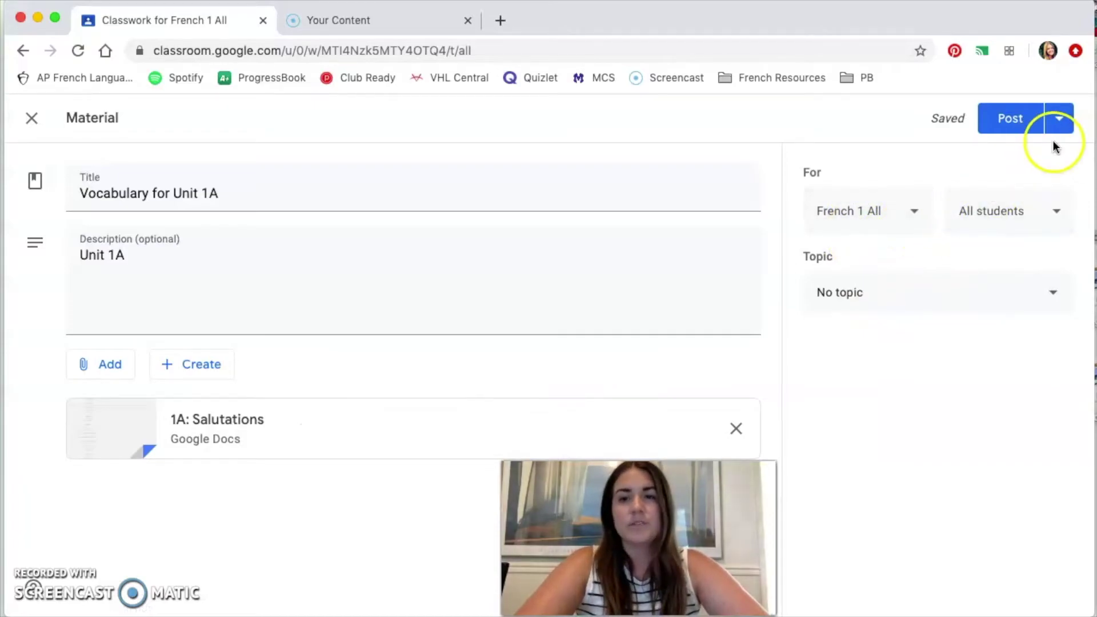
File the vocabulary material under the "Unit 1" topic and post it.
left_click(863, 306)
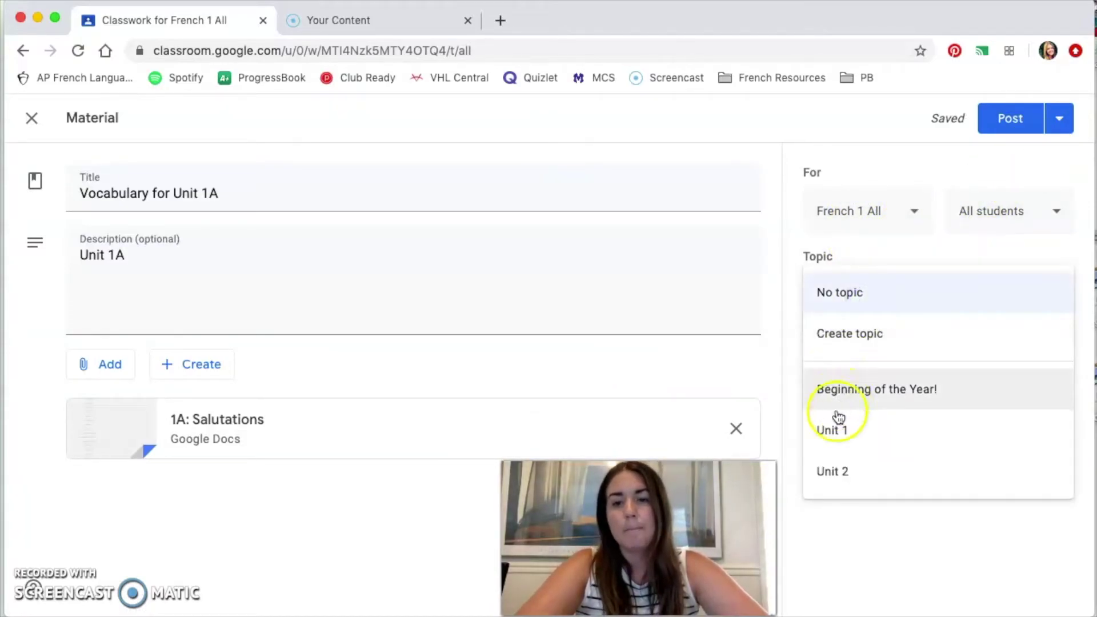
left_click(831, 435)
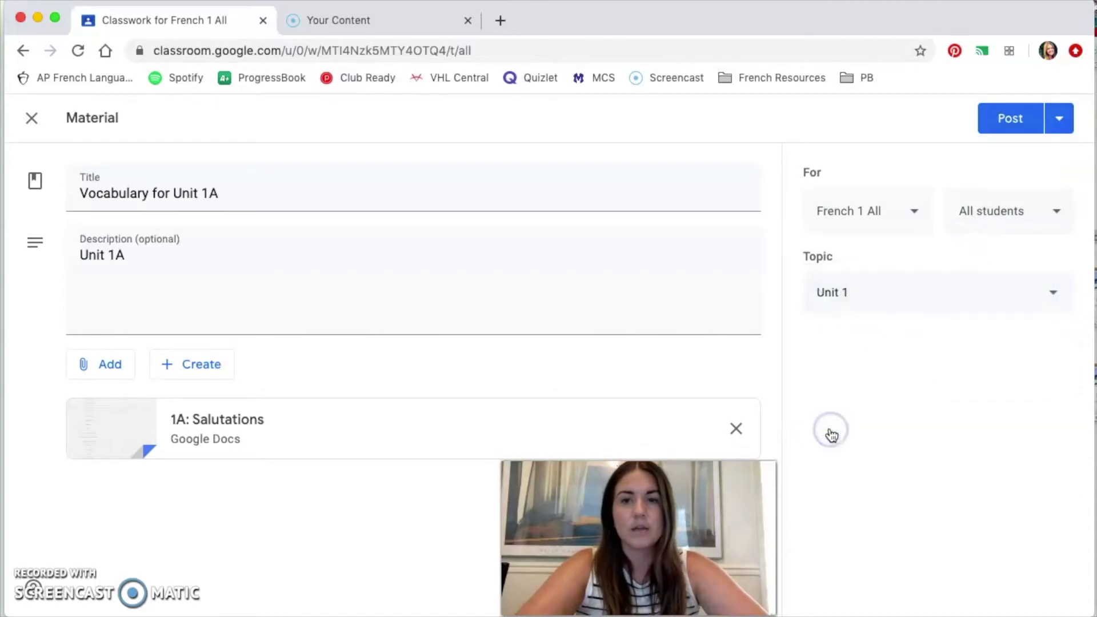
left_click(1009, 122)
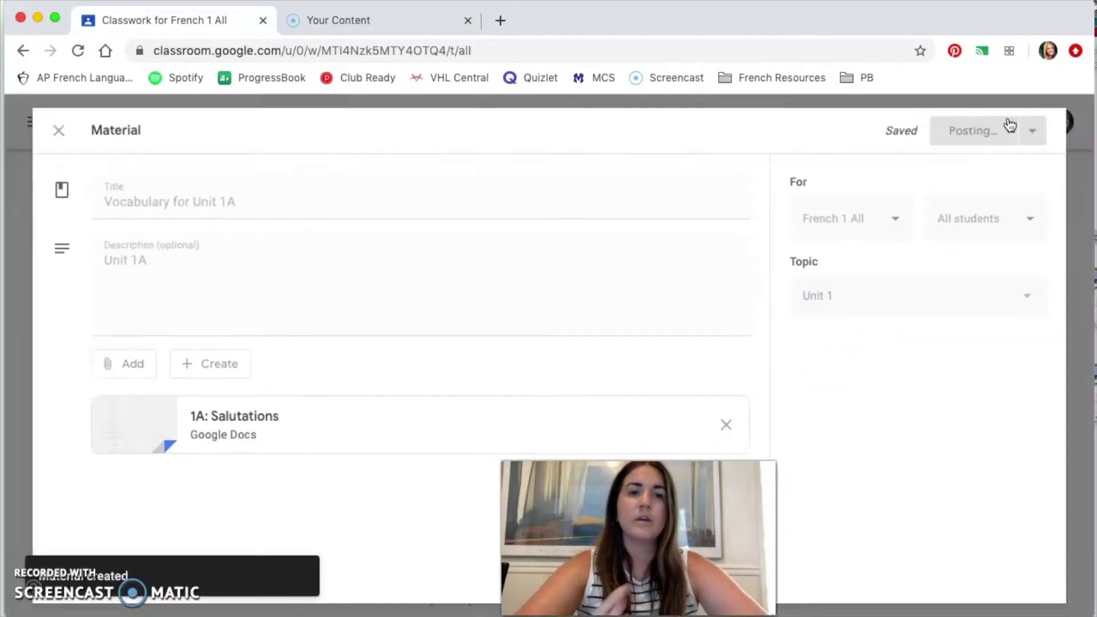
Review the classwork list and view the "Unit 1" topic on its own.
left_click(691, 246)
scroll(657, 244, "down", 2)
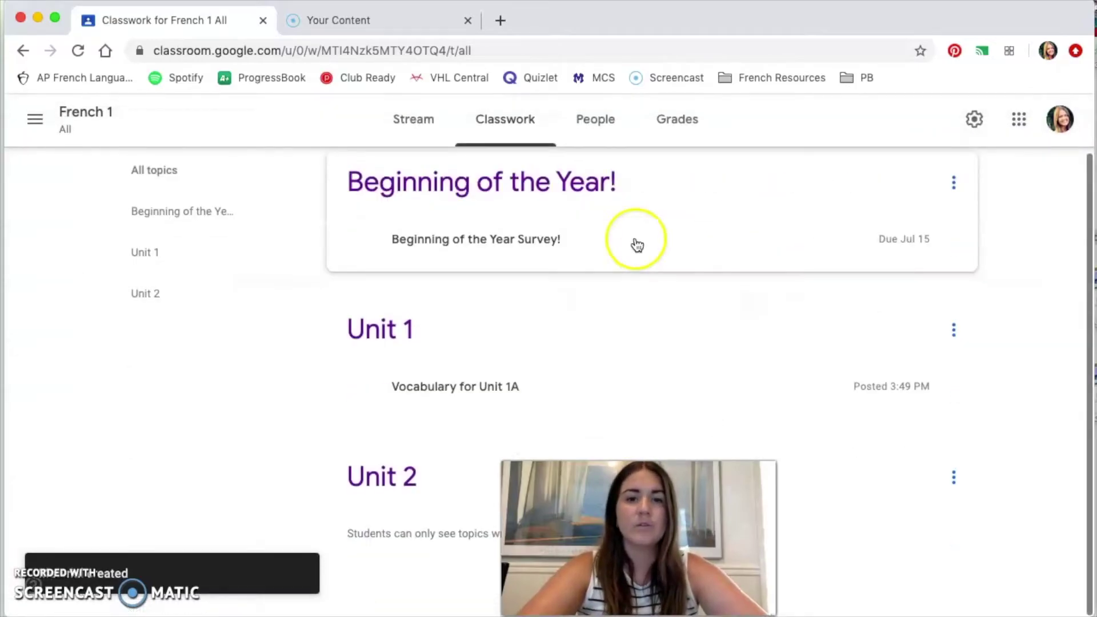
left_click(398, 332)
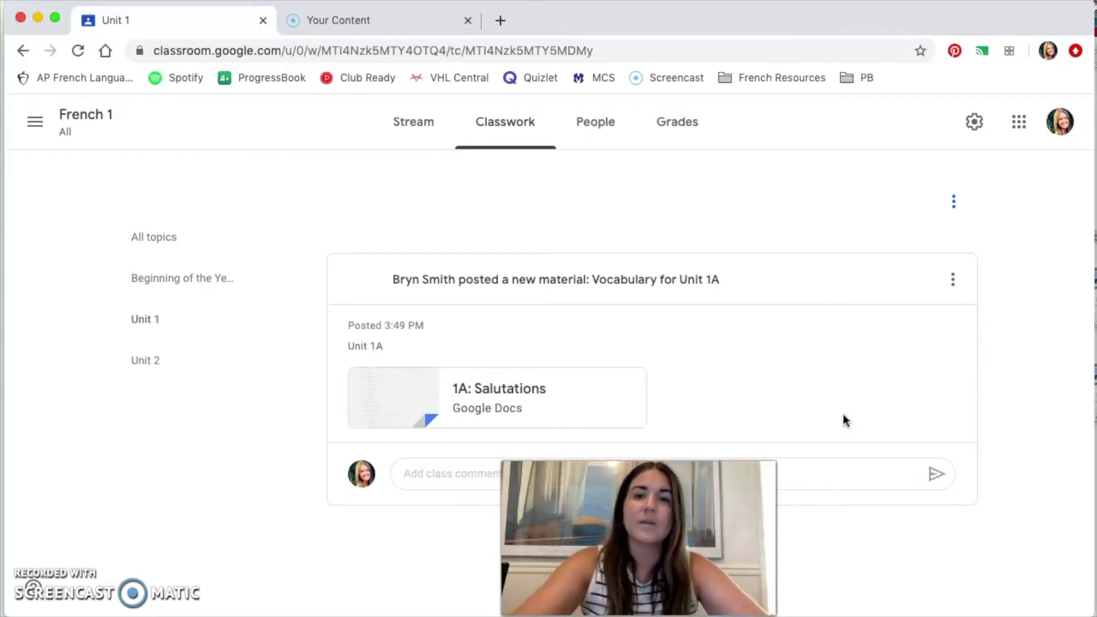
Start a class announcement on the French 1 stream with the text "Syllabus for 2020-21".
left_click(410, 139)
scroll(638, 331, "down", 2)
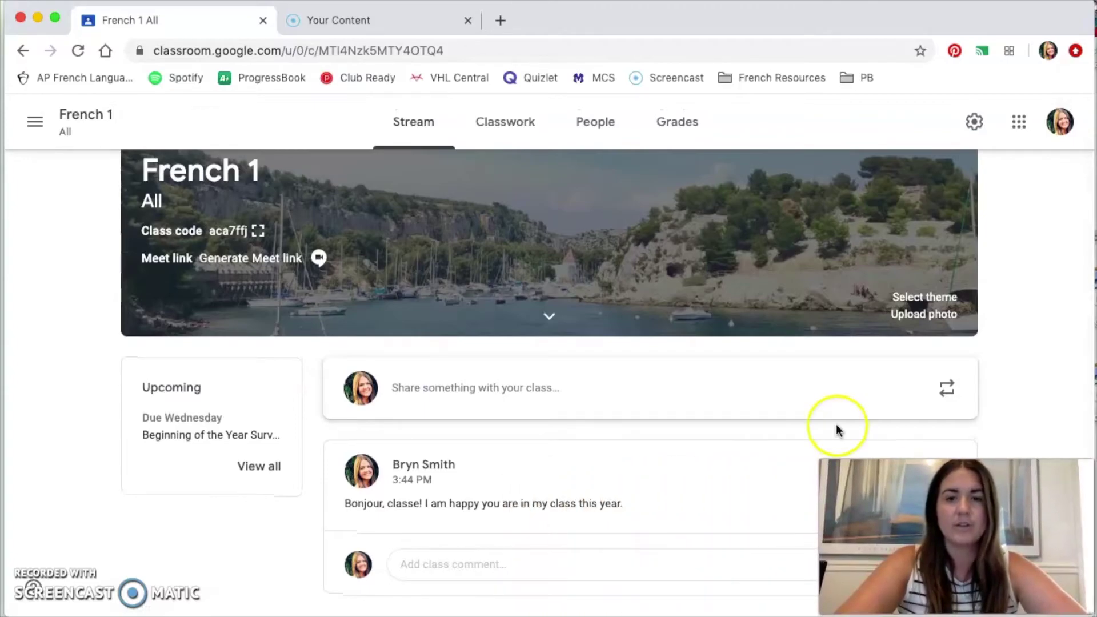
left_click(576, 385)
type("Syllabus f")
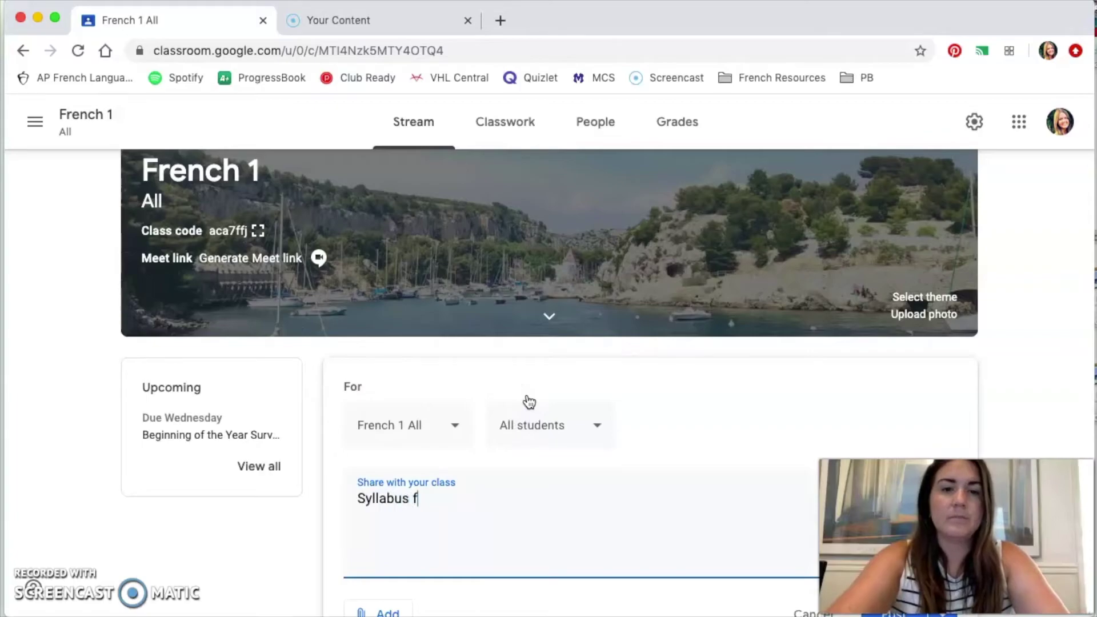
type("or")
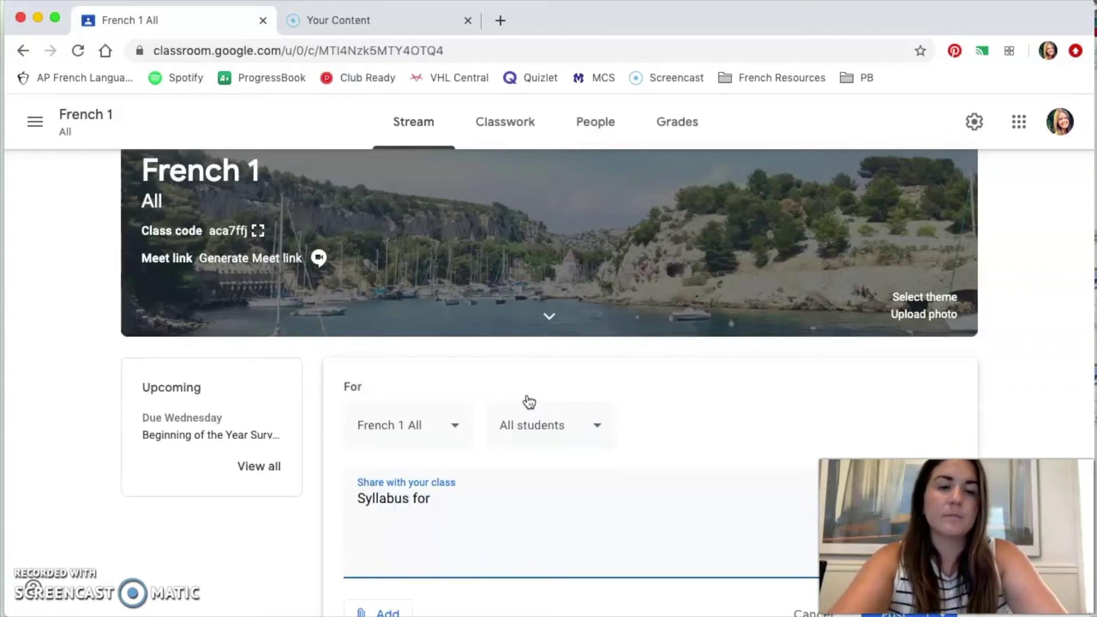
type(" 2020-21")
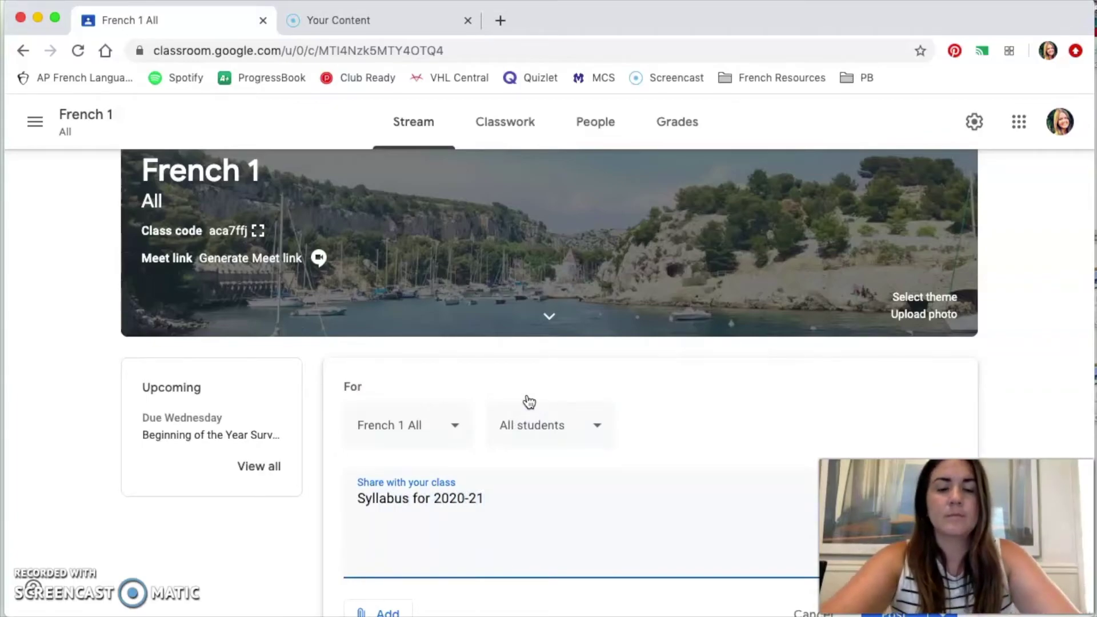
Attach the "Fr. 1 2020-2021 syllabus" document from Google Drive to the announcement.
left_click_drag(909, 475, 908, 255)
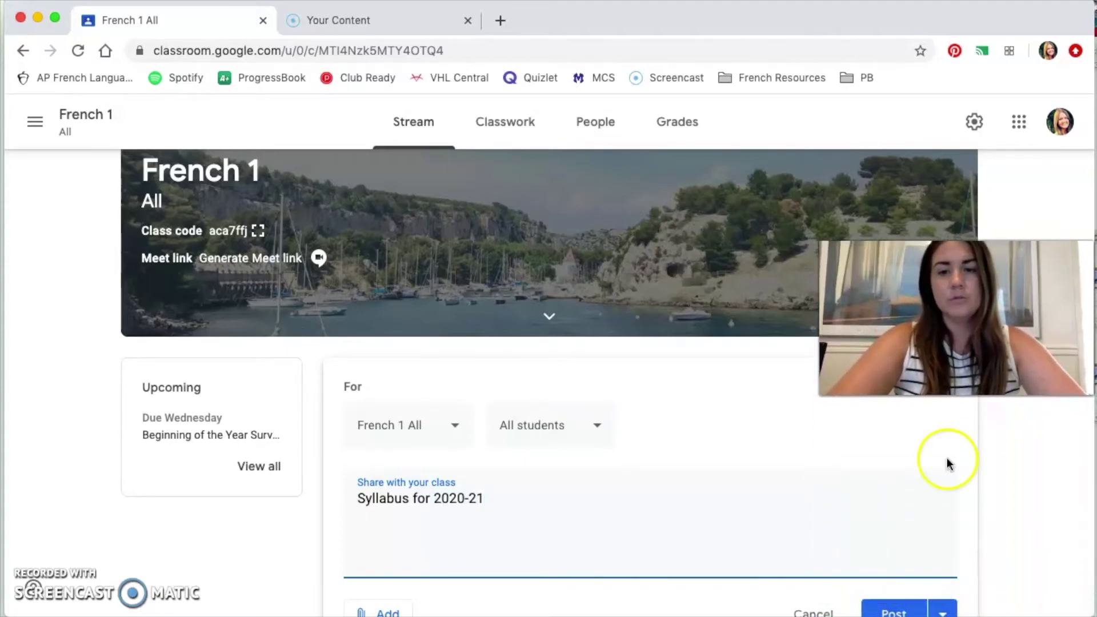
scroll(948, 464, "down", 2)
left_click(389, 510)
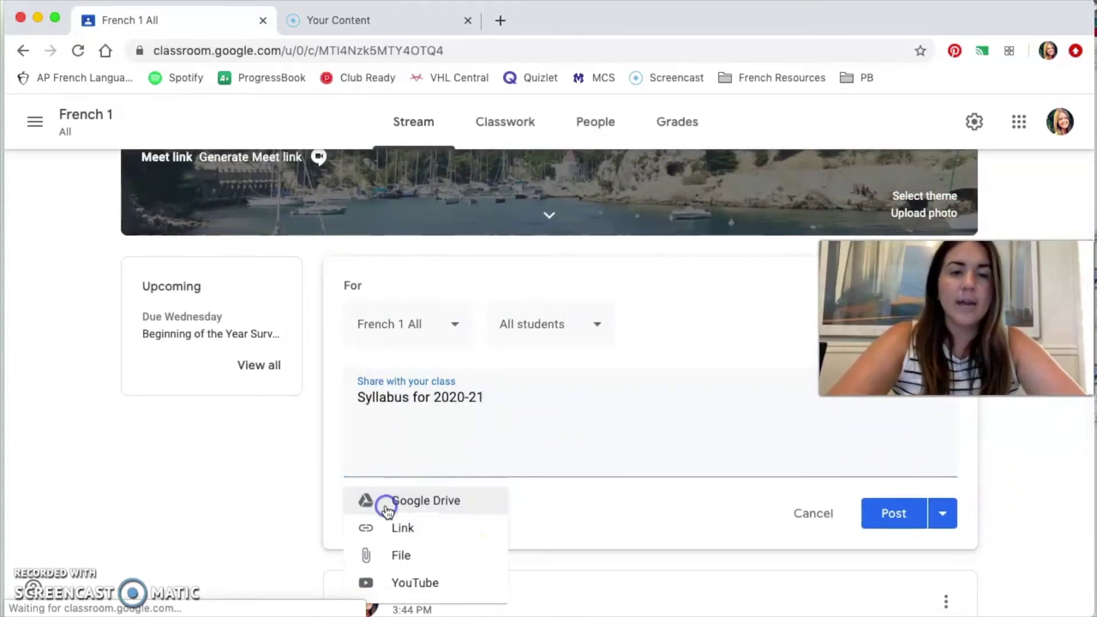
left_click(421, 505)
left_click(474, 454)
double_click(457, 427)
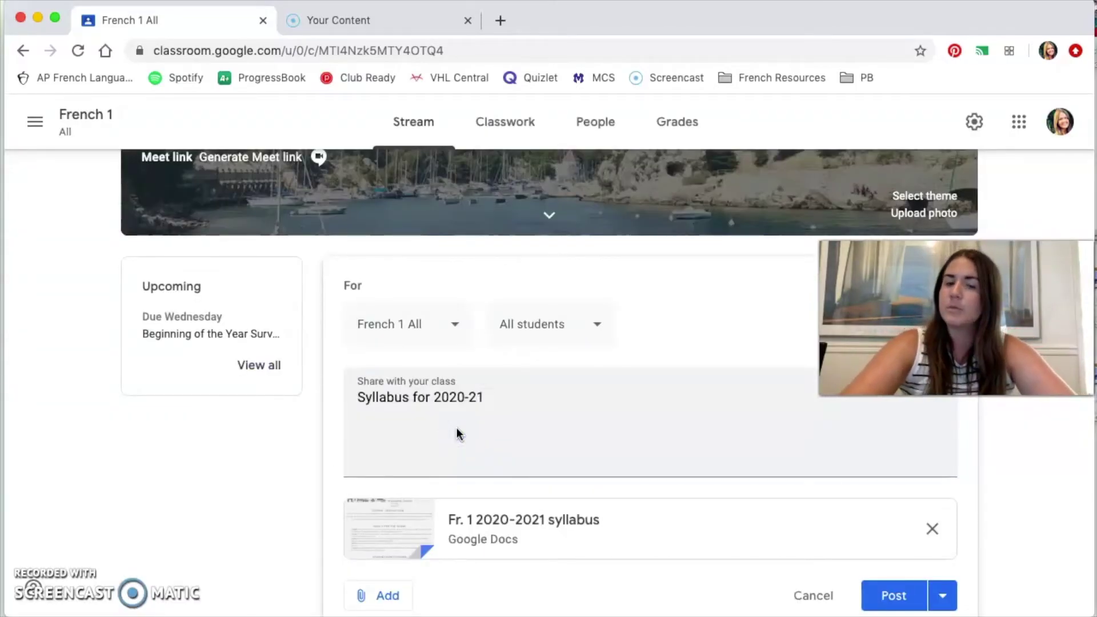
Schedule the syllabus announcement for Aug 17, 2020 at 7:30 AM.
scroll(457, 428, "down", 2)
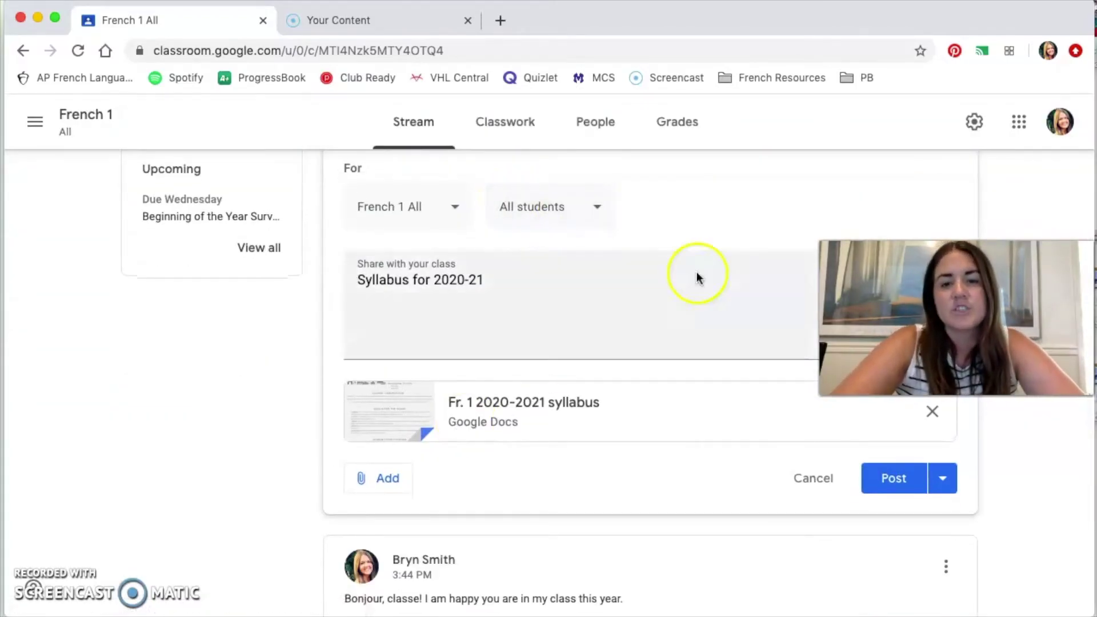
left_click(943, 476)
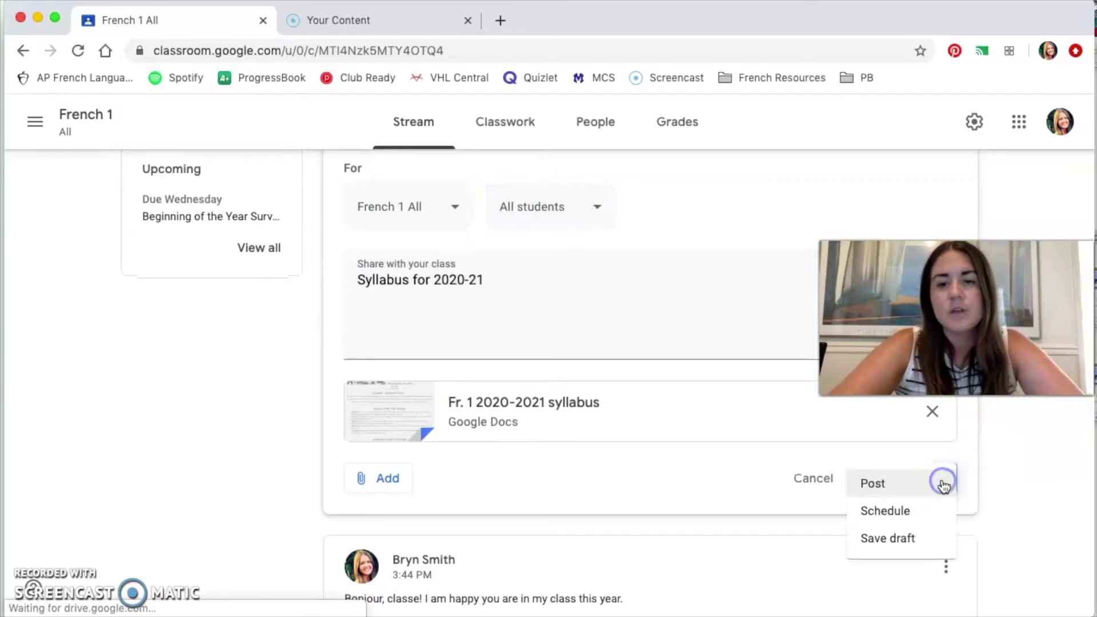
left_click(913, 506)
left_click(608, 326)
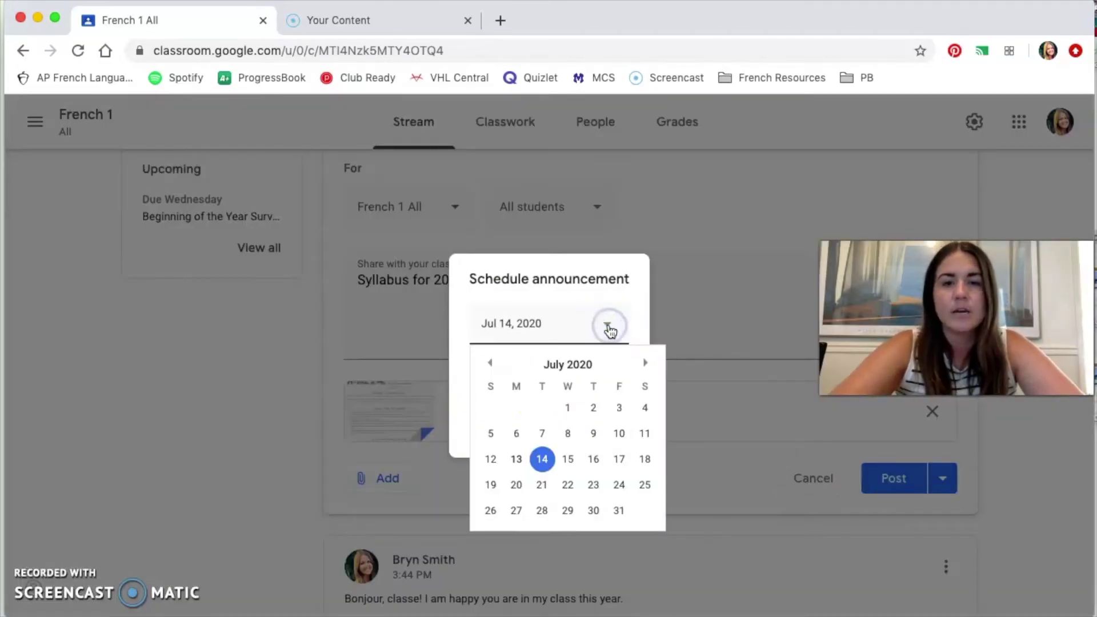
left_click(645, 364)
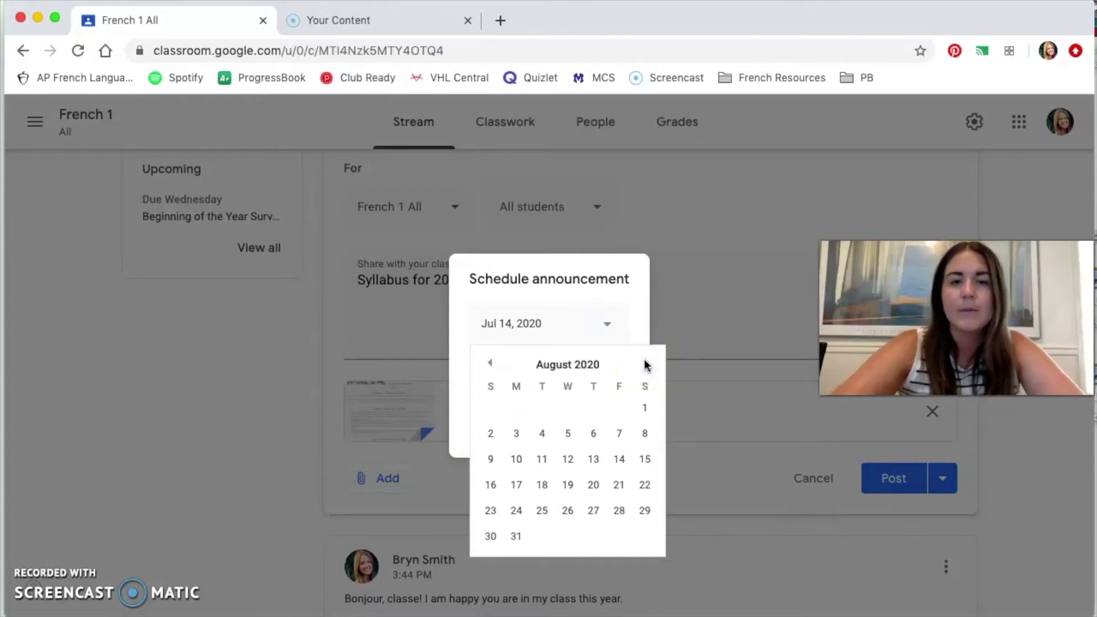
left_click(516, 484)
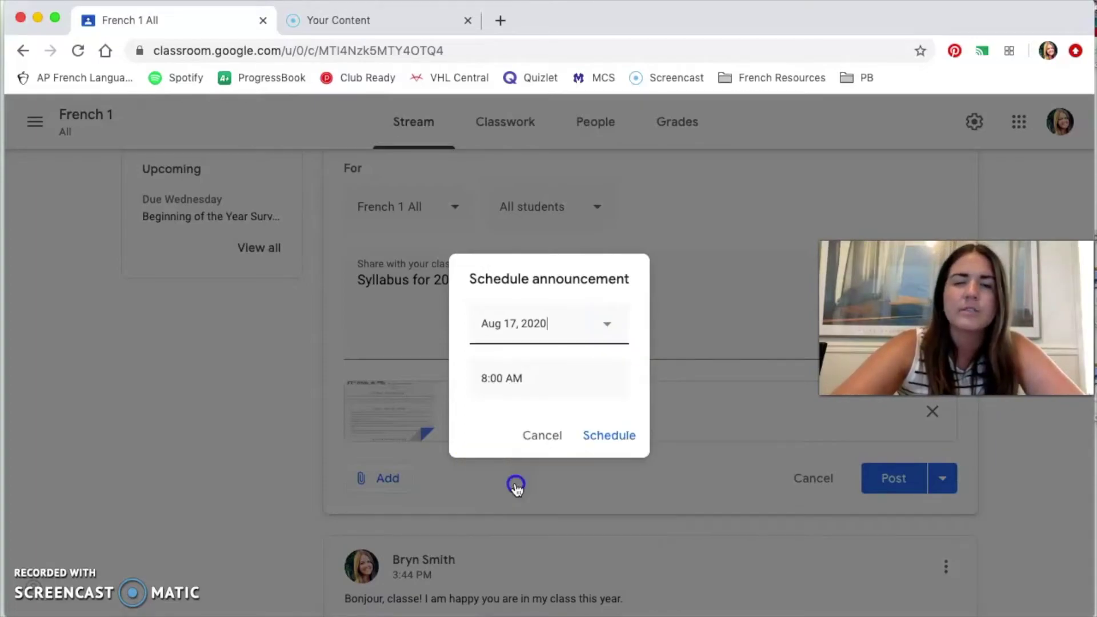
left_click(493, 377)
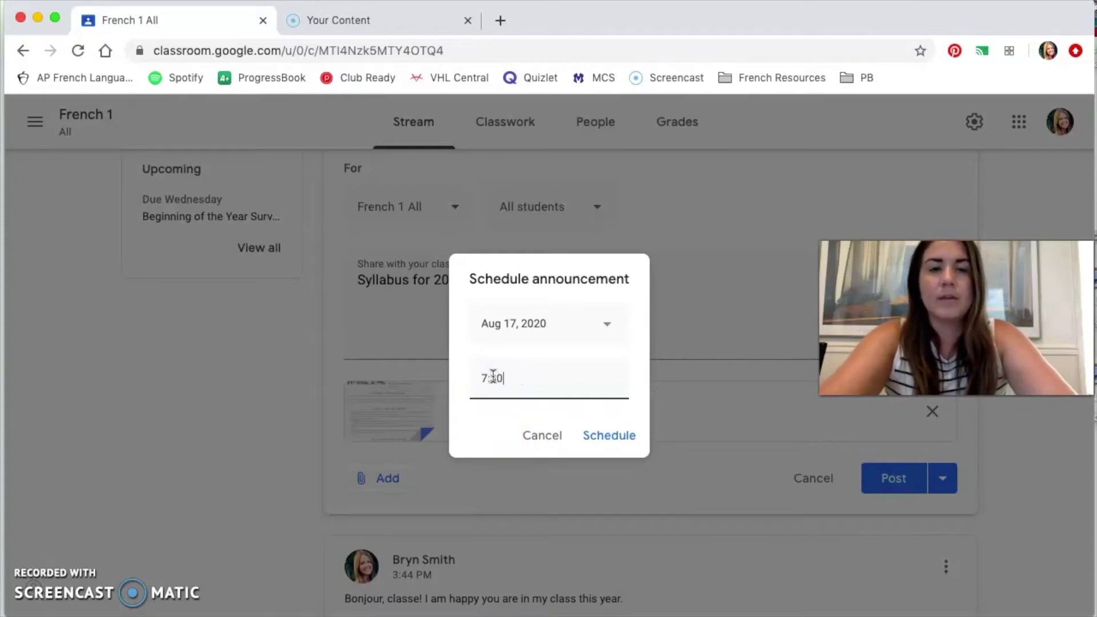
left_click(478, 409)
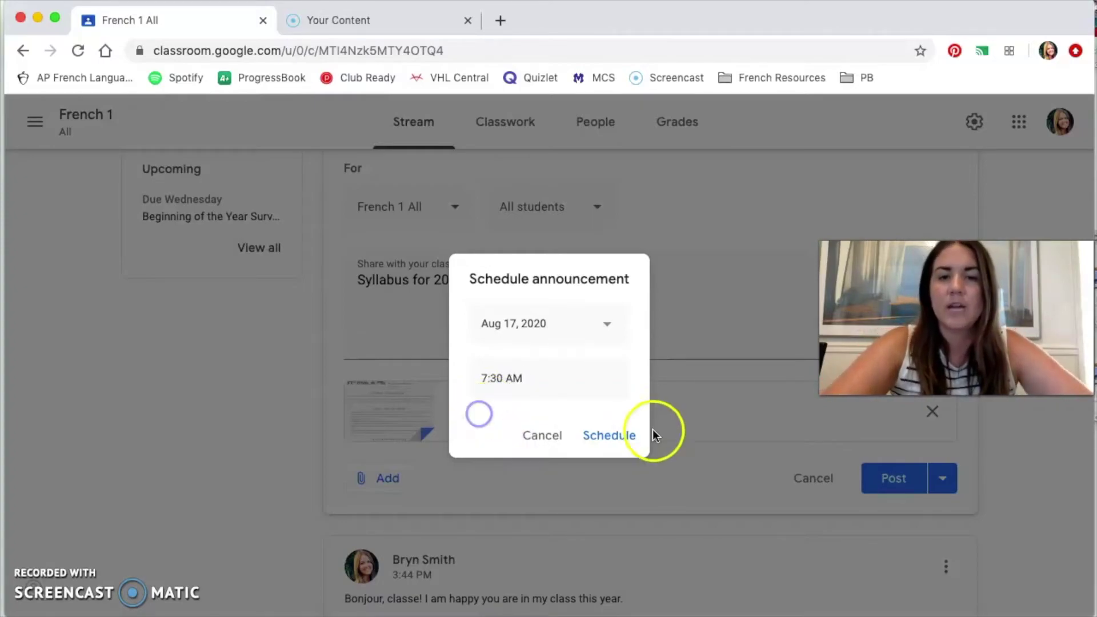
left_click(616, 436)
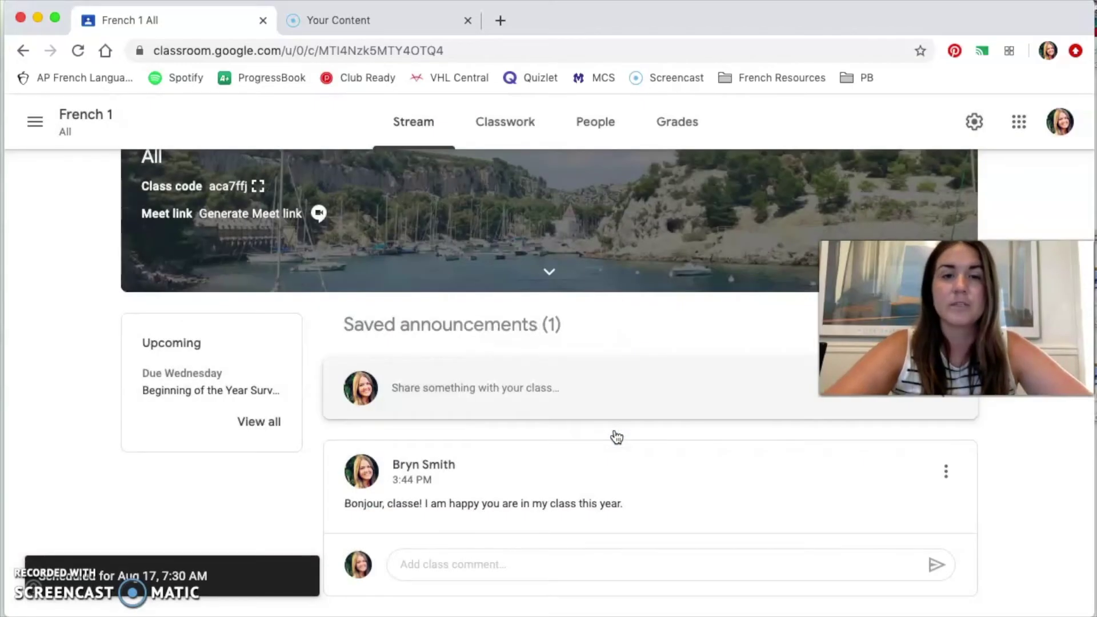
Check the saved announcements and the class's to-review and reviewed work, and return to the French 1 stream.
left_click(468, 329)
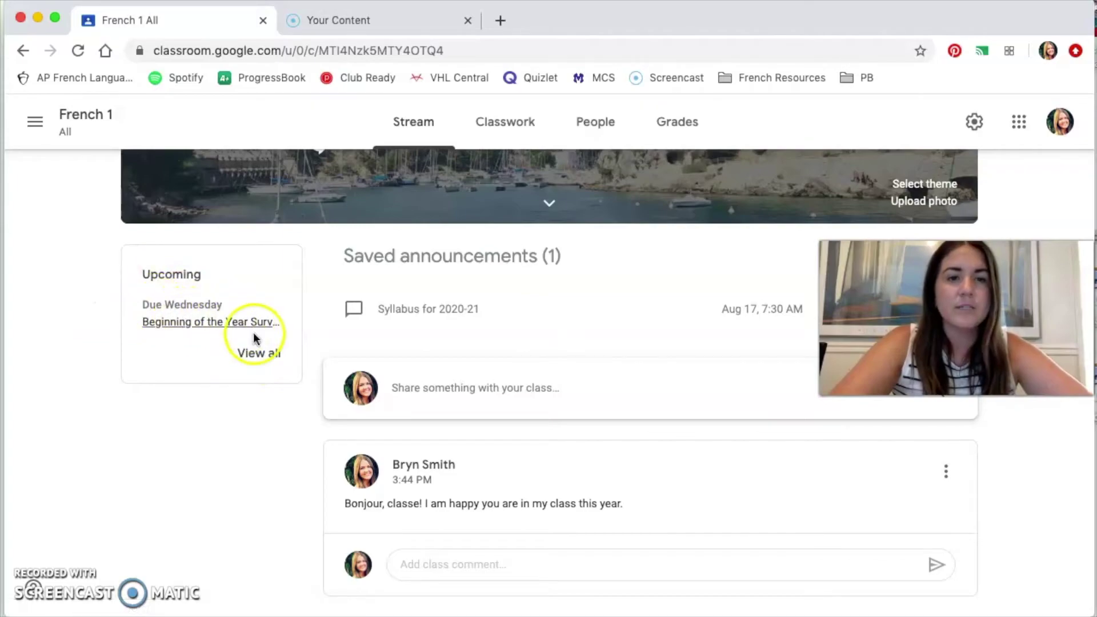
left_click(258, 354)
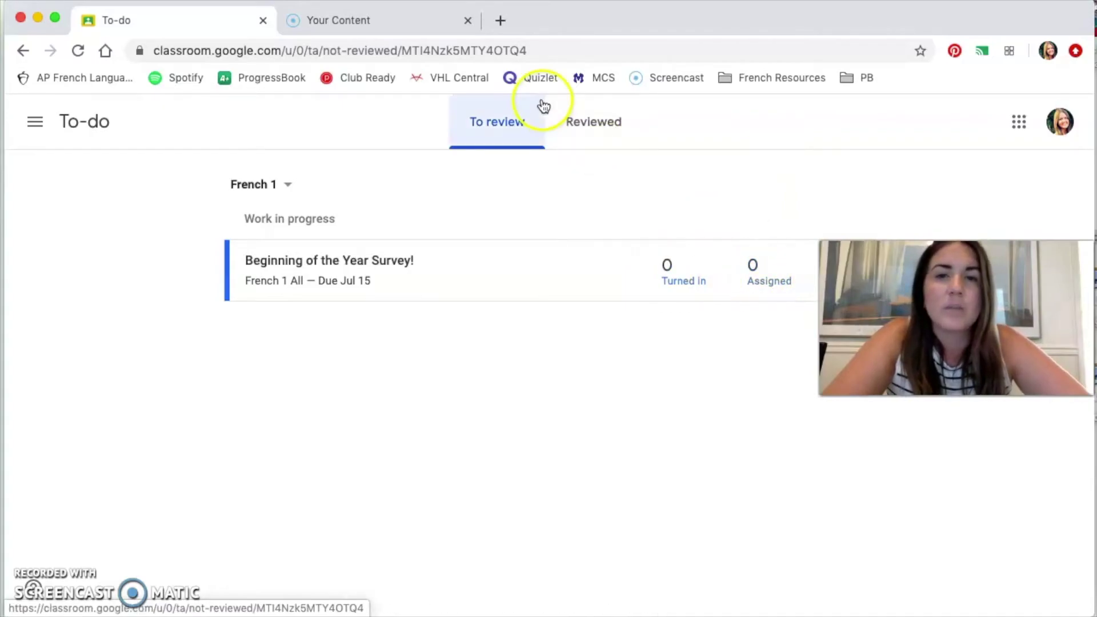
left_click(593, 137)
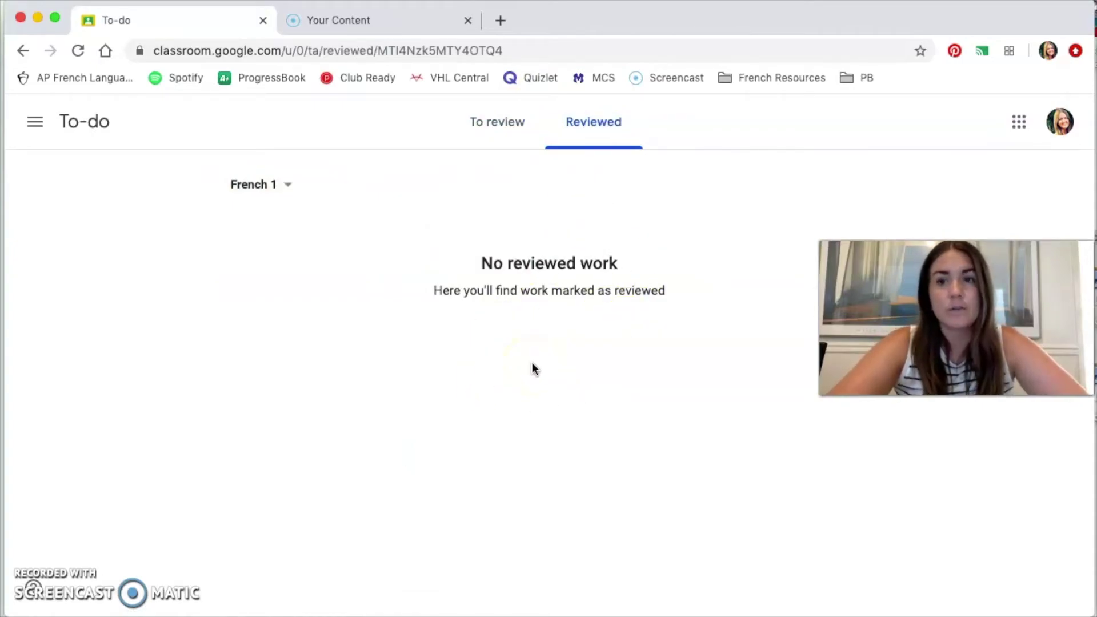
left_click(46, 131)
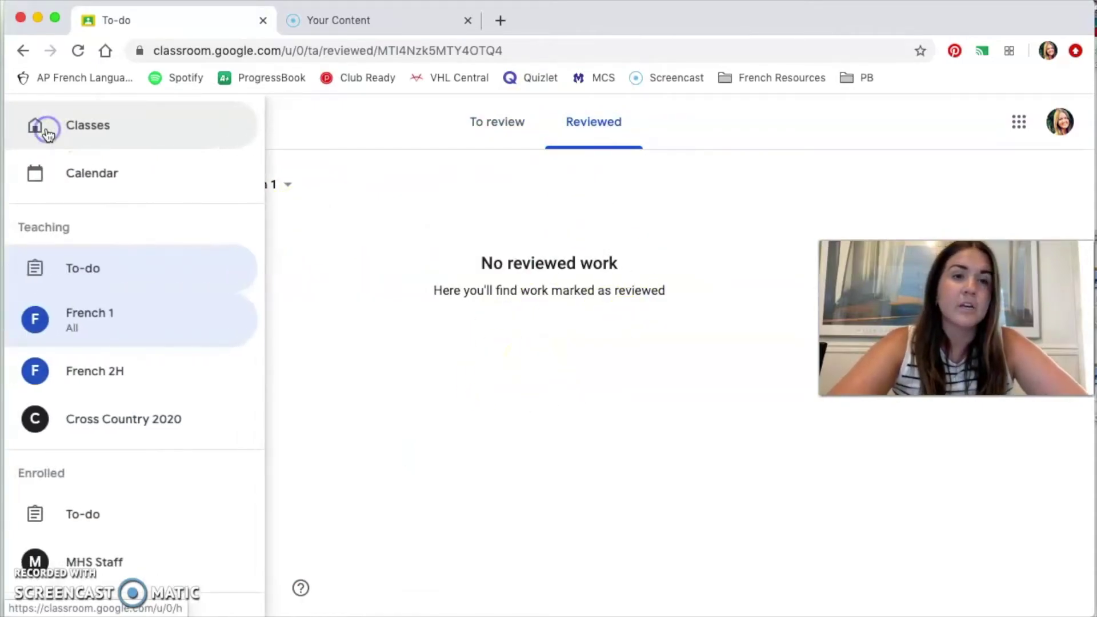
left_click(79, 313)
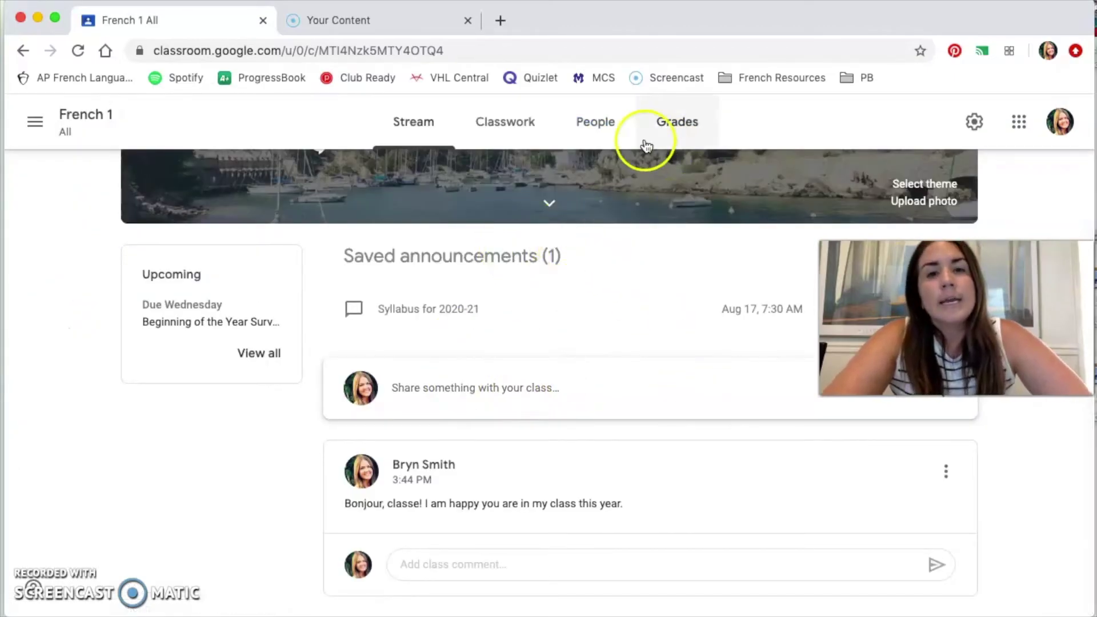
View the class's people page, highlight the student class code, and look at the gradebook.
left_click(586, 137)
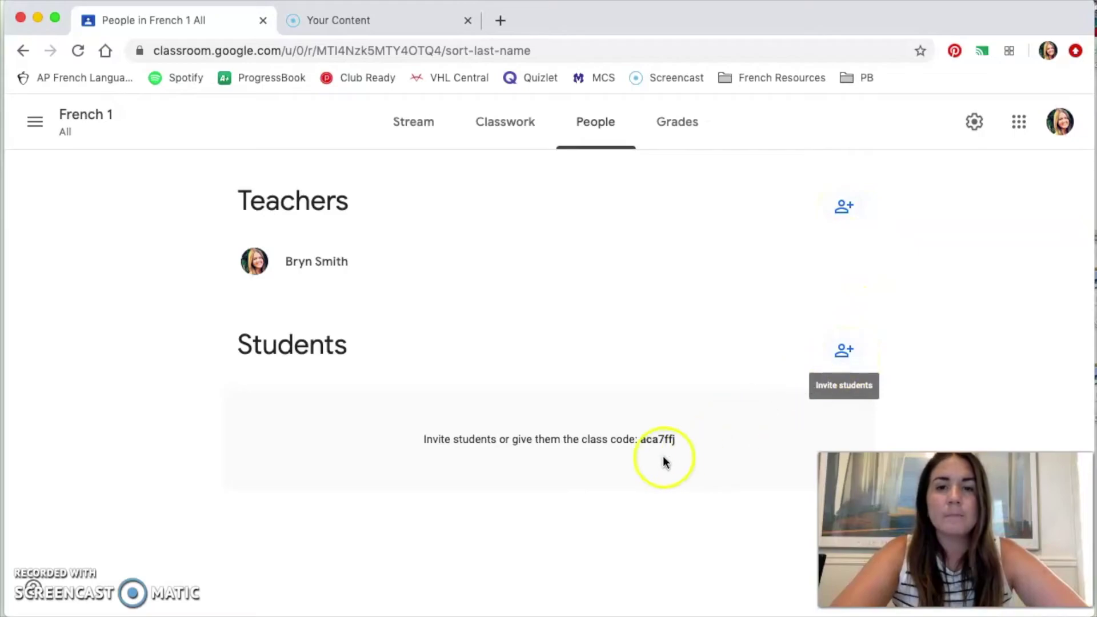
left_click_drag(679, 440, 639, 438)
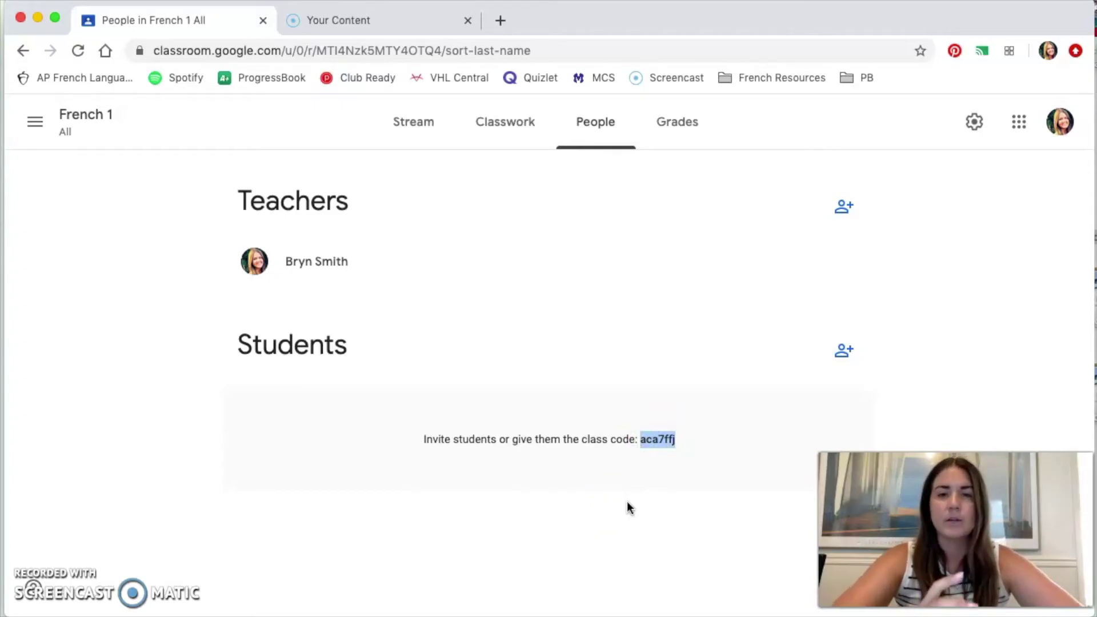
left_click(670, 123)
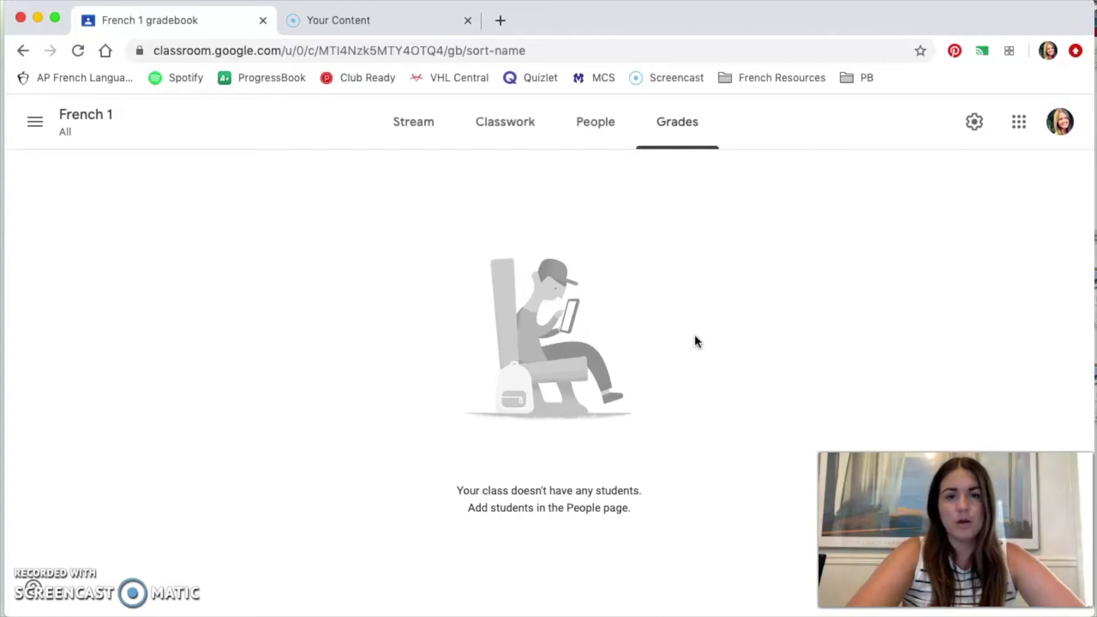
left_click(886, 306)
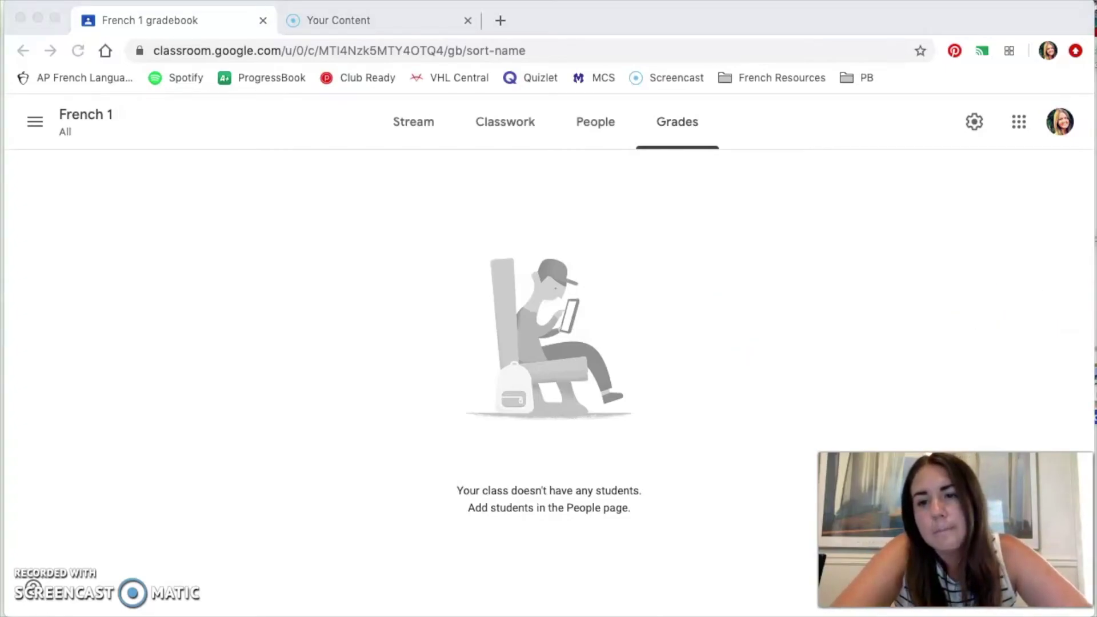
Expand the "Beginning of the Year Survey!" assignment in the classwork list to examine its details, and collapse it.
left_click(505, 122)
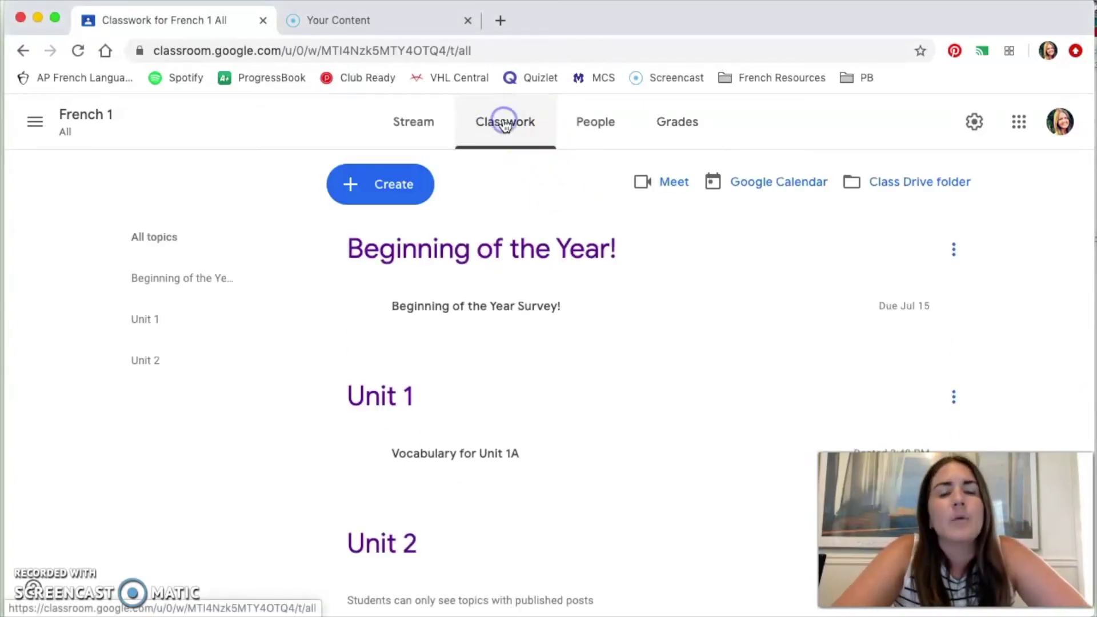
left_click(493, 307)
left_click(379, 362)
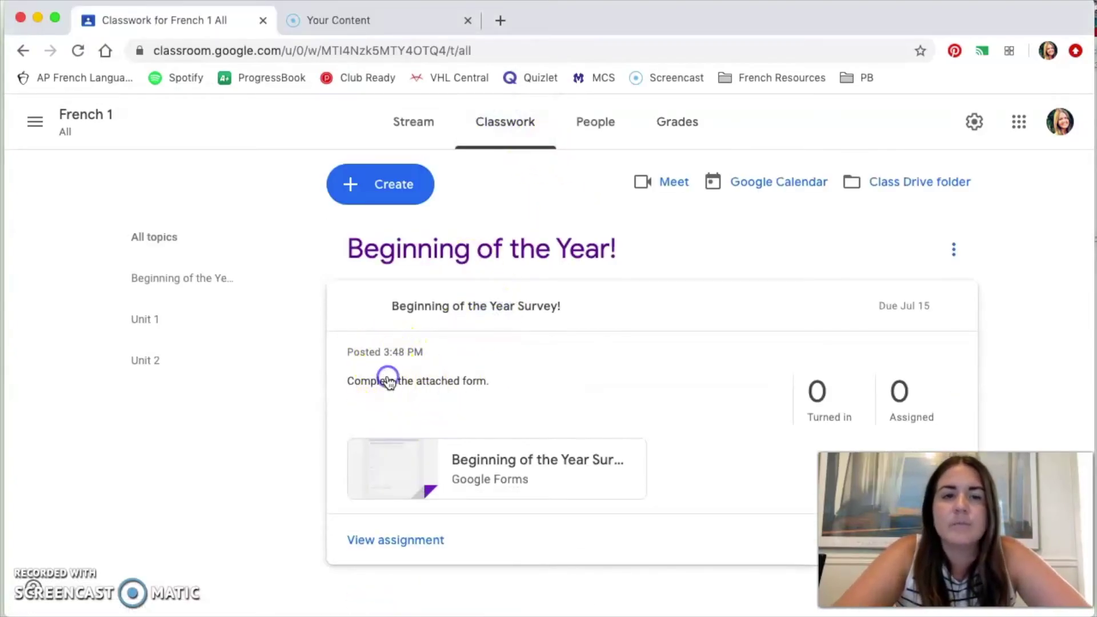
left_click(498, 309)
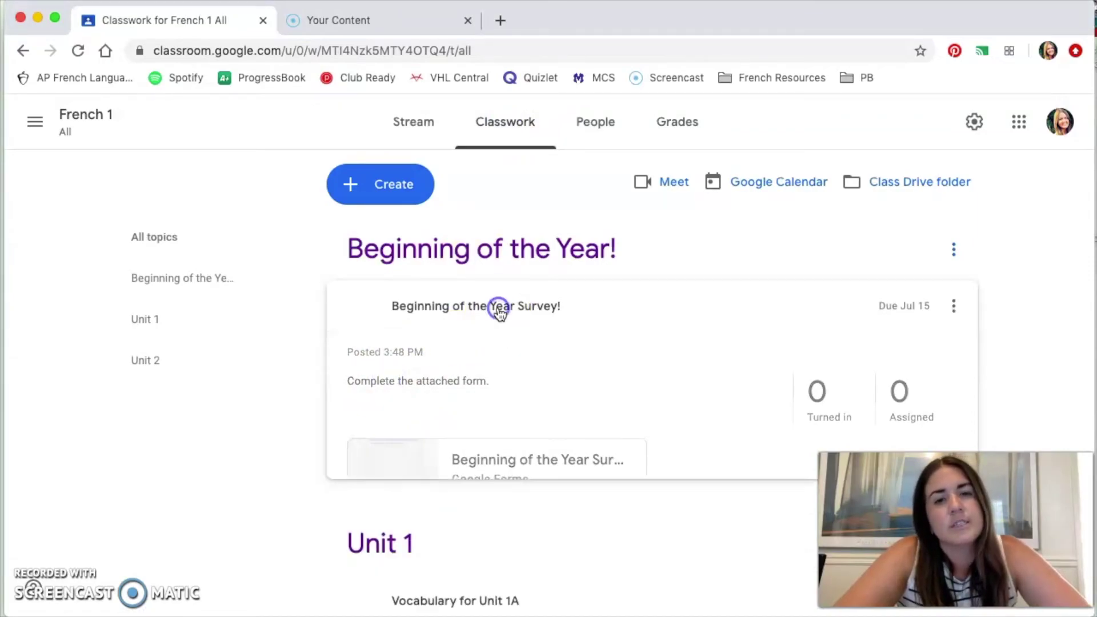
Open the "Beginning of the Year Survey!" assignment and look at its student work page, the student sorting options, and its instructions.
left_click(498, 308)
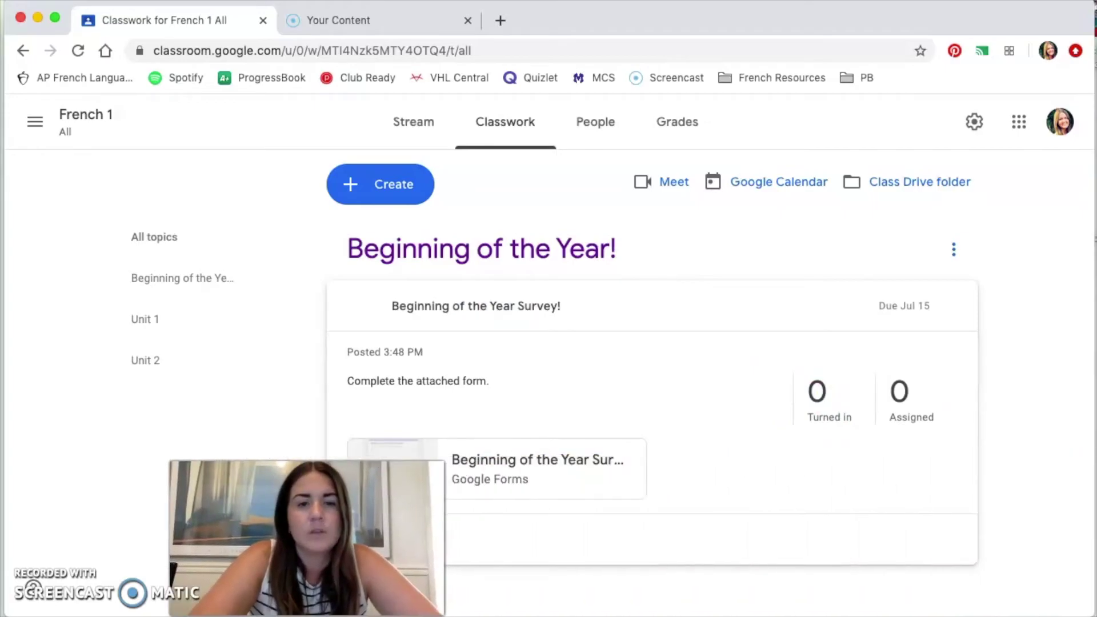
left_click(375, 542)
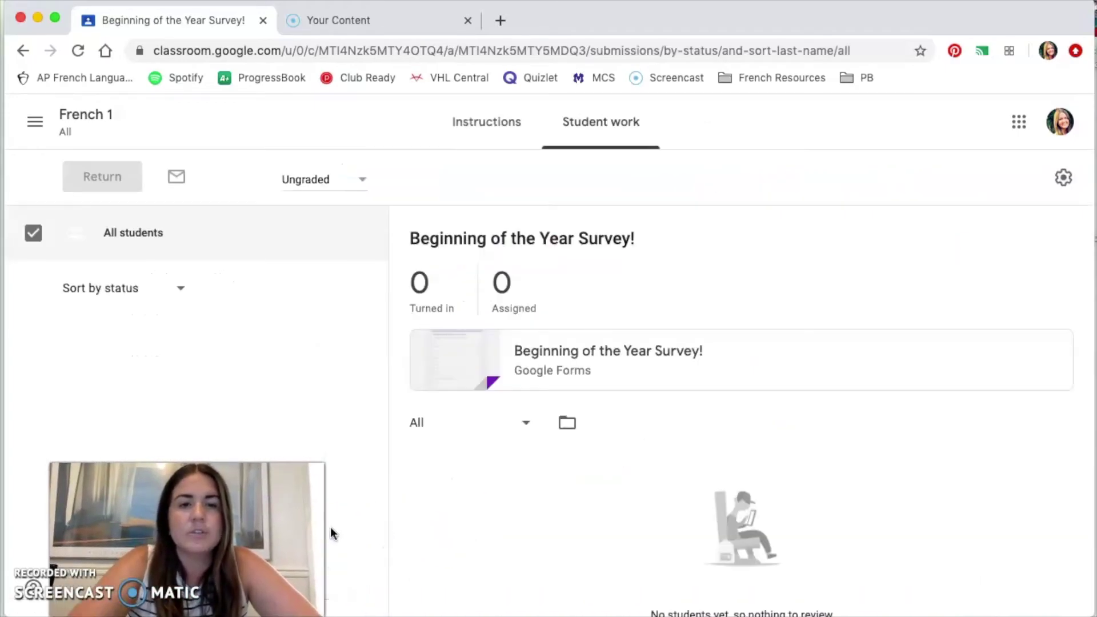
scroll(502, 452, "down", 1)
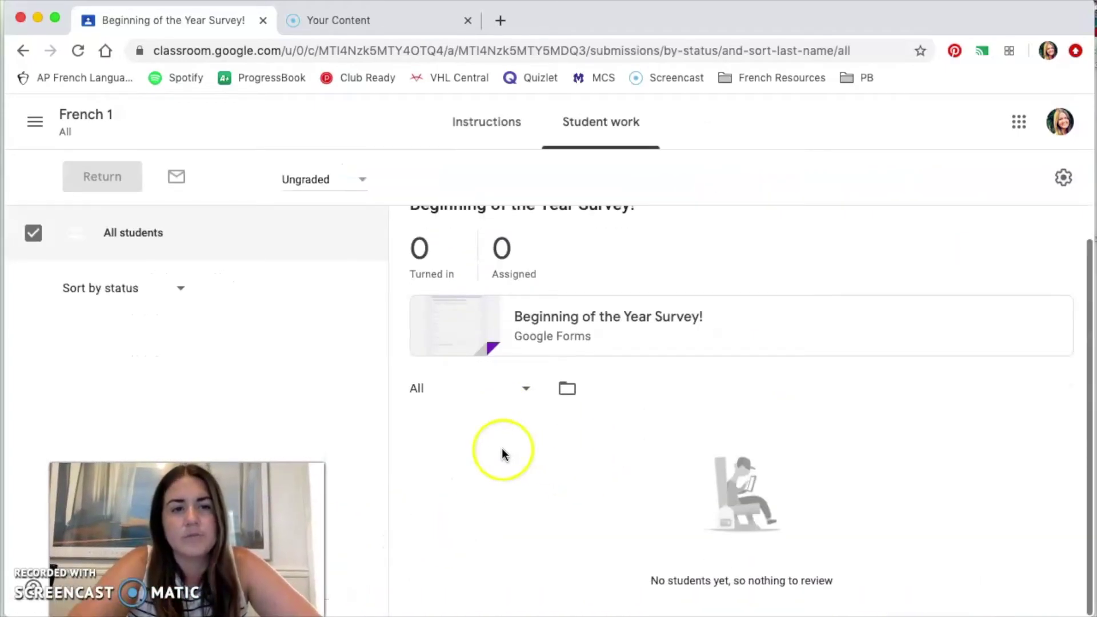
left_click(174, 288)
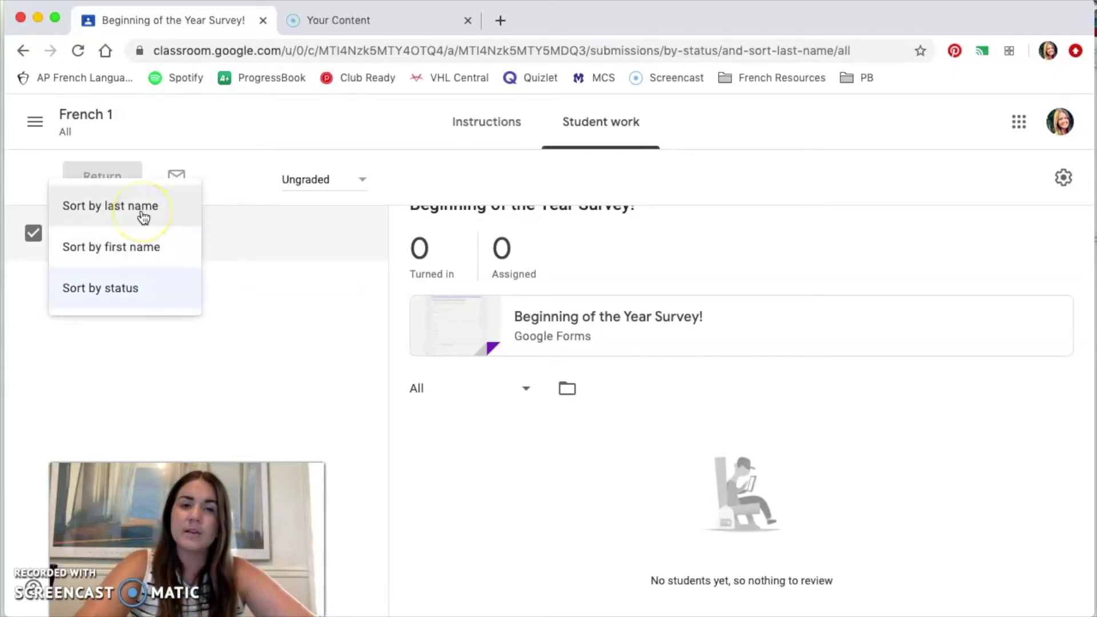
left_click(314, 137)
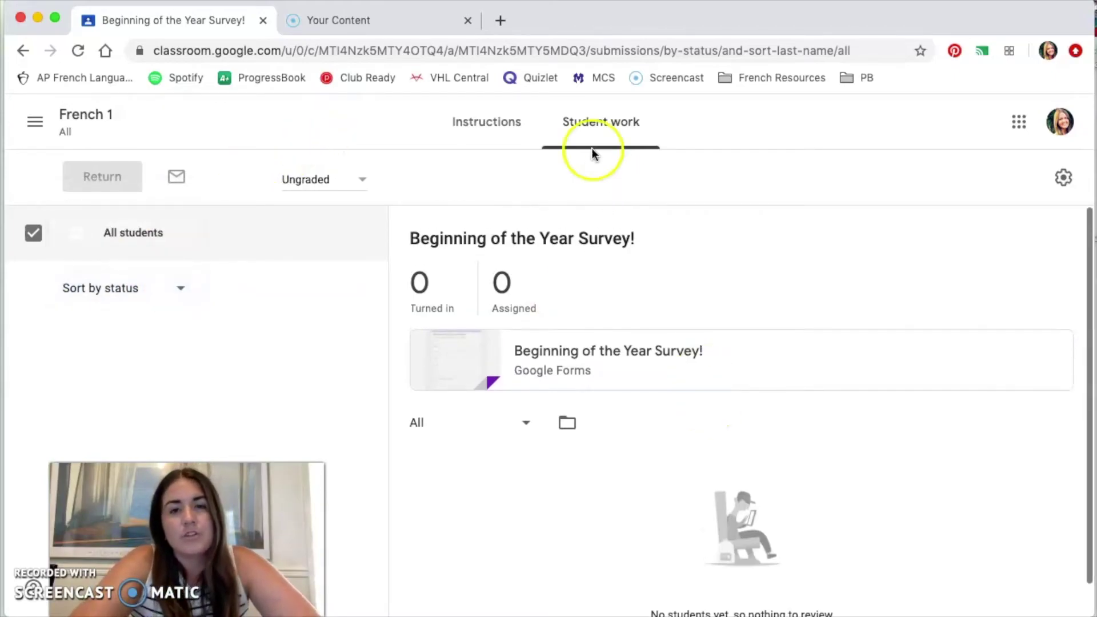
left_click(512, 121)
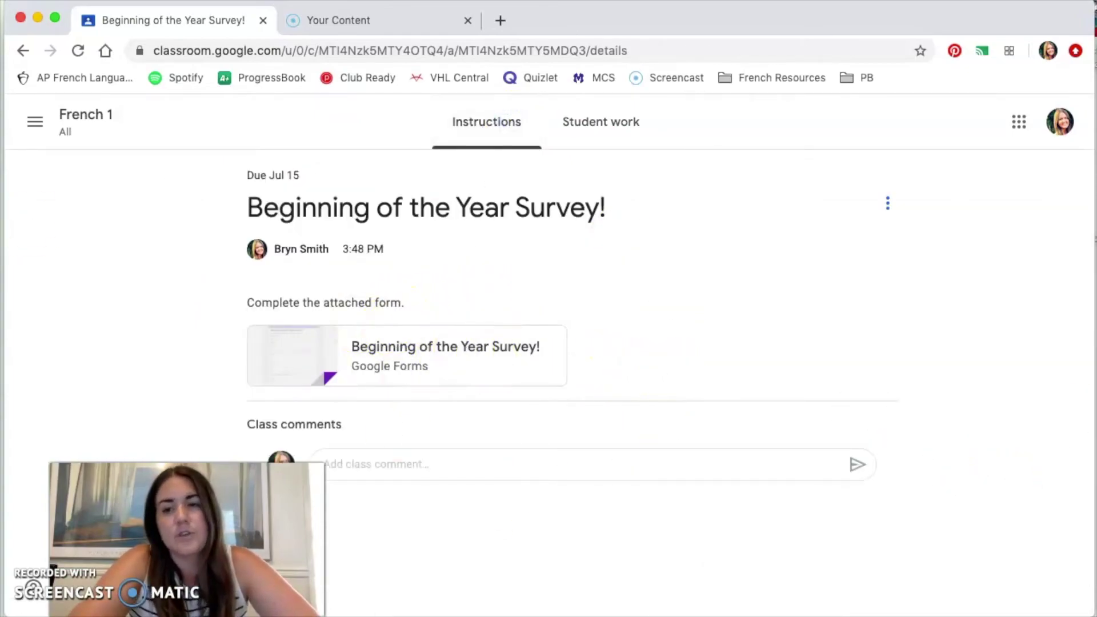
Switch to the Assignment image, examine the turned-in, assigned, and graded counts for the Dr Mrs P Vandertramp Presentation, and close the image.
key("super+Tab")
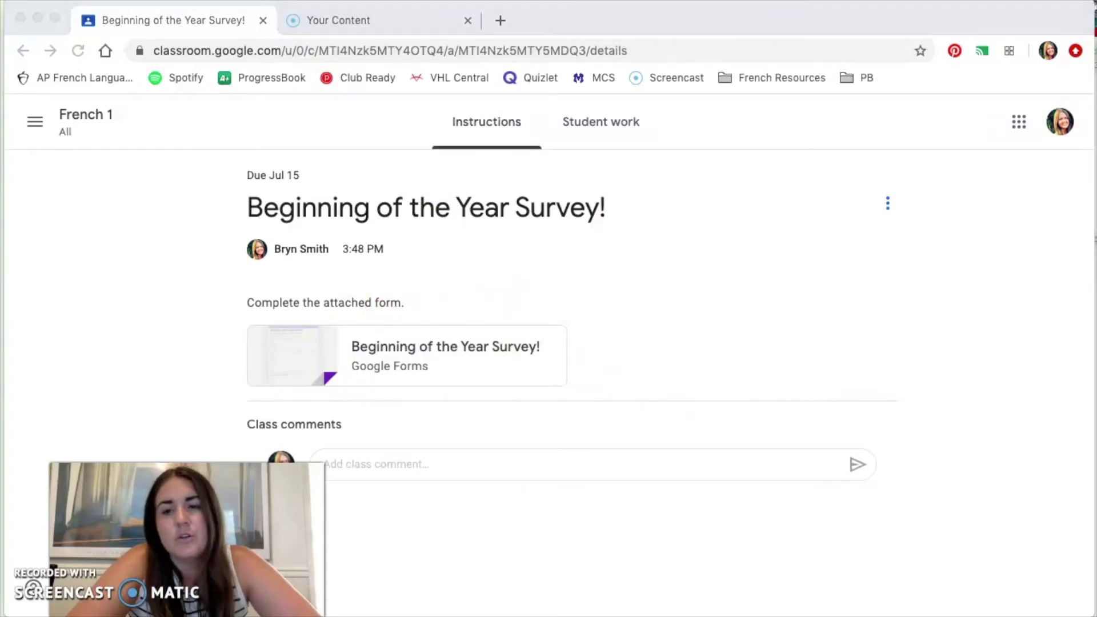
left_click_drag(863, 419, 1009, 513)
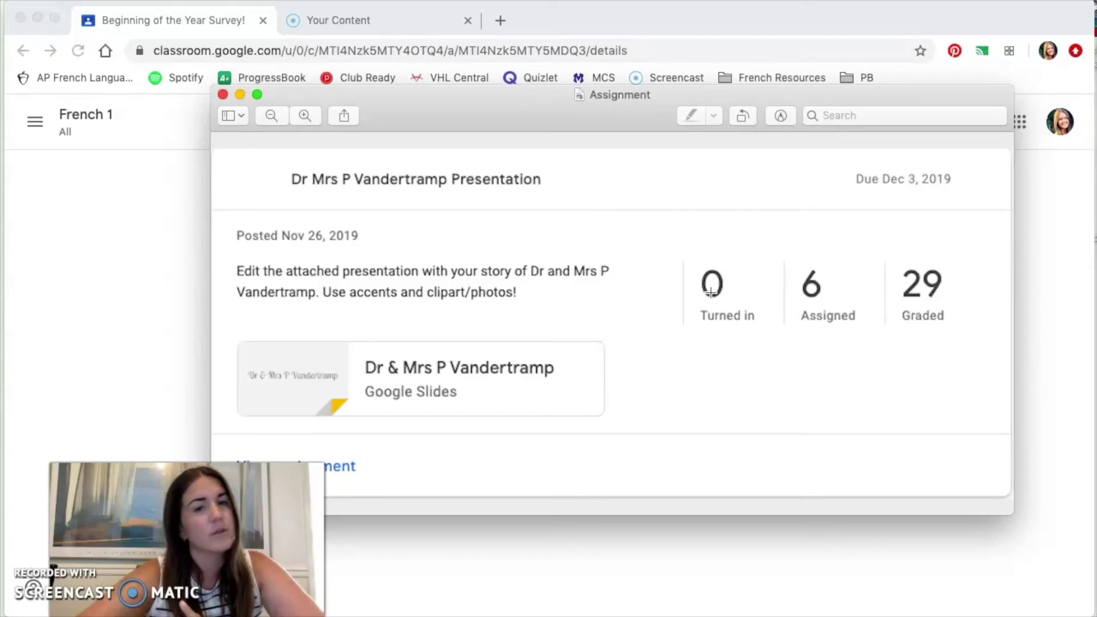
left_click(223, 94)
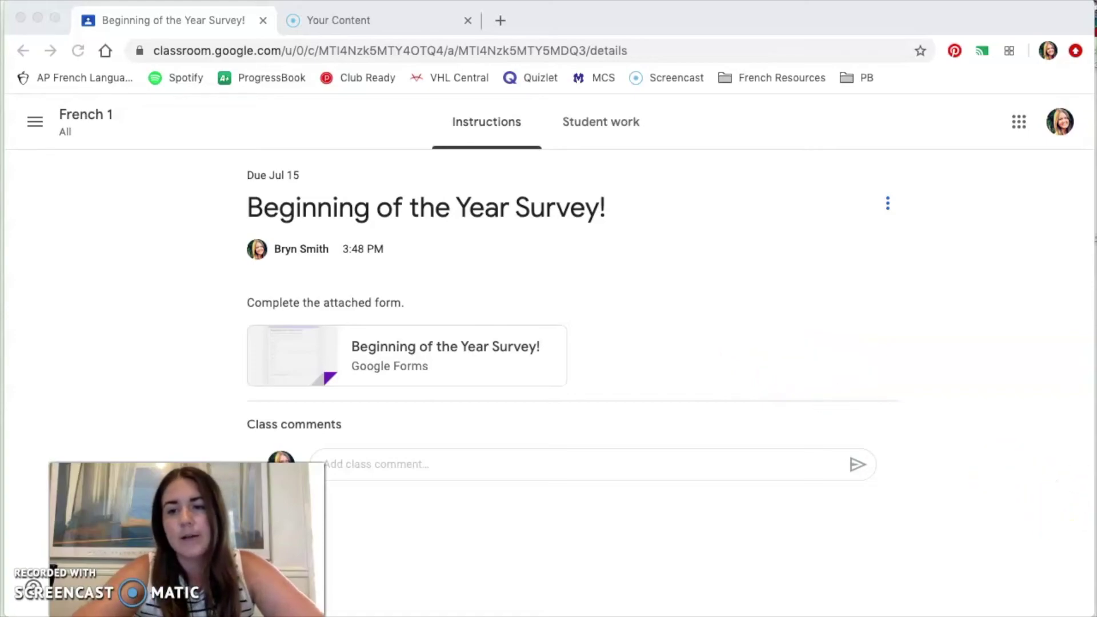
View the survey's student work page again, and go back to the French 1 class to open its gradebook.
left_click(86, 109)
left_click(608, 120)
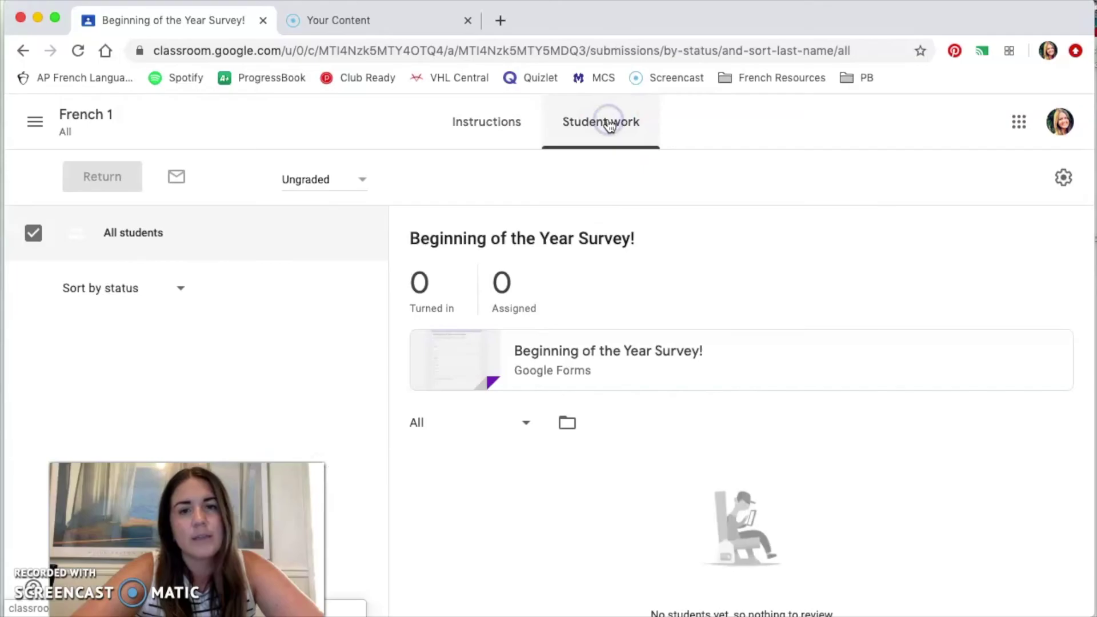
left_click(37, 121)
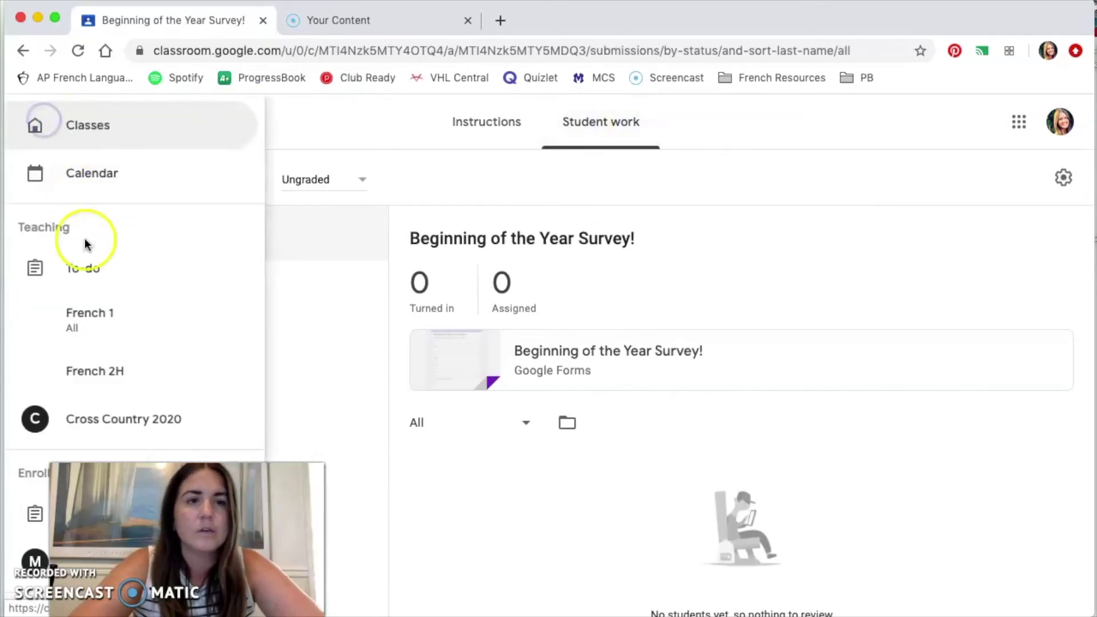
left_click(321, 158)
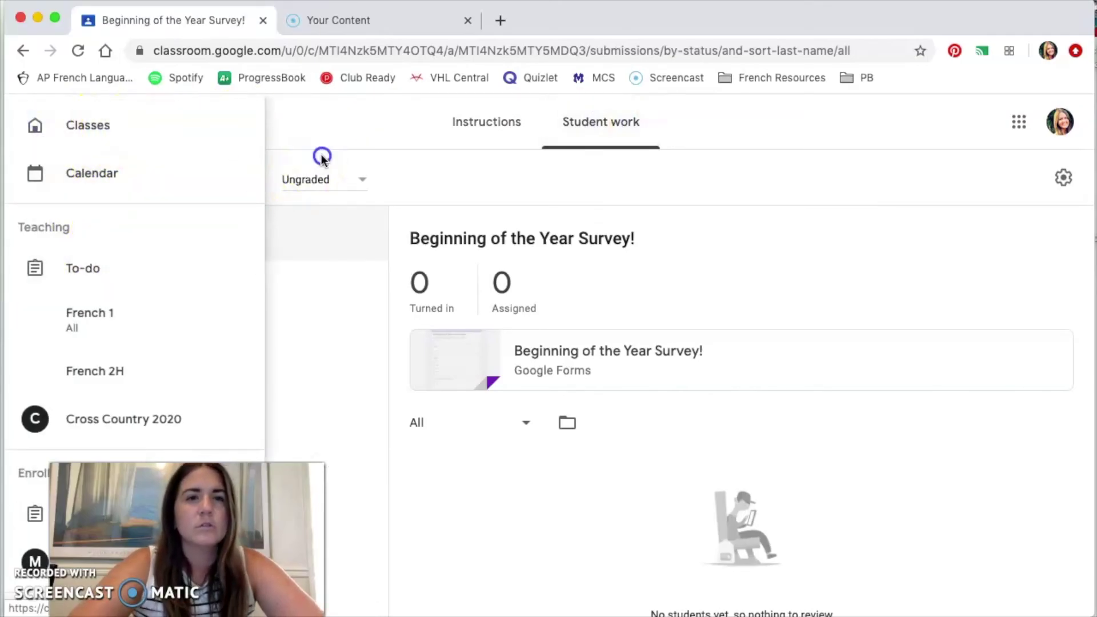
left_click(106, 115)
left_click(695, 119)
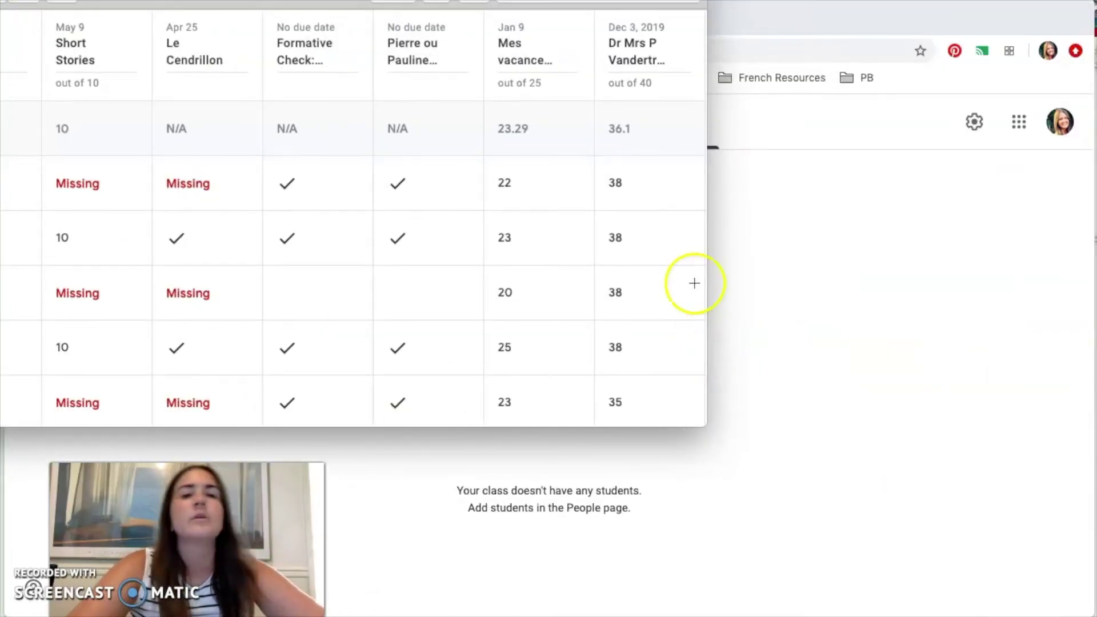
Move the Gradebook image fully into view, examine its assignment point values, averages, and student scores, and close it.
left_click_drag(607, 0, 974, 46)
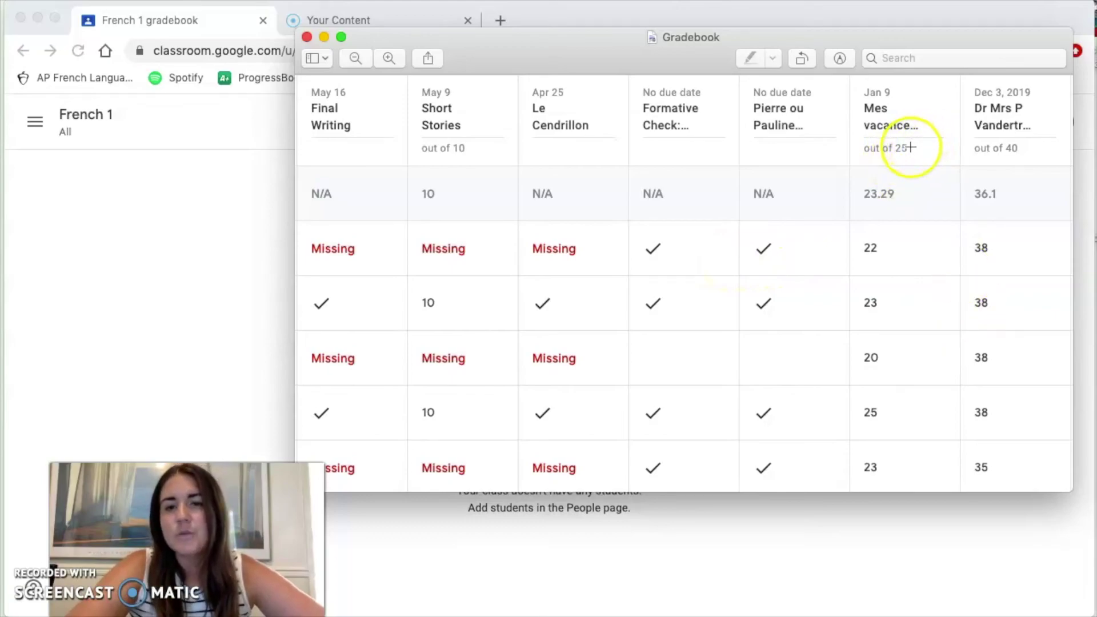
mouse_move(911, 147)
left_mouse_down()
mouse_move(915, 182)
mouse_move(944, 172)
mouse_move(913, 160)
left_mouse_up()
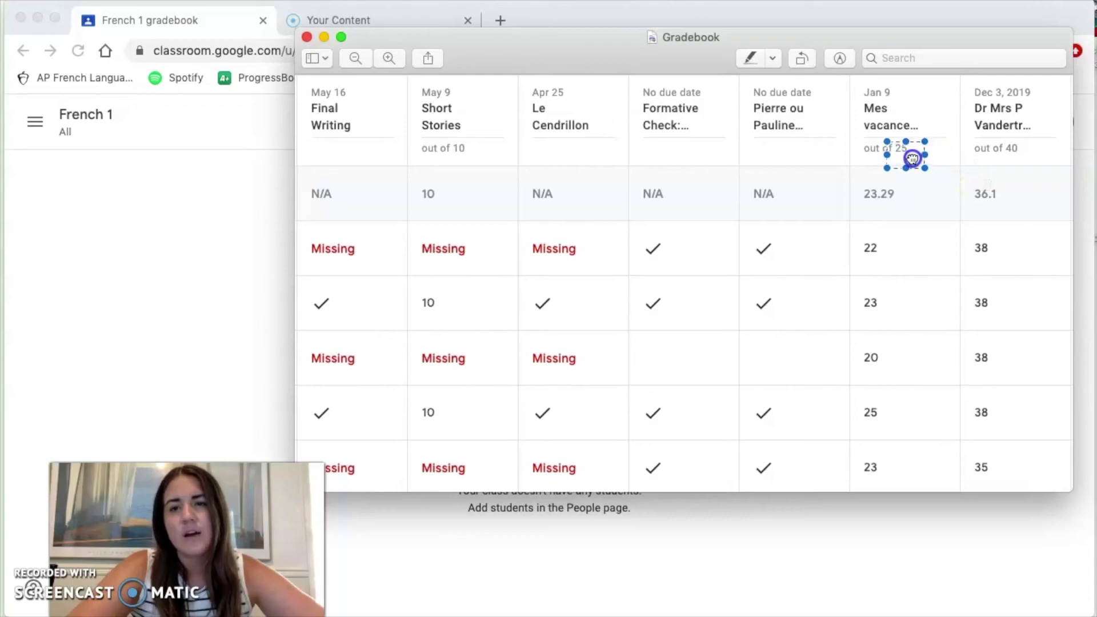
left_click(940, 183)
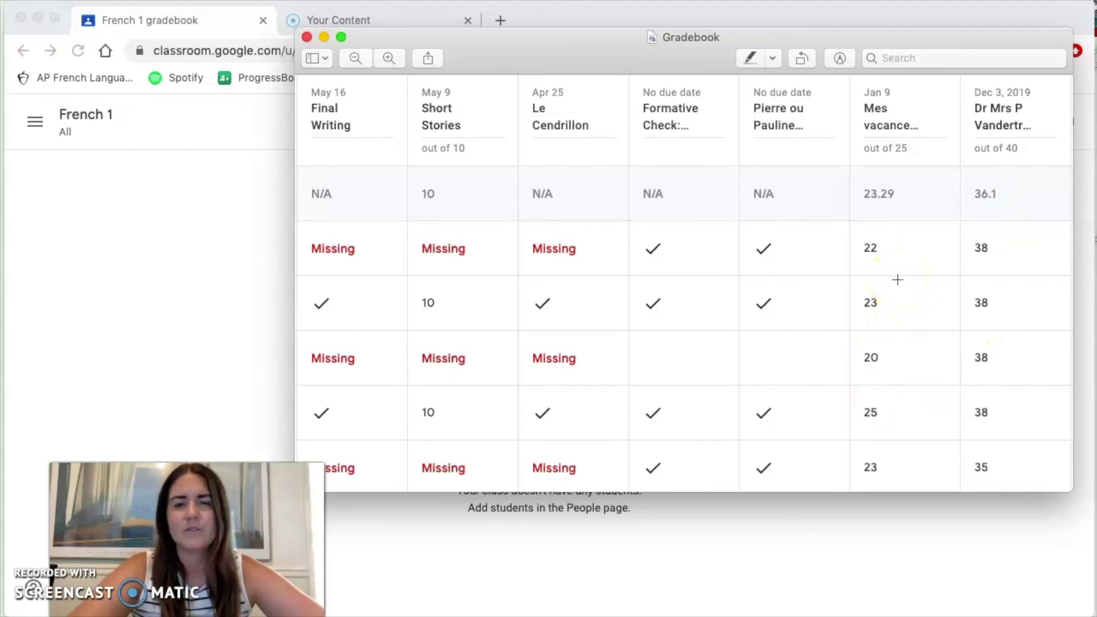
left_click(305, 36)
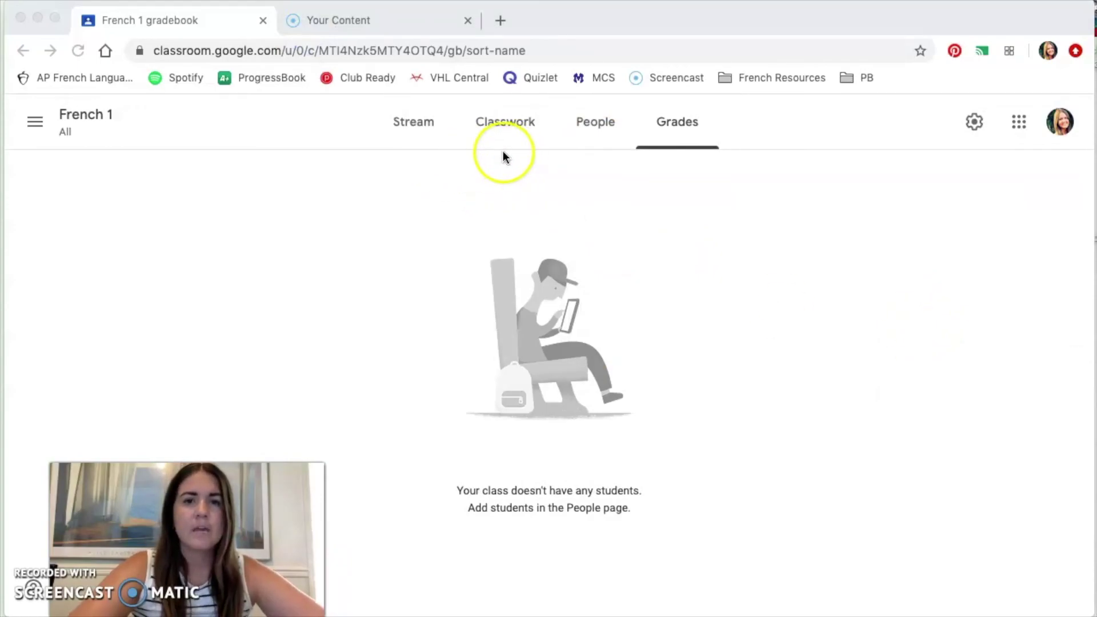
Look over the French 1 stream's posts and return to the classwork page with its topics.
left_click(402, 121)
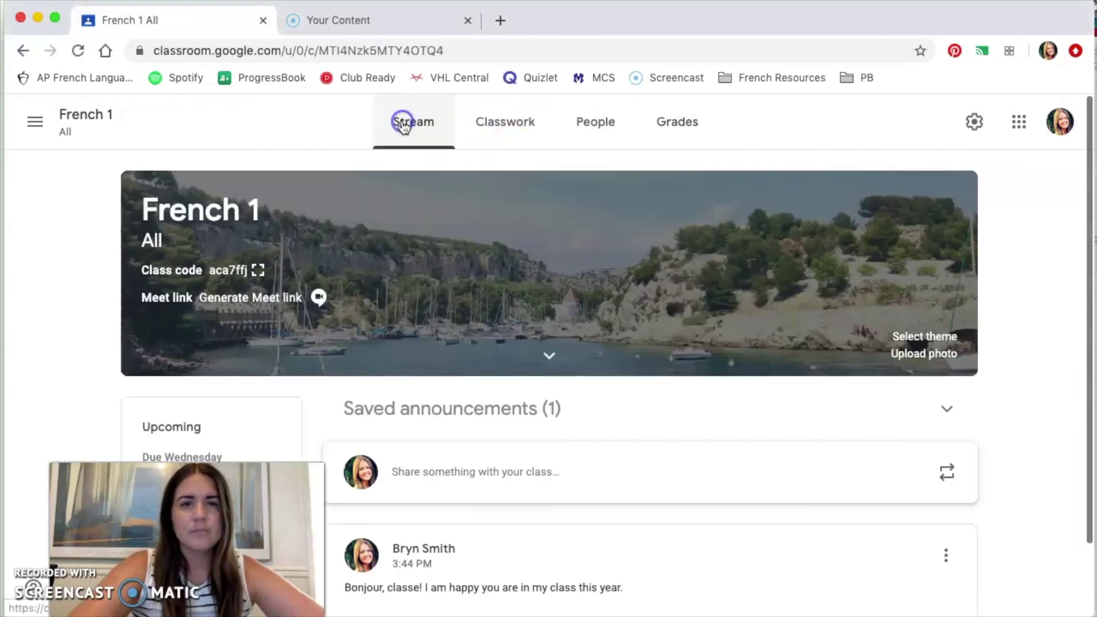
scroll(591, 297, "down", 3)
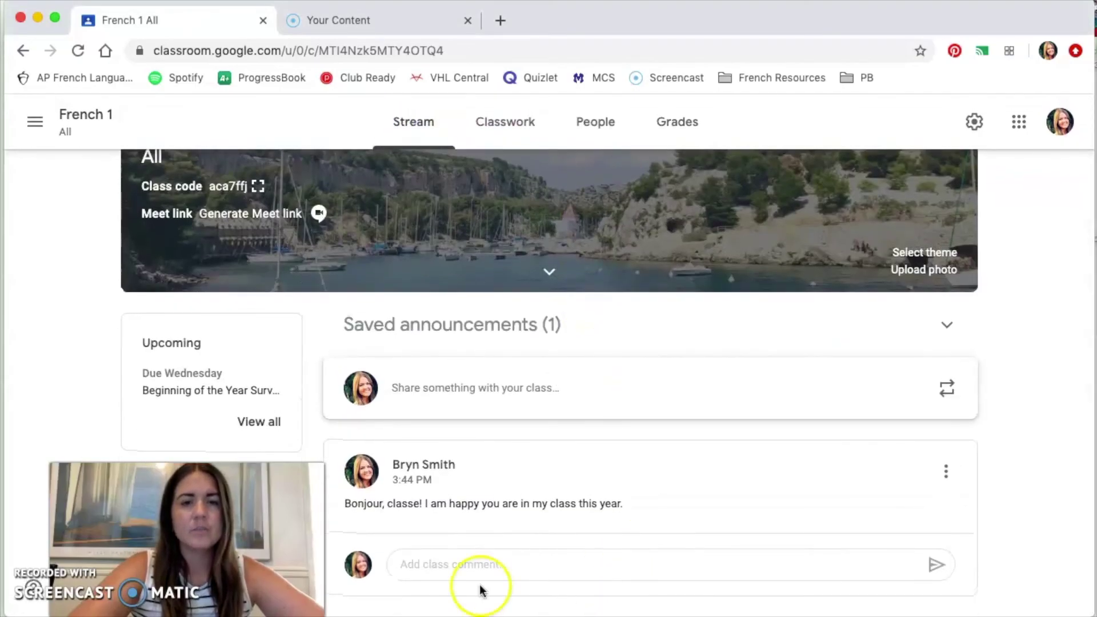
scroll(559, 519, "up", 3)
left_click(516, 125)
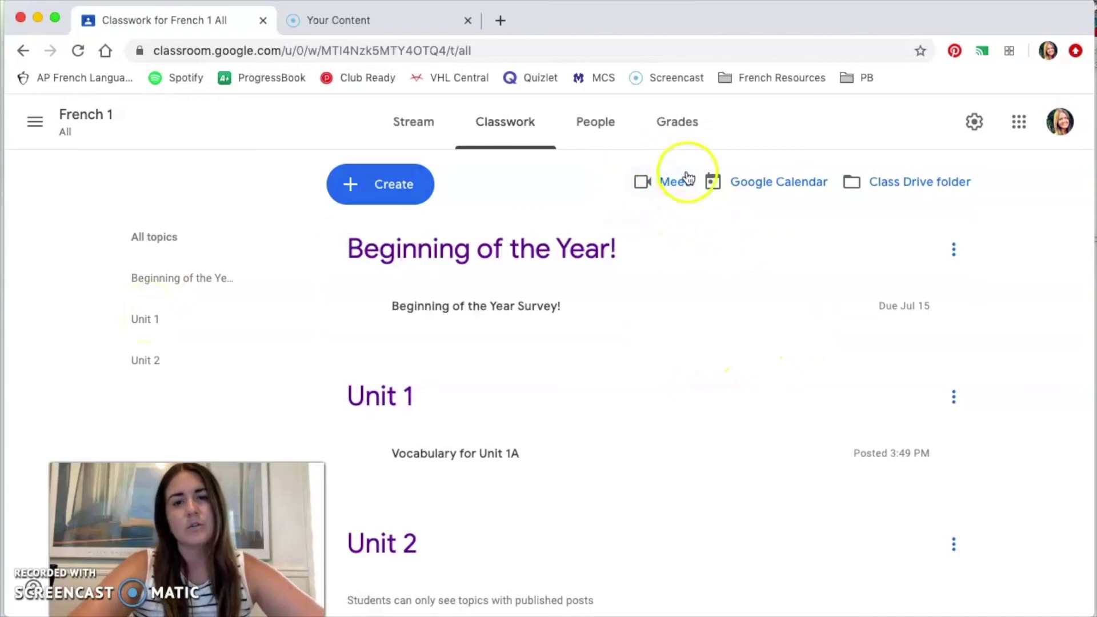
View the class's Google Calendar from the classwork page, and return to the French 1 classwork.
left_click(750, 189)
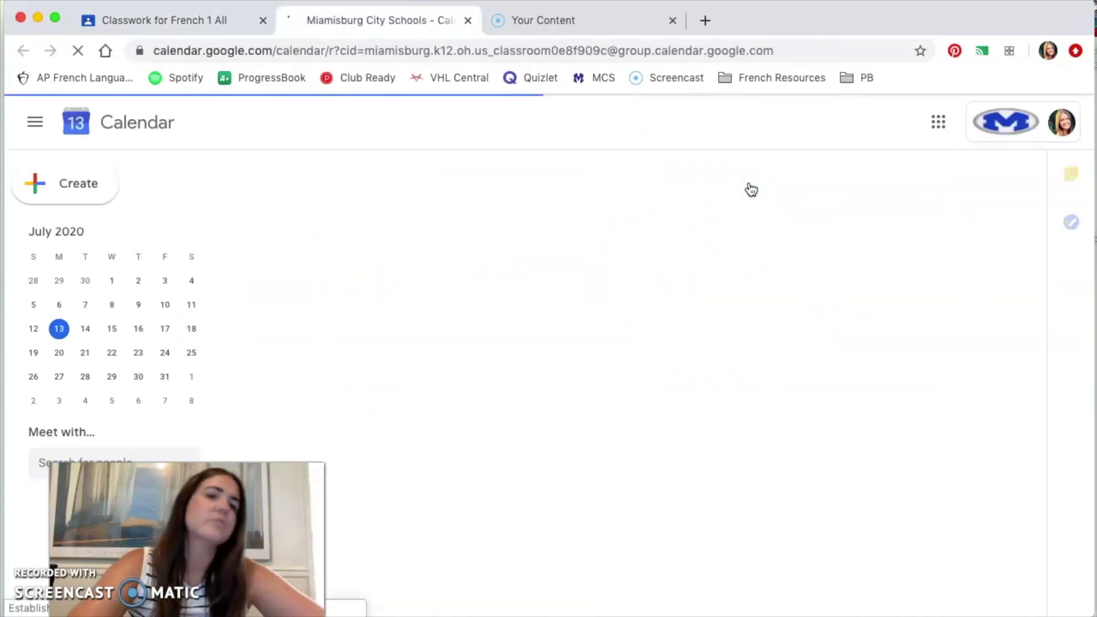
left_click(750, 215)
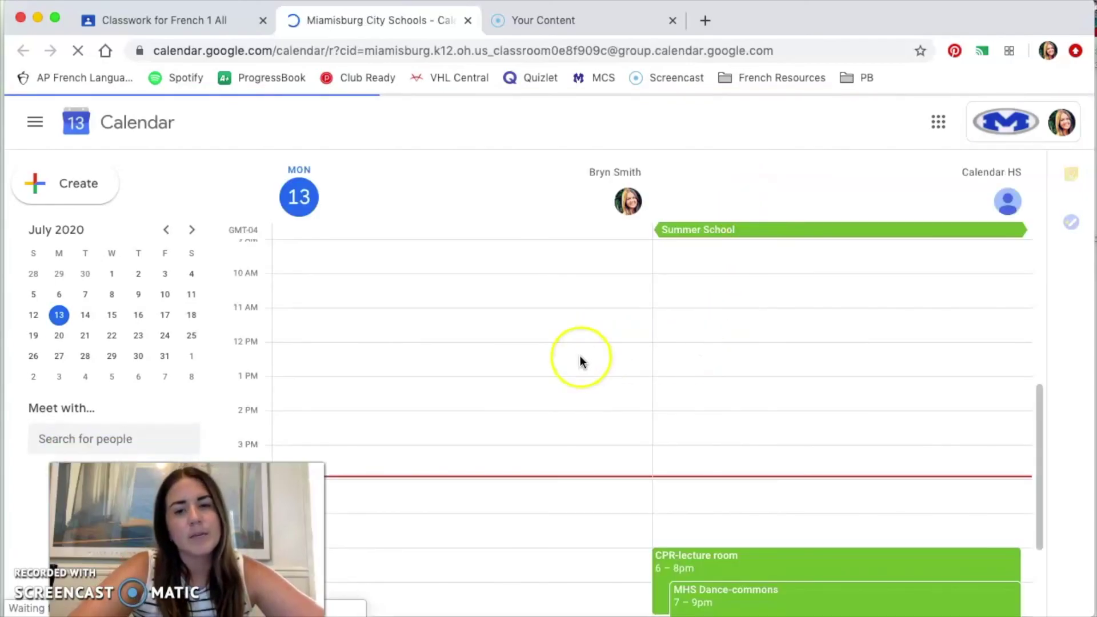
left_click(218, 14)
View the French 1 class Drive folder, closing the calendar page, and return to the French 1 stream.
left_click(907, 189)
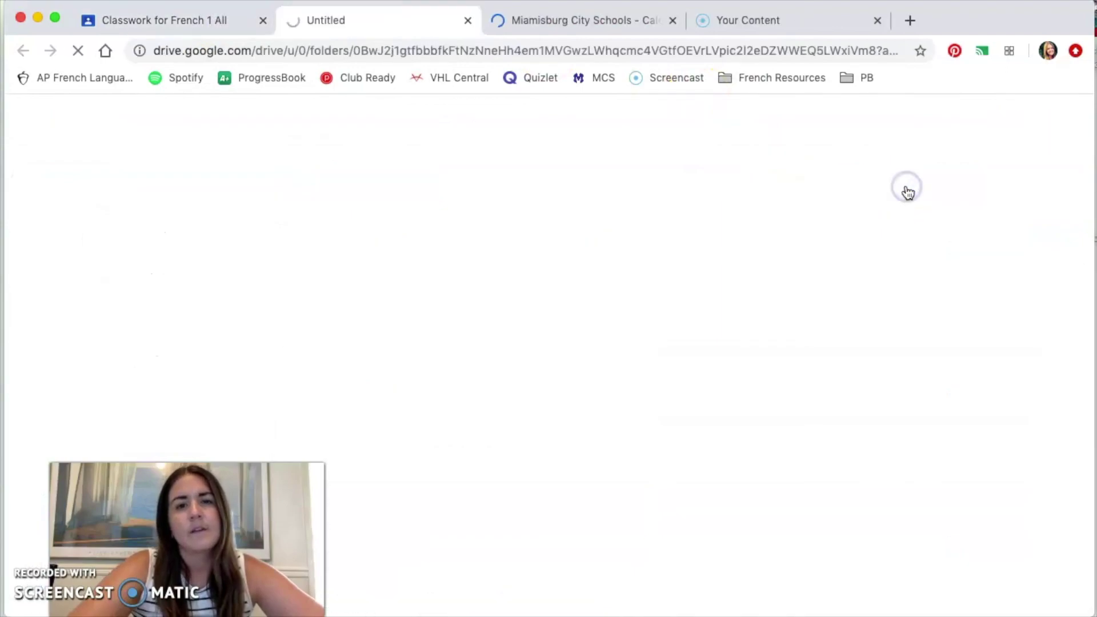
left_click(671, 21)
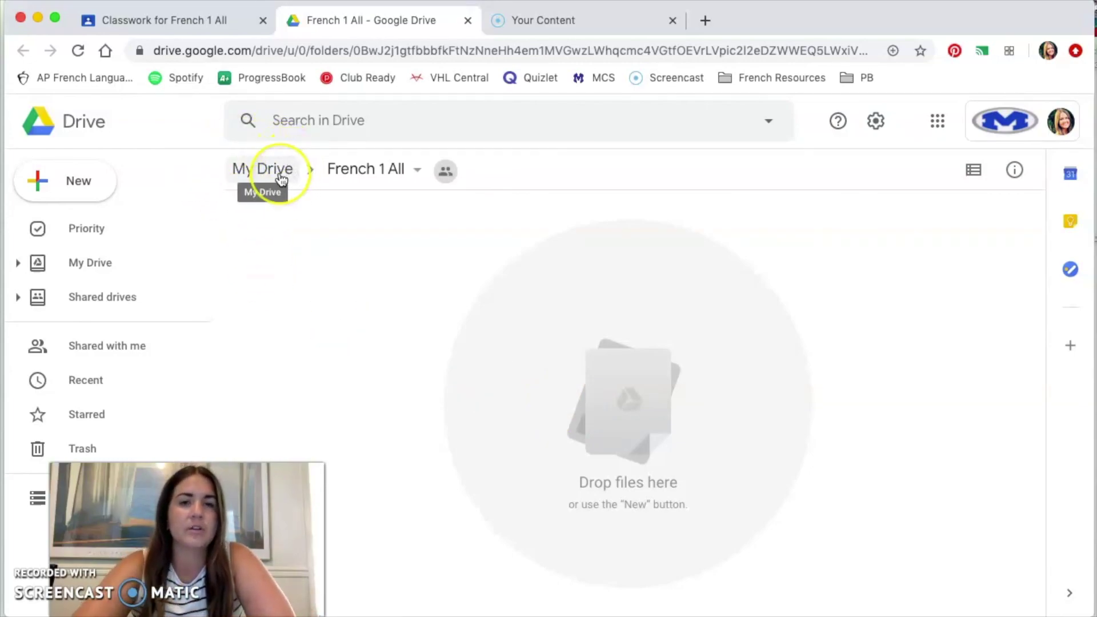
left_click(208, 29)
left_click(422, 120)
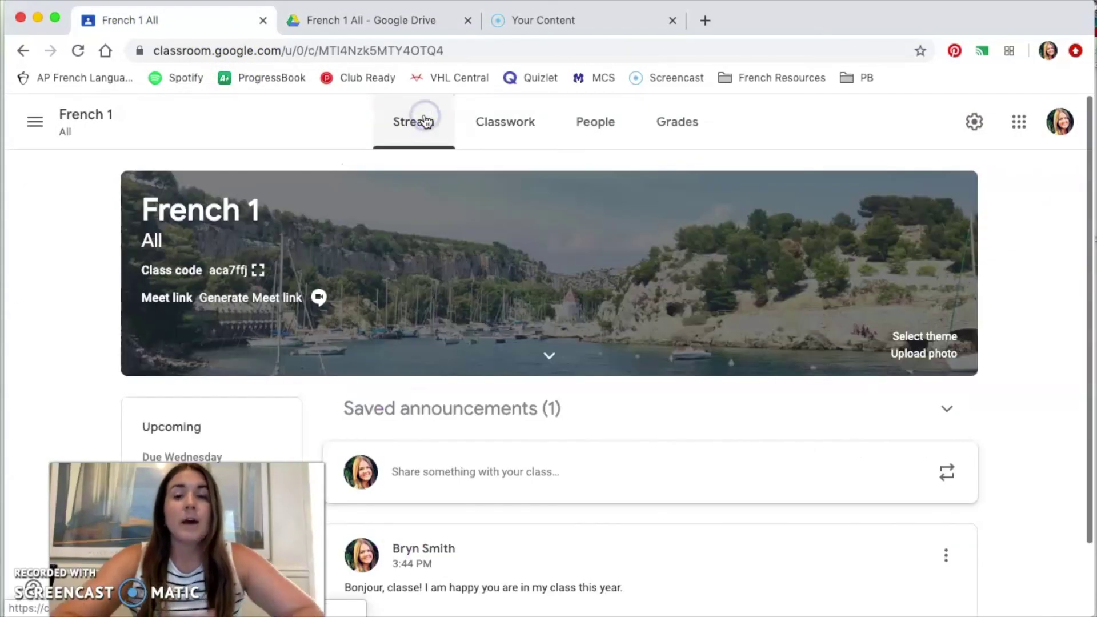